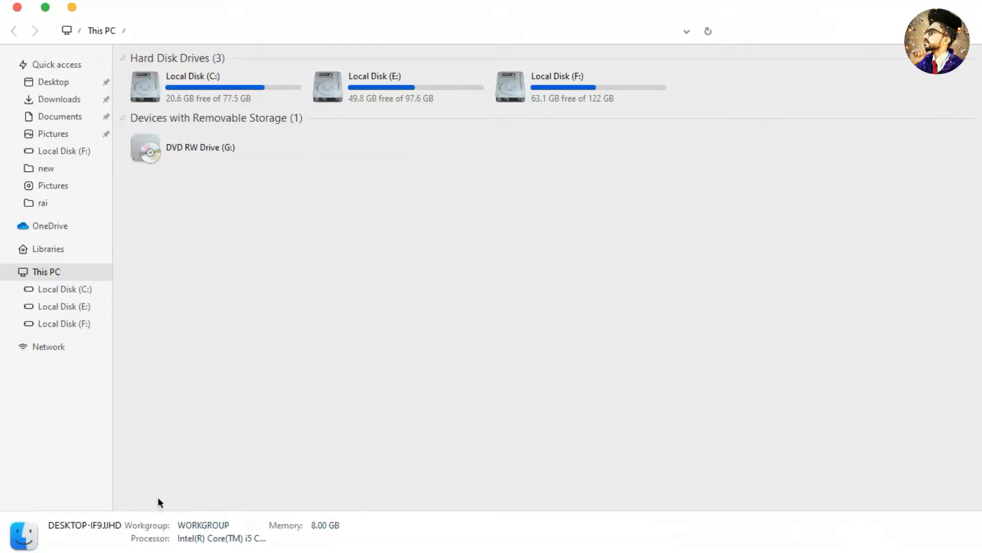
Restore the This PC window to a smaller size, look at the Libraries folder, and close the window.
{"action": "left_click_drag", "start_coordinate": [293, 15], "coordinate": [404, 65]}
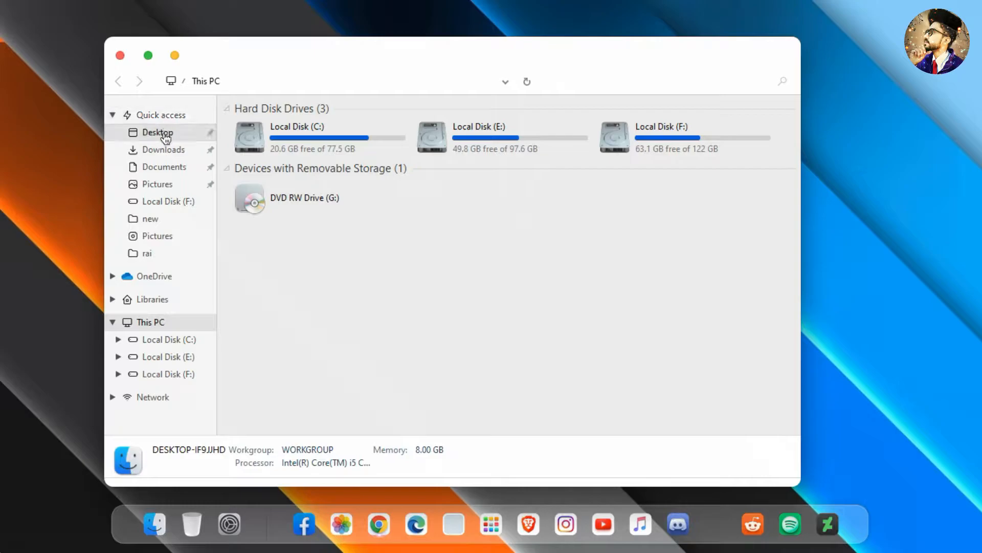
{"action": "left_click", "coordinate": [149, 300]}
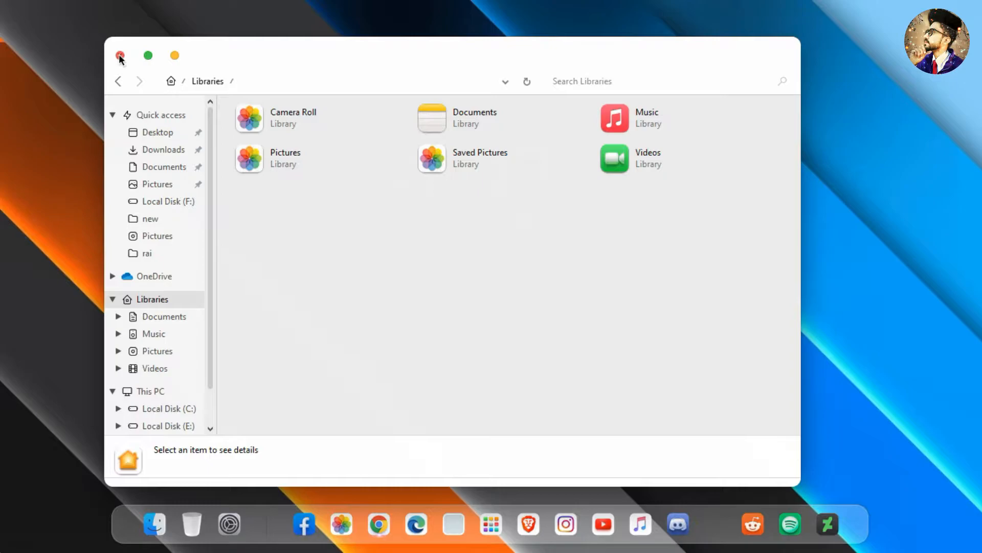
{"action": "left_click", "coordinate": [120, 56]}
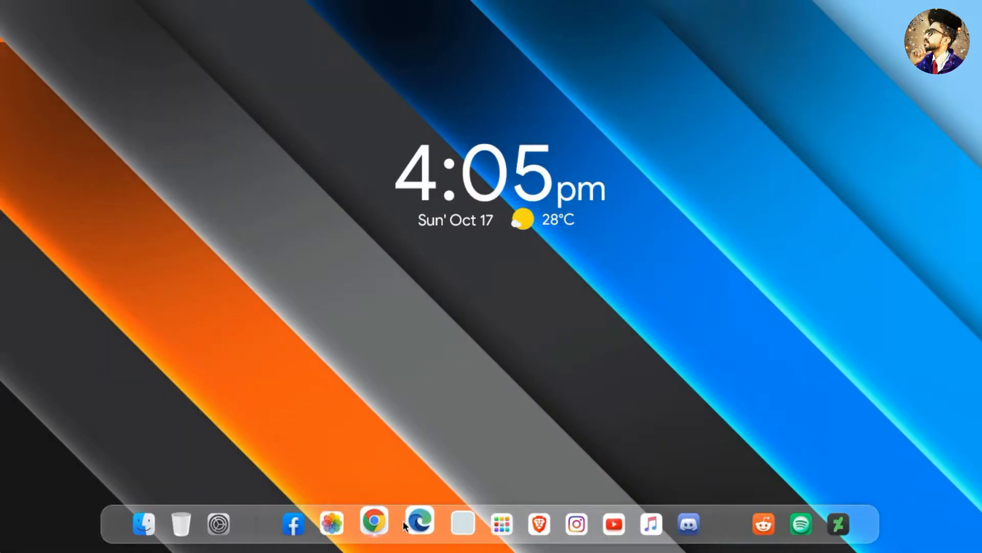
Show and hide the themed menu bar from the dock and look at the macOS-style Start menu.
{"action": "left_click", "coordinate": [450, 527]}
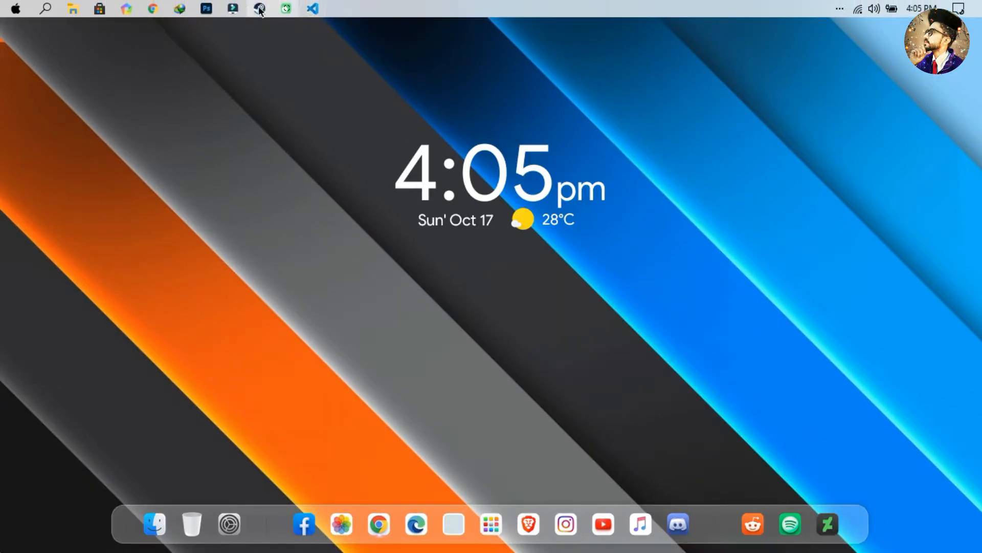
{"action": "left_click", "coordinate": [12, 9]}
{"action": "left_click", "coordinate": [12, 9]}
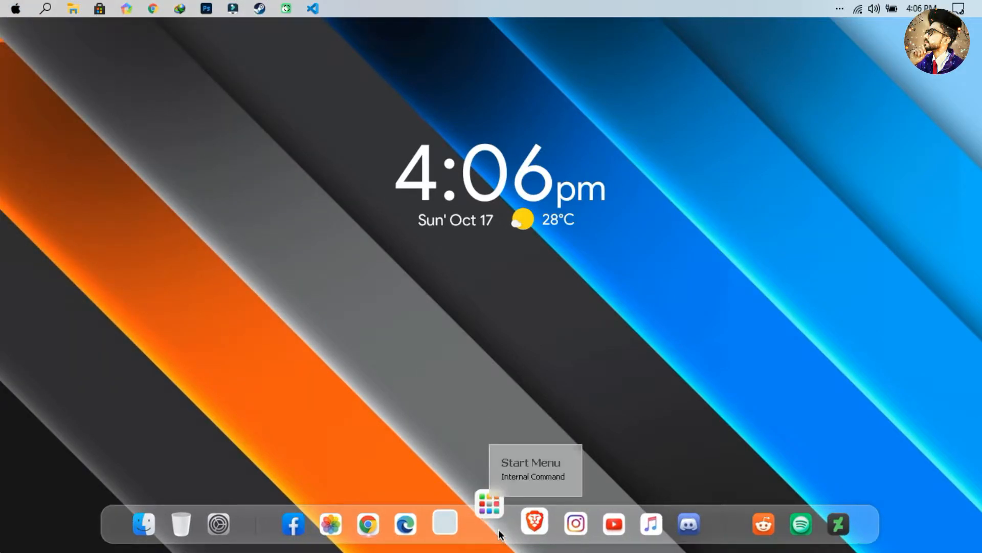
{"action": "left_click", "coordinate": [499, 532]}
{"action": "left_click", "coordinate": [455, 518]}
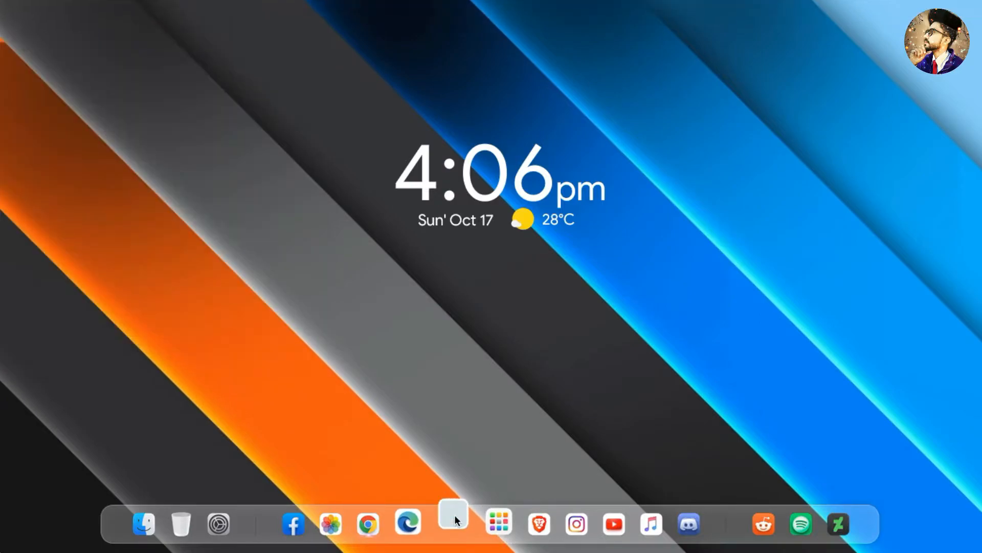
{"action": "left_click", "coordinate": [484, 512]}
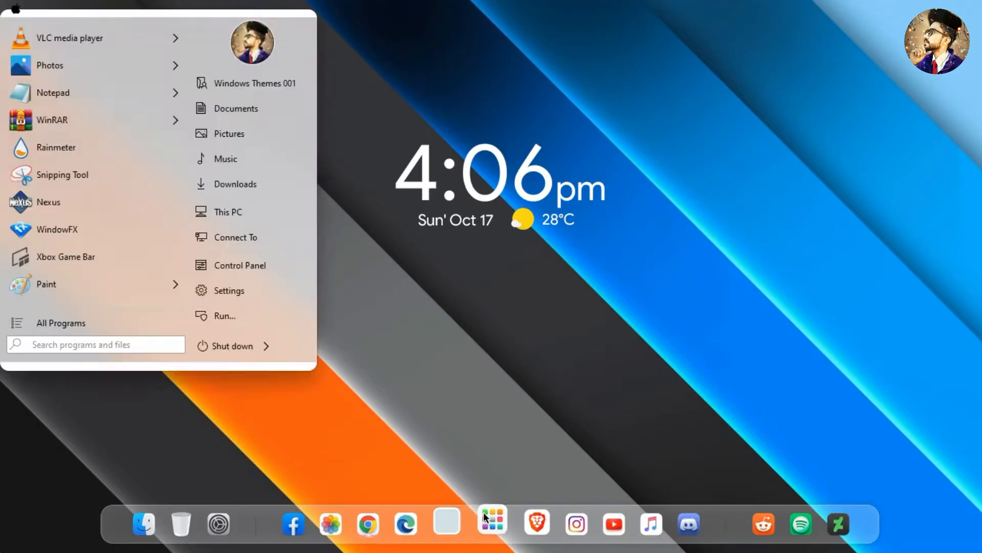
{"action": "left_click", "coordinate": [493, 406]}
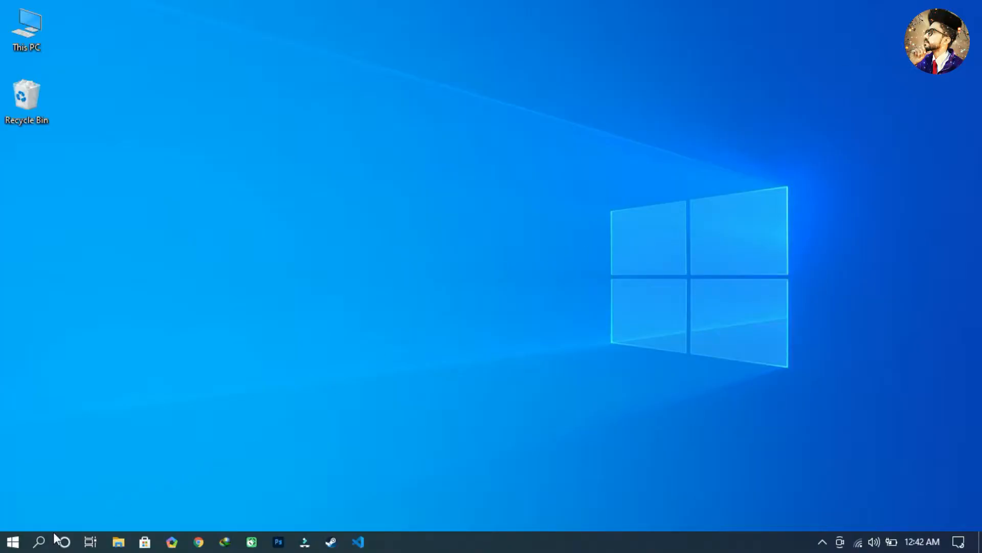
Search Windows for the restore point settings and turn on system protection for Local Disk (C:).
{"action": "left_click", "coordinate": [40, 543]}
{"action": "type", "text": "creat"}
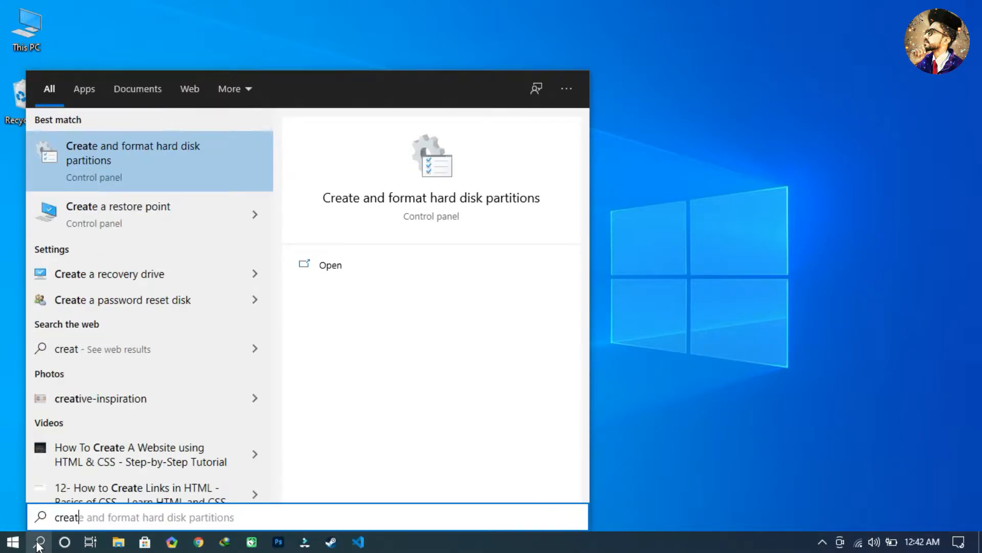
{"action": "left_click", "coordinate": [112, 225]}
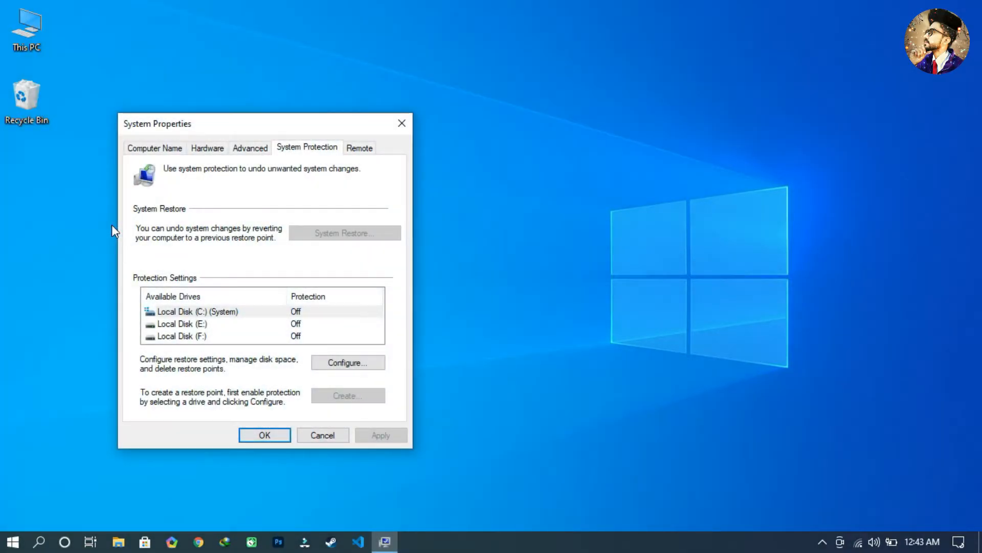
{"action": "left_click", "coordinate": [345, 368]}
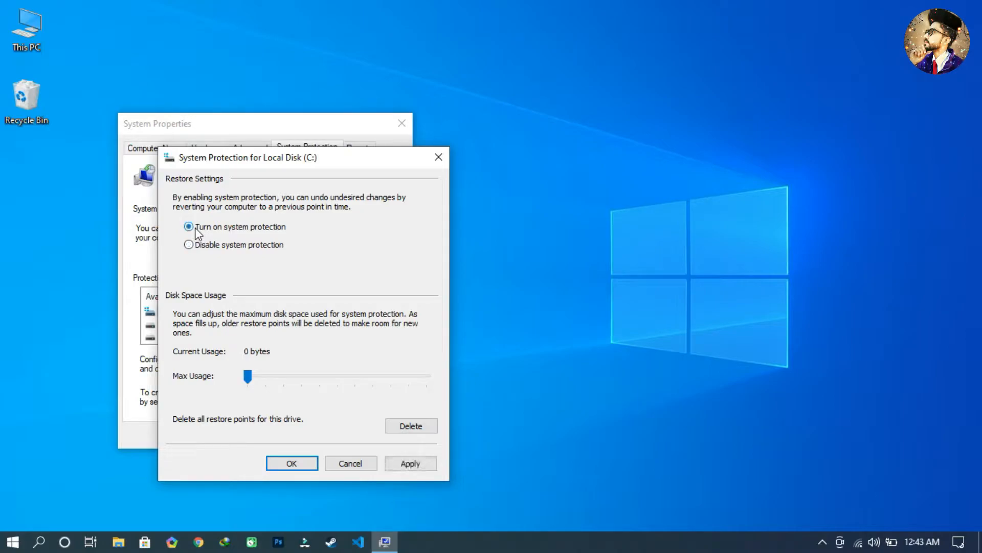
{"action": "left_click", "coordinate": [411, 463]}
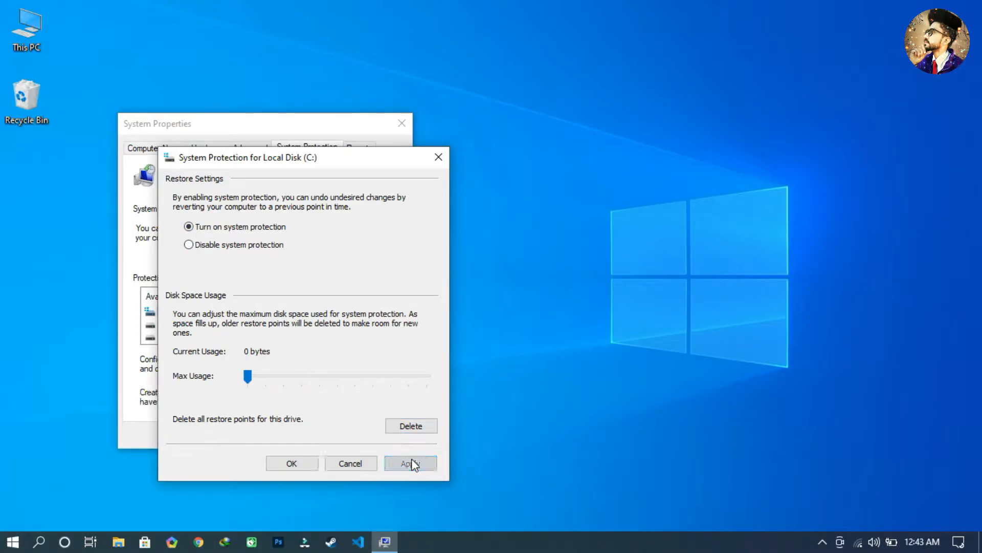
{"action": "left_click", "coordinate": [301, 460]}
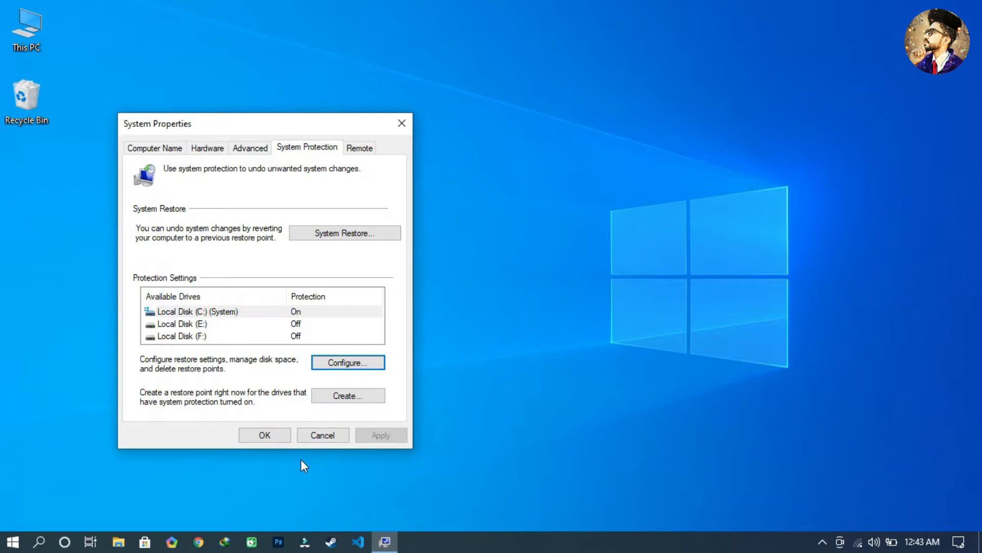
Create a system restore point with the description "restore".
{"action": "left_click", "coordinate": [338, 398]}
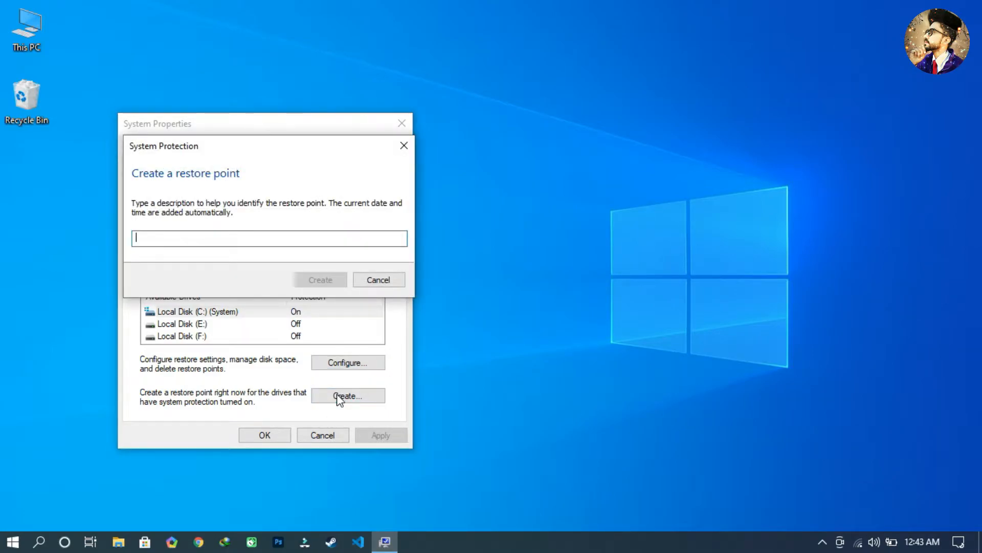
{"action": "type", "text": "restore"}
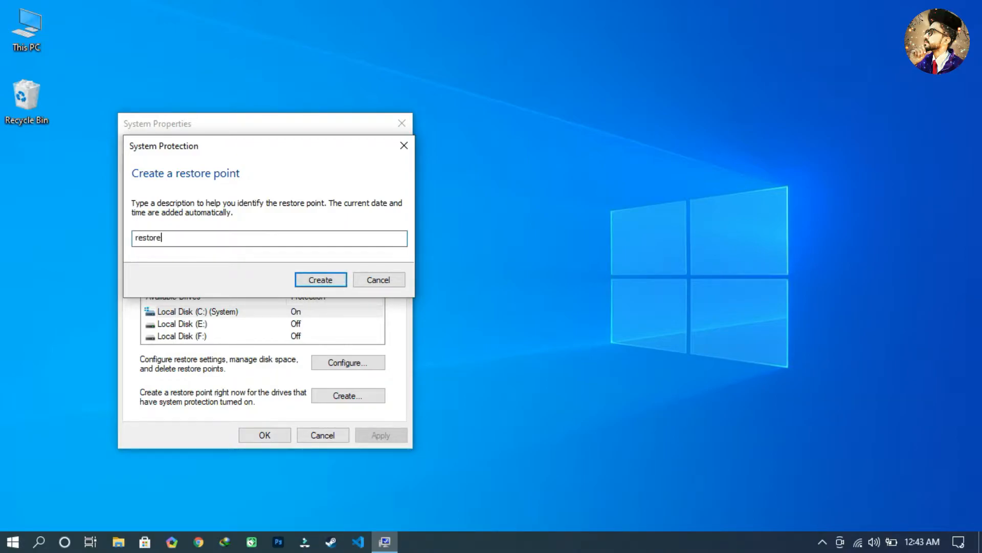
{"action": "left_click", "coordinate": [318, 278]}
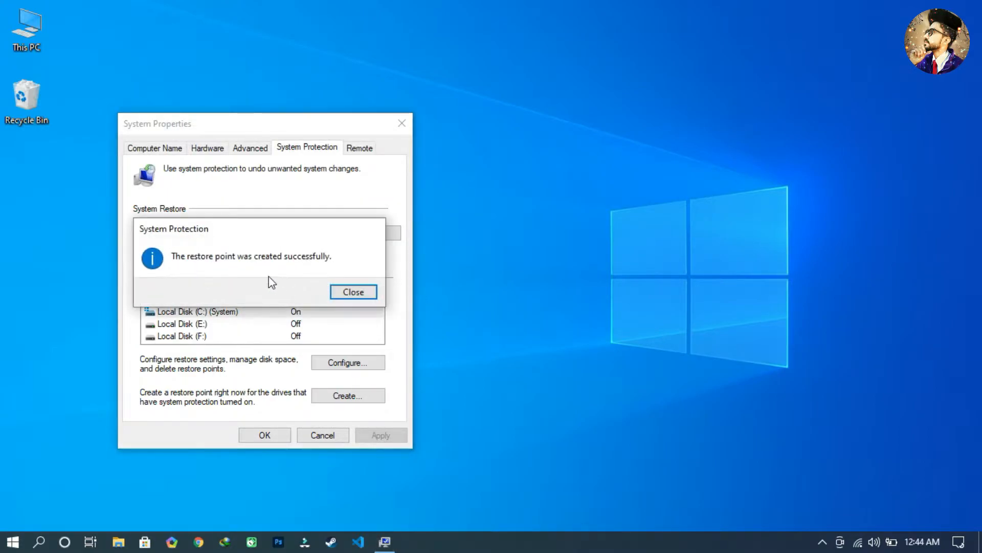
{"action": "left_click", "coordinate": [353, 291]}
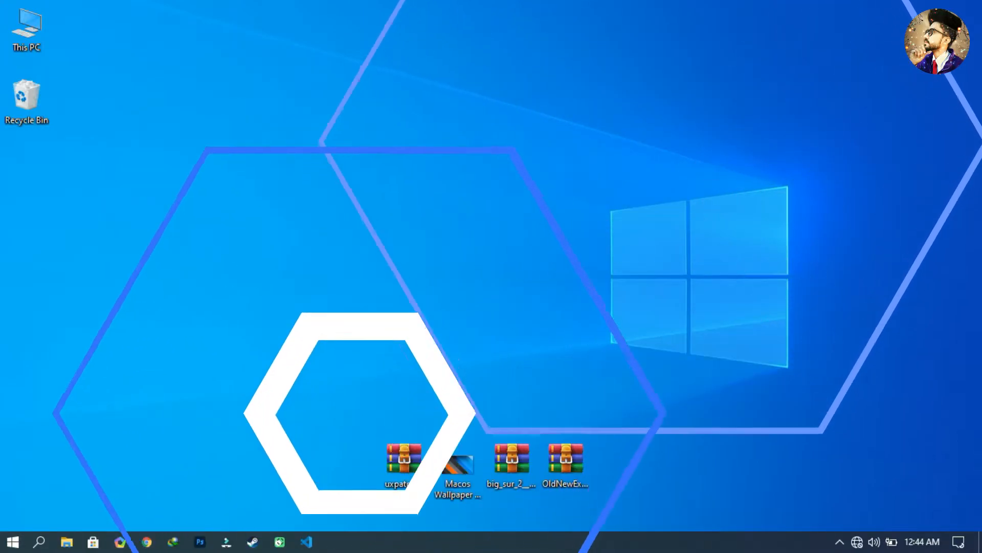
Extract the uxpatcher archive into its own uxpatcher folder on the desktop.
{"action": "right_click", "coordinate": [398, 455]}
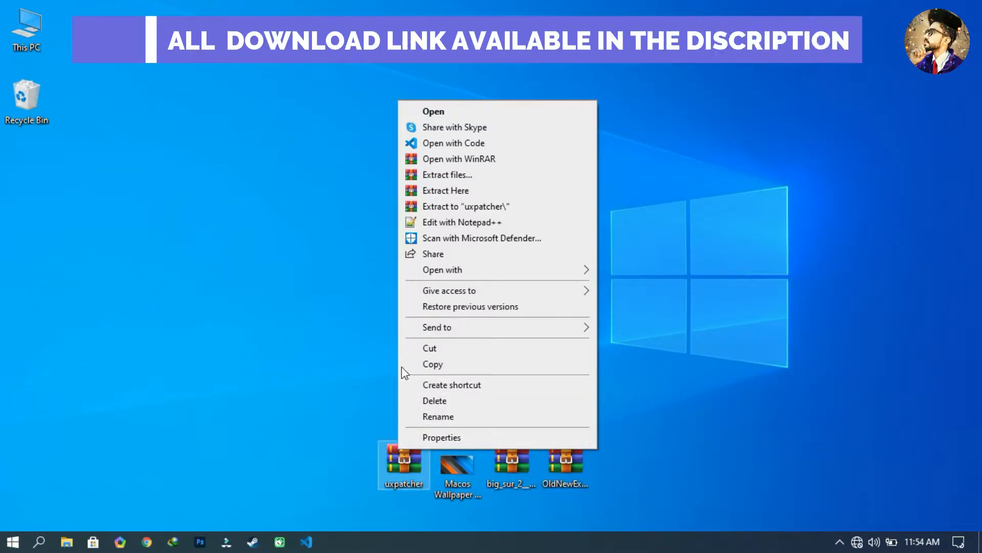
{"action": "left_click", "coordinate": [443, 174]}
{"action": "left_click", "coordinate": [533, 431]}
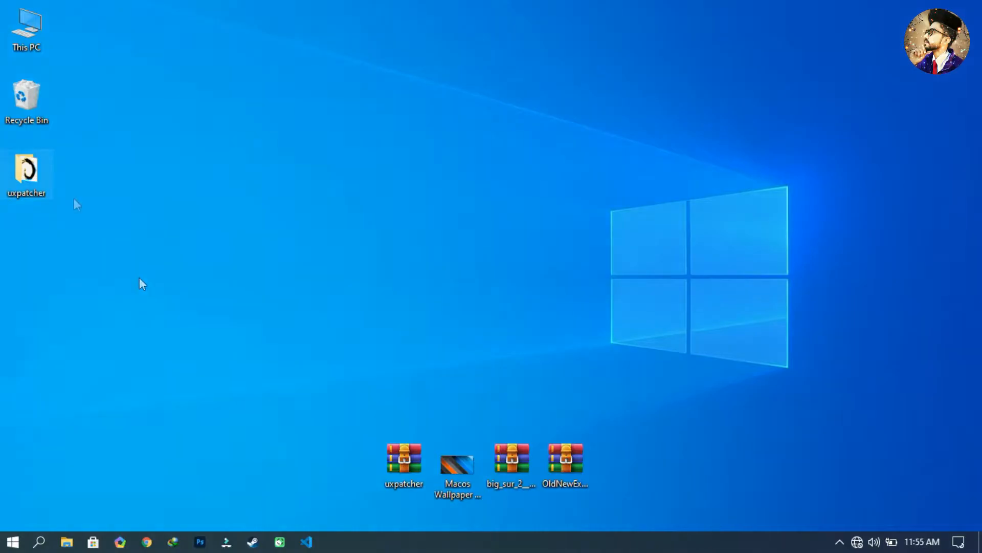
Run UXTheme Multi-Patcher 15.0 from the extracted uxpatcher folder with administrator rights.
{"action": "double_click", "coordinate": [24, 175]}
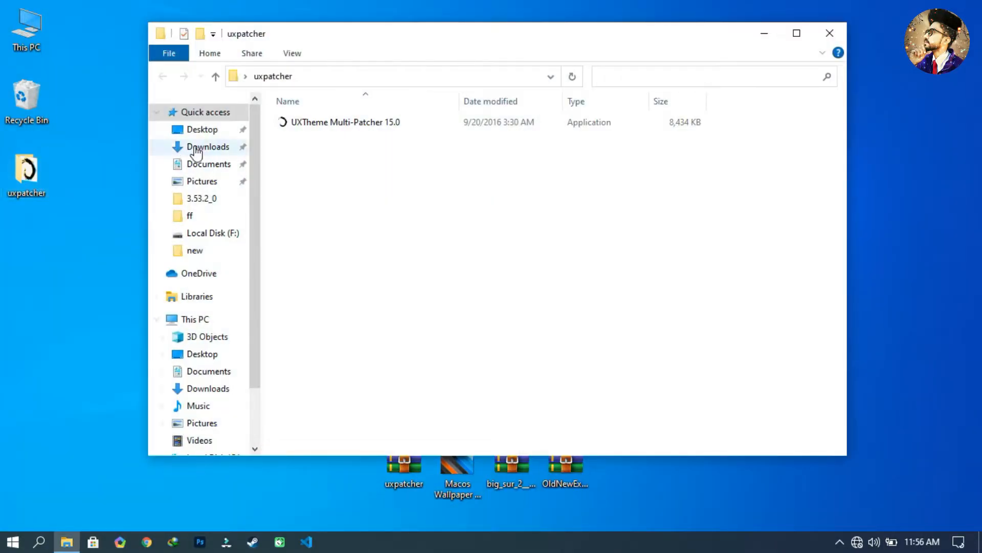
{"action": "left_click", "coordinate": [315, 126]}
{"action": "right_click", "coordinate": [314, 123]}
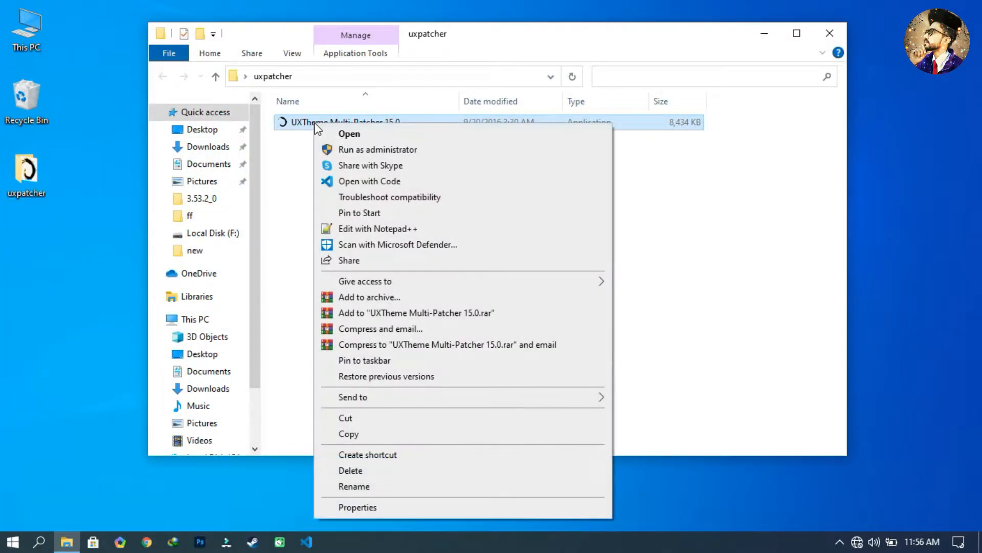
{"action": "left_click", "coordinate": [350, 149]}
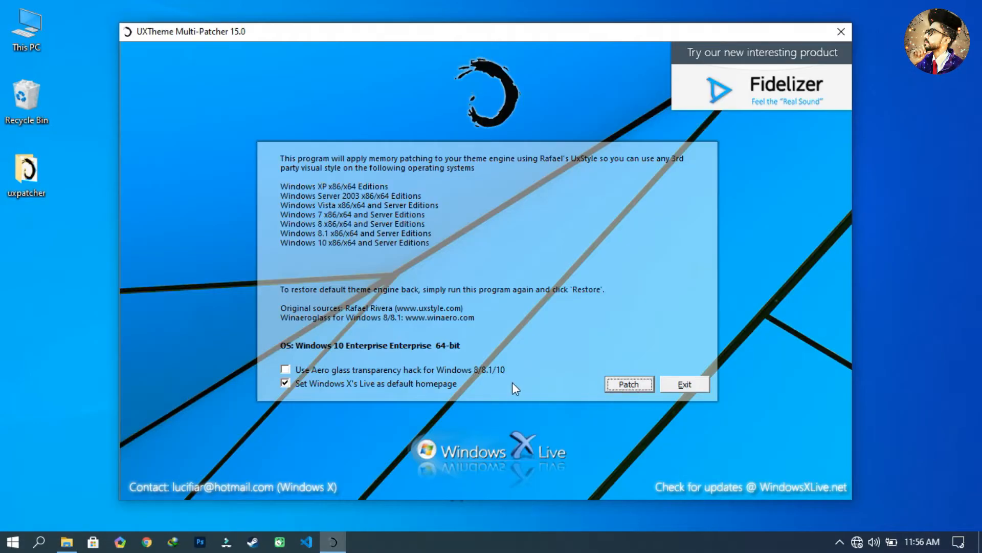
Patch the theme engine with the Aero glass transparency hack enabled, and close the uxpatcher folder.
{"action": "left_click", "coordinate": [288, 371]}
{"action": "left_click", "coordinate": [622, 384]}
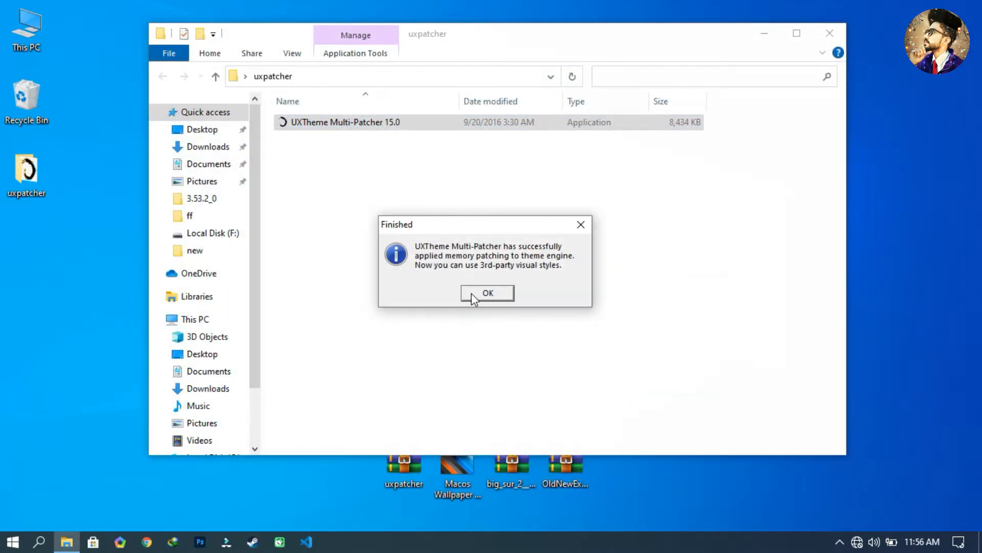
{"action": "left_click", "coordinate": [483, 291]}
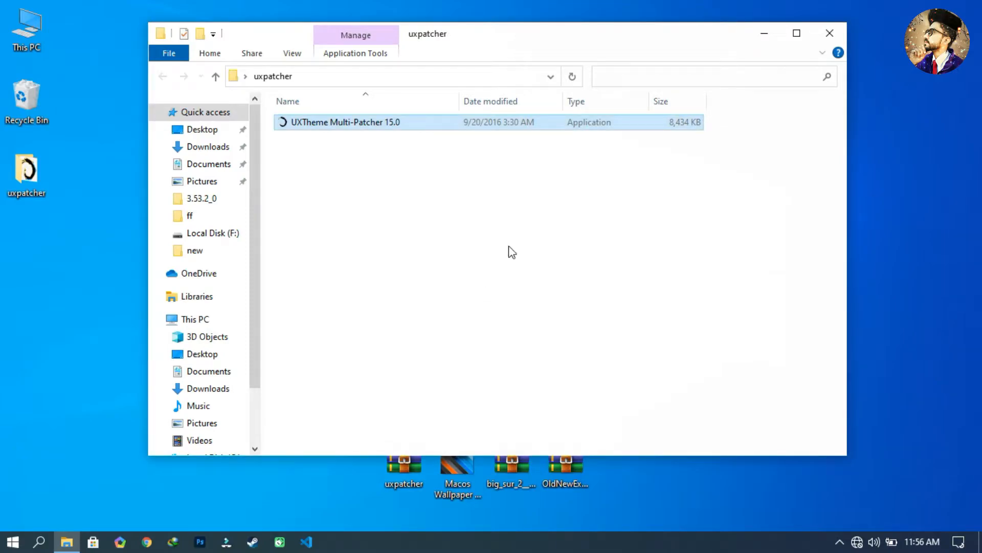
{"action": "left_click", "coordinate": [830, 33]}
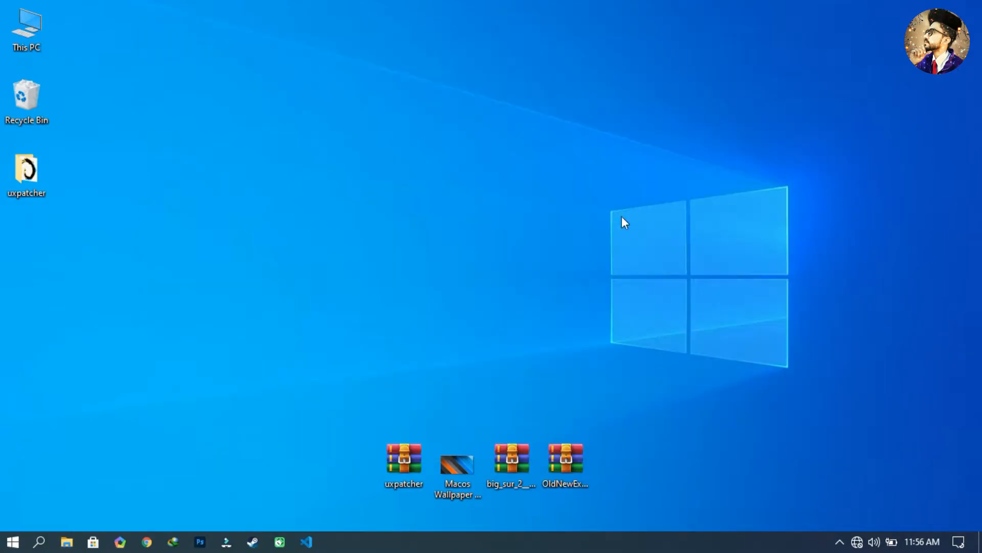
Set the image "Macos Wallpaper By Windows Themes 001" as the desktop background.
{"action": "left_click", "coordinate": [466, 469]}
{"action": "right_click", "coordinate": [472, 475]}
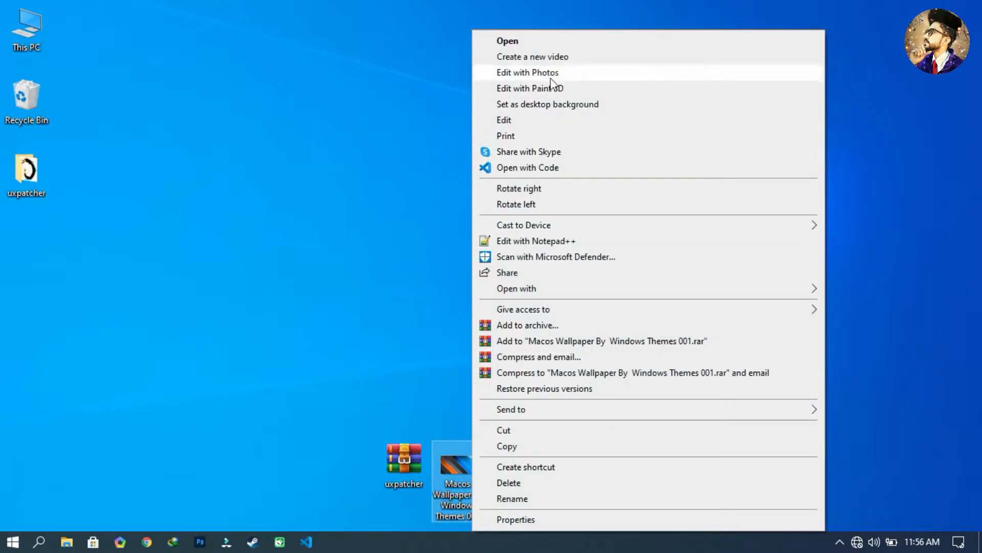
{"action": "left_click", "coordinate": [555, 104]}
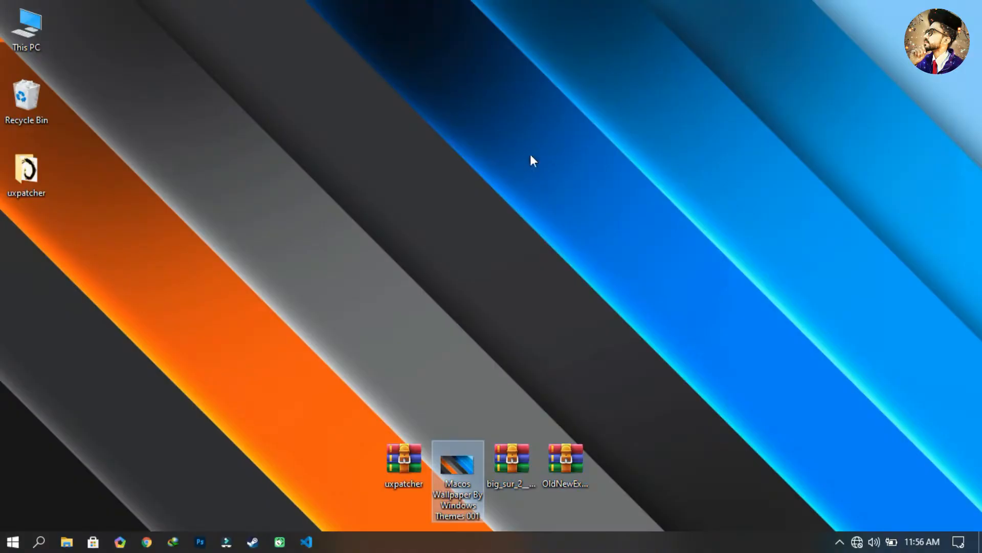
Extract the big_sur_2 Windows 10 themes archive into its own folder on the desktop.
{"action": "right_click", "coordinate": [494, 483]}
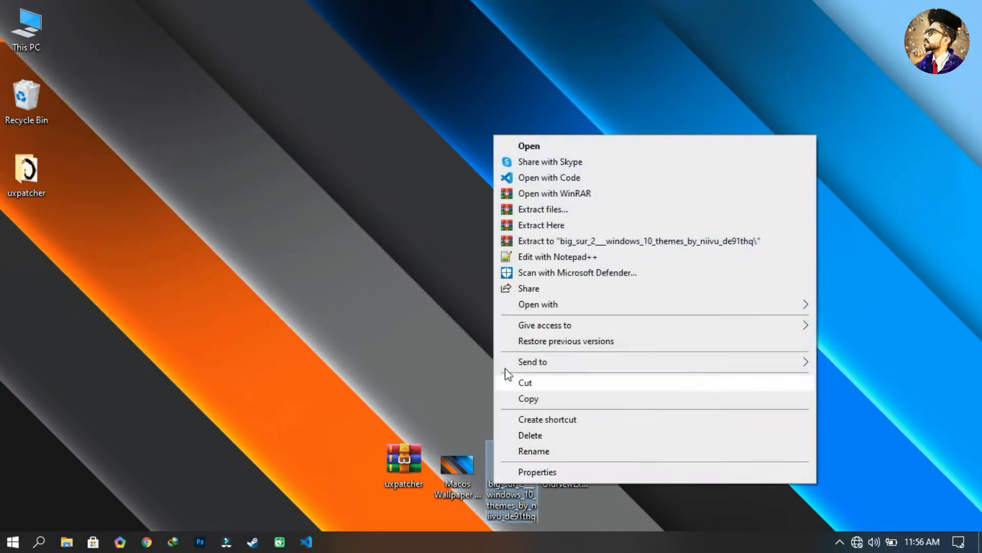
{"action": "left_click", "coordinate": [560, 213]}
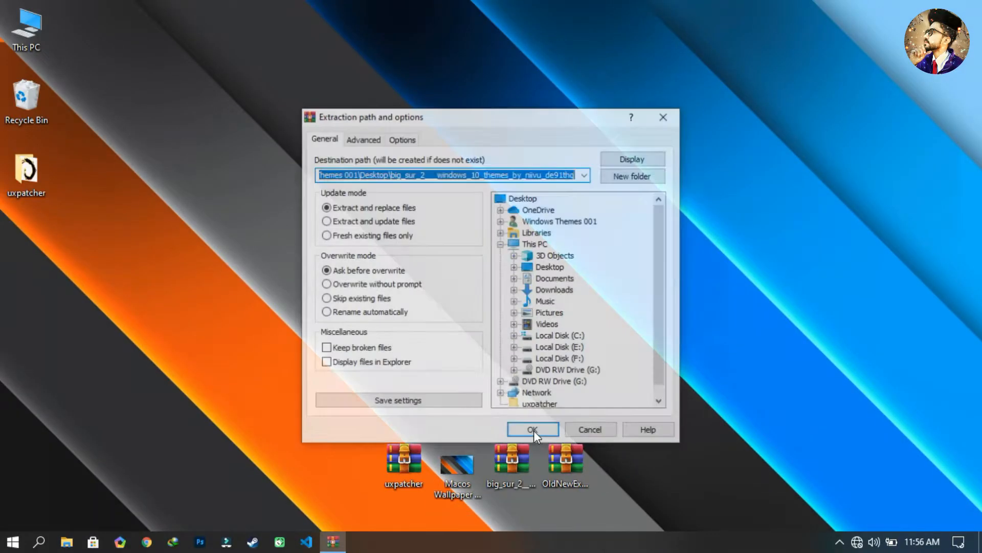
{"action": "left_click", "coordinate": [533, 431]}
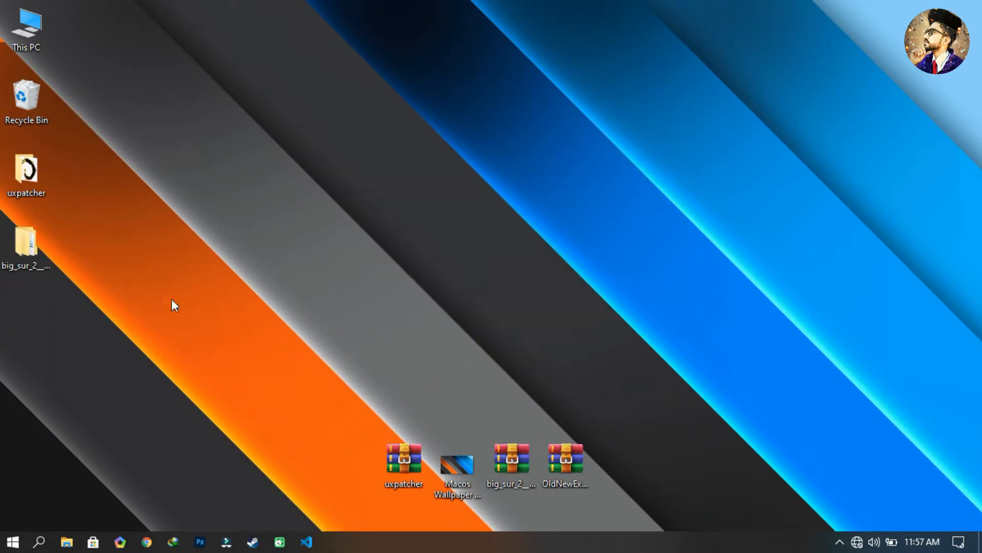
Copy the Big Sur 2 folder and its three theme files from the Thin Taskbar folder of Windows 10 Themes FINAL (BUILD 1903-2009).
{"action": "double_click", "coordinate": [26, 246]}
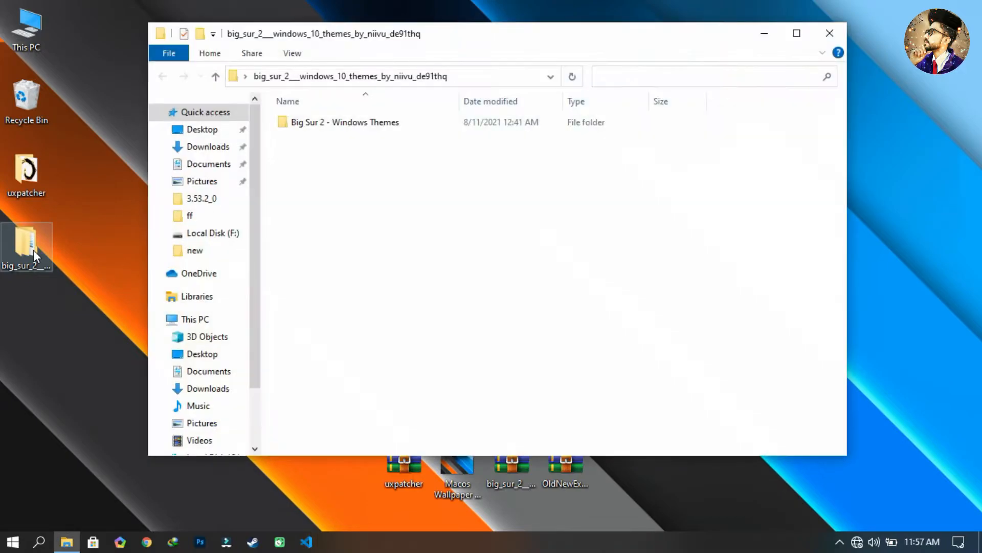
{"action": "double_click", "coordinate": [353, 125]}
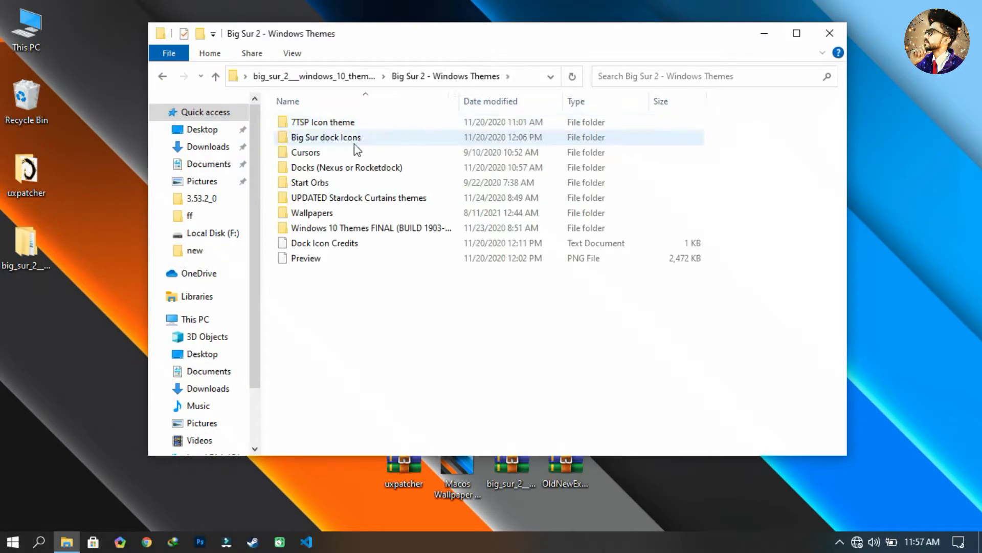
{"action": "double_click", "coordinate": [358, 229]}
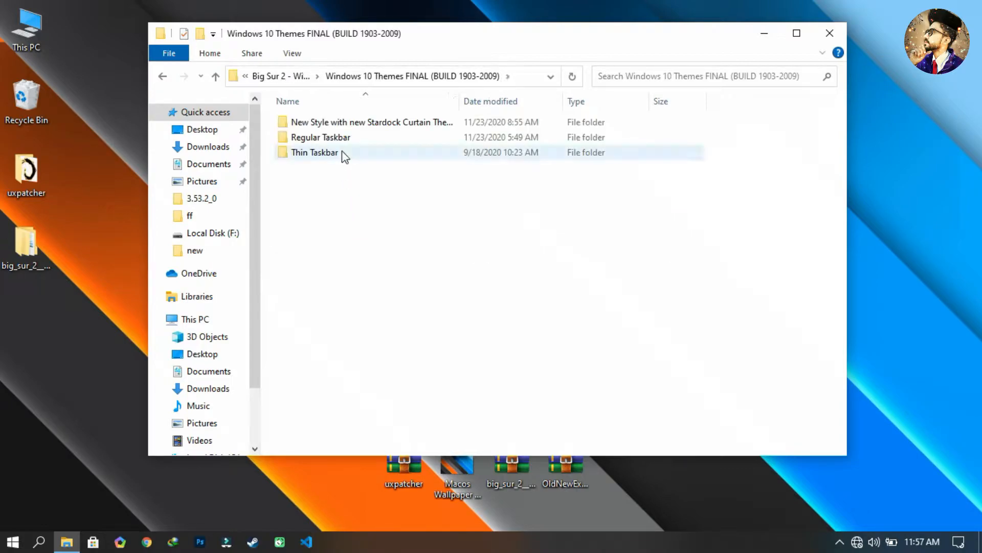
{"action": "double_click", "coordinate": [348, 153]}
{"action": "left_click_drag", "start_coordinate": [368, 190], "coordinate": [336, 124]}
{"action": "right_click", "coordinate": [336, 124]}
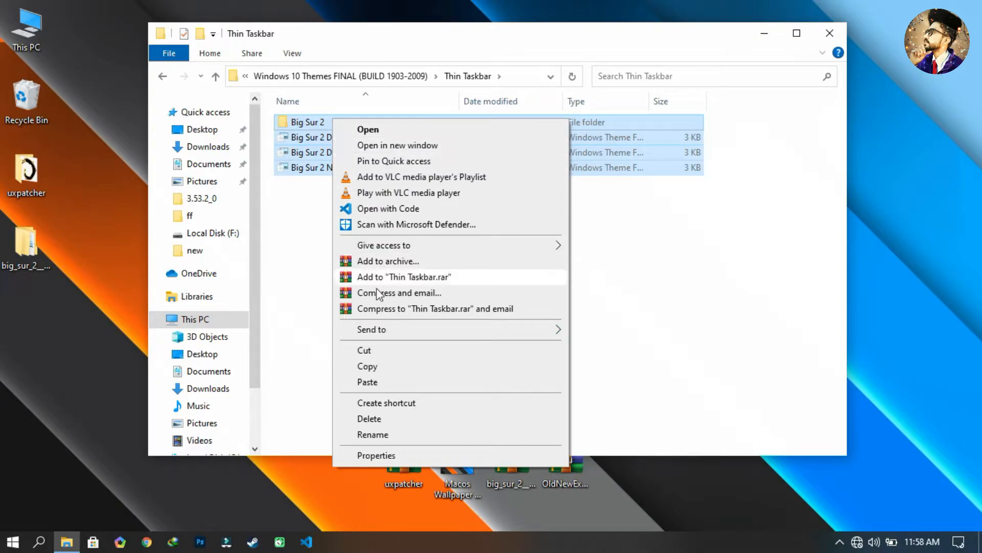
{"action": "left_click", "coordinate": [367, 366]}
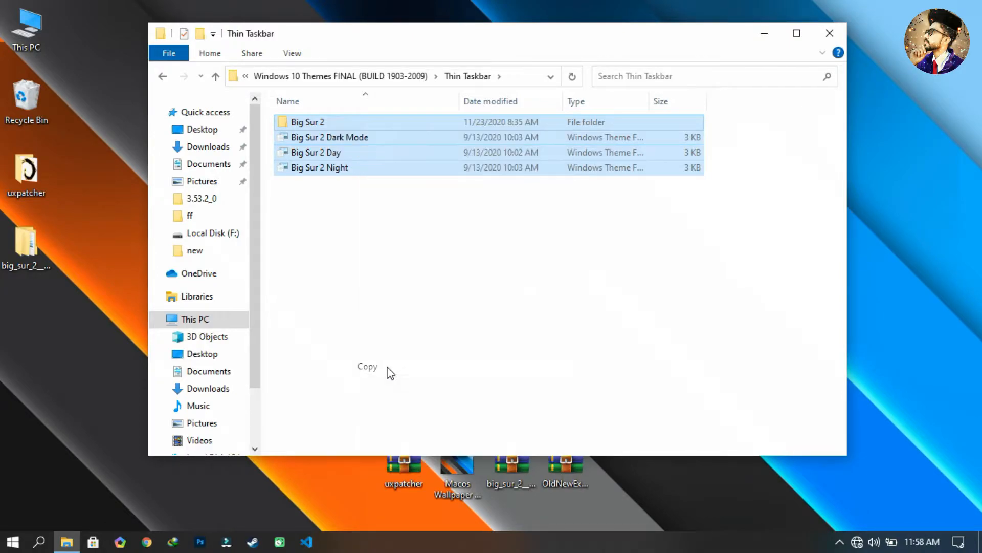
Paste the copied Big Sur 2 folder and theme files into C:\Windows\Resources\Themes, and close the folder window.
{"action": "left_click", "coordinate": [226, 320]}
{"action": "double_click", "coordinate": [323, 293]}
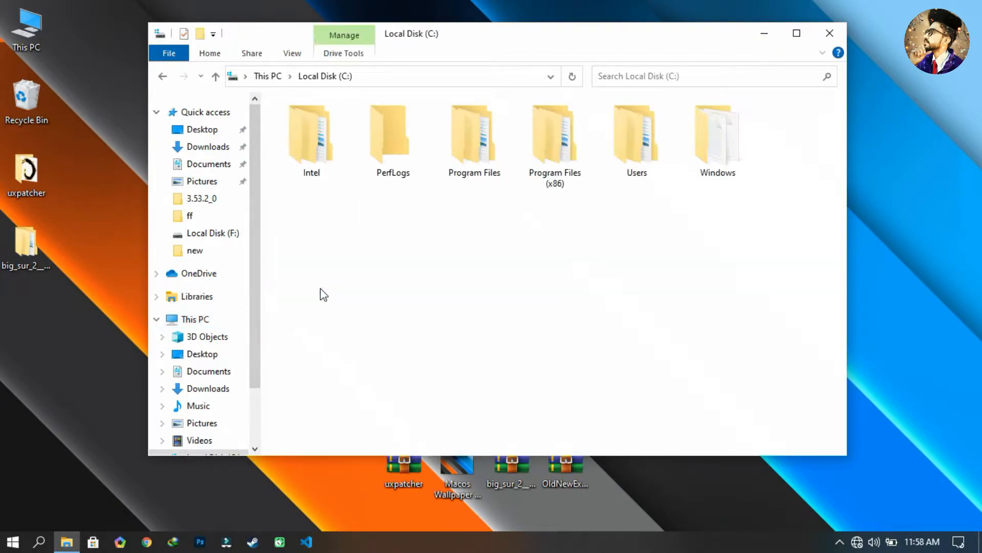
{"action": "double_click", "coordinate": [715, 154]}
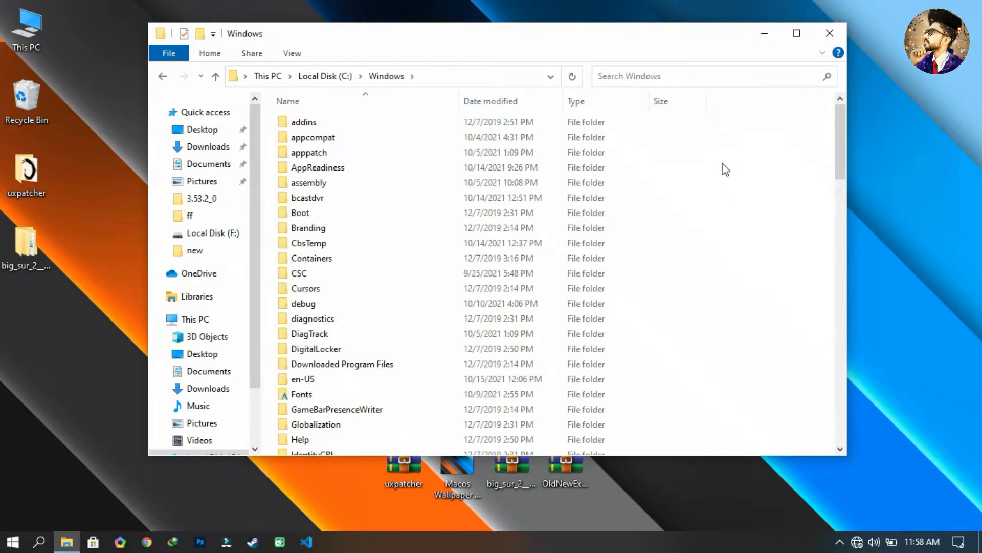
{"action": "scroll", "coordinate": [398, 249], "scroll_direction": "down", "scroll_amount": 8}
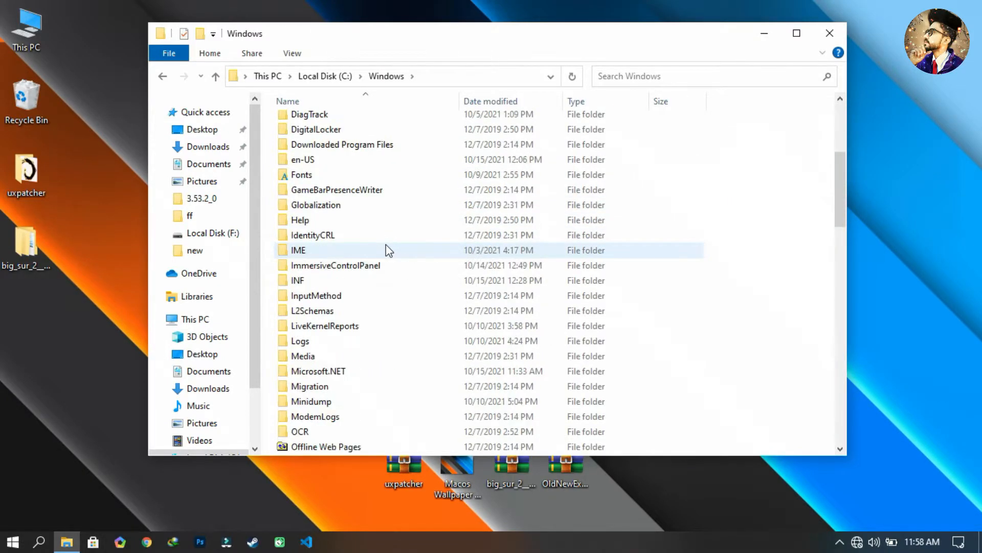
{"action": "scroll", "coordinate": [387, 251], "scroll_direction": "down", "scroll_amount": 3}
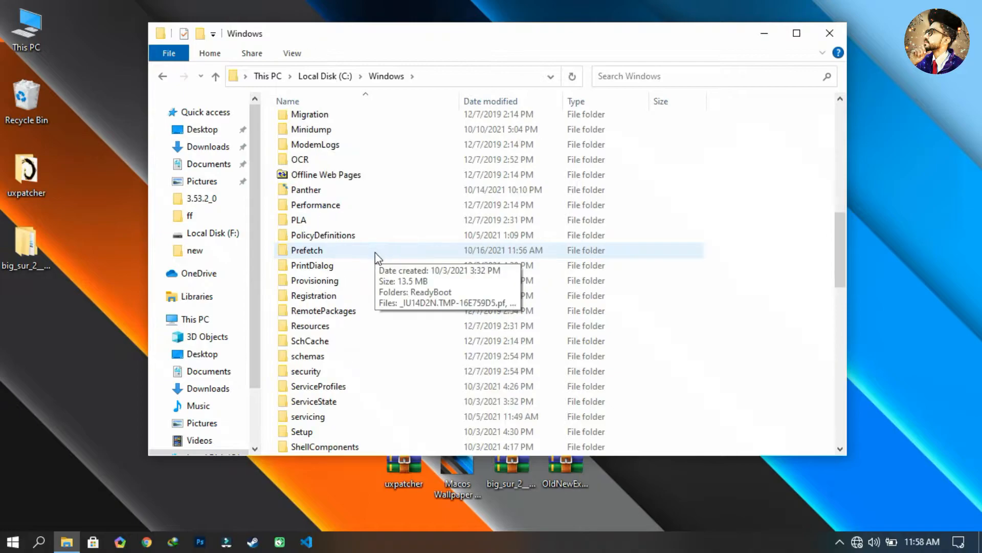
{"action": "double_click", "coordinate": [349, 326]}
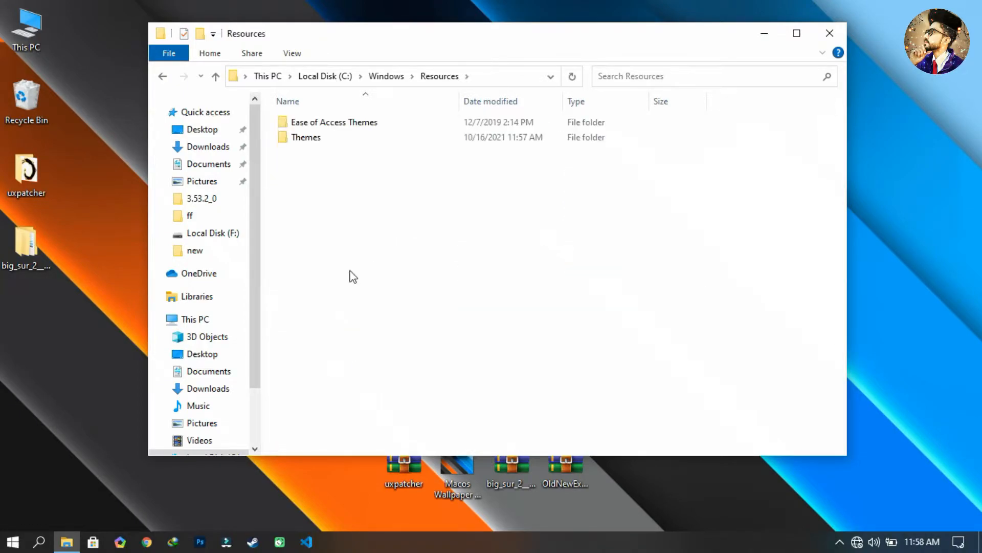
{"action": "double_click", "coordinate": [364, 136]}
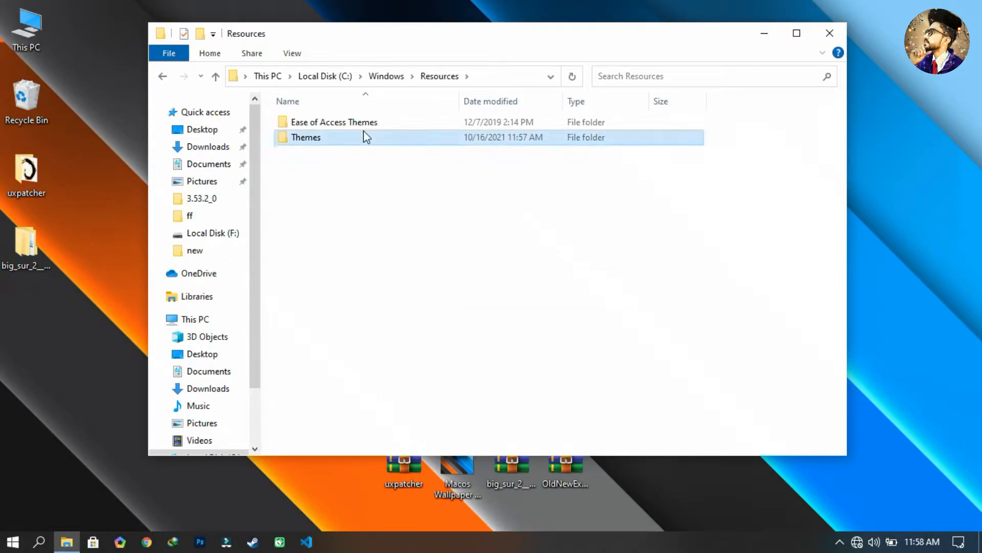
{"action": "right_click", "coordinate": [385, 198]}
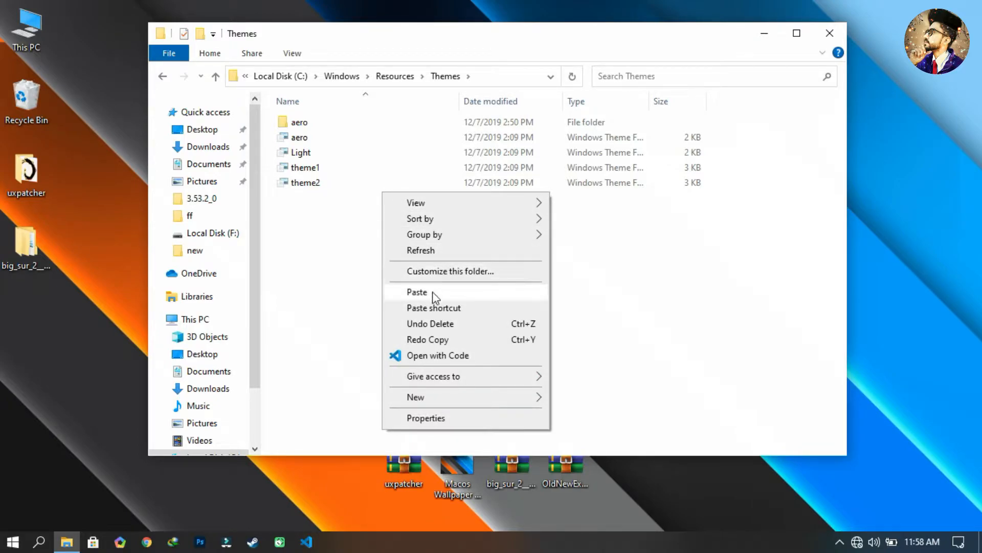
{"action": "left_click", "coordinate": [417, 292]}
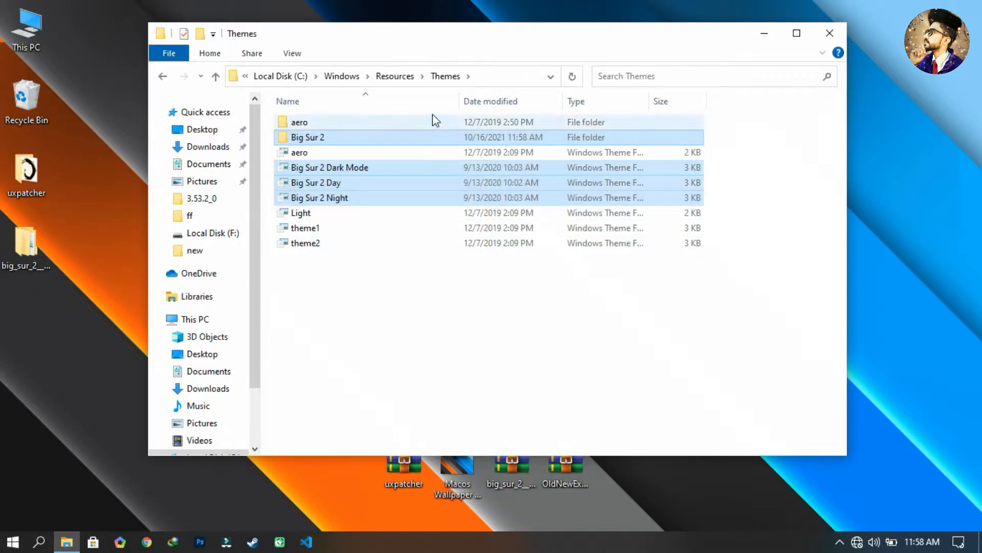
{"action": "left_click", "coordinate": [830, 34]}
Apply the Big Sur 2 Day theme in the personalization settings, and check the new window style on This PC.
{"action": "right_click", "coordinate": [825, 38]}
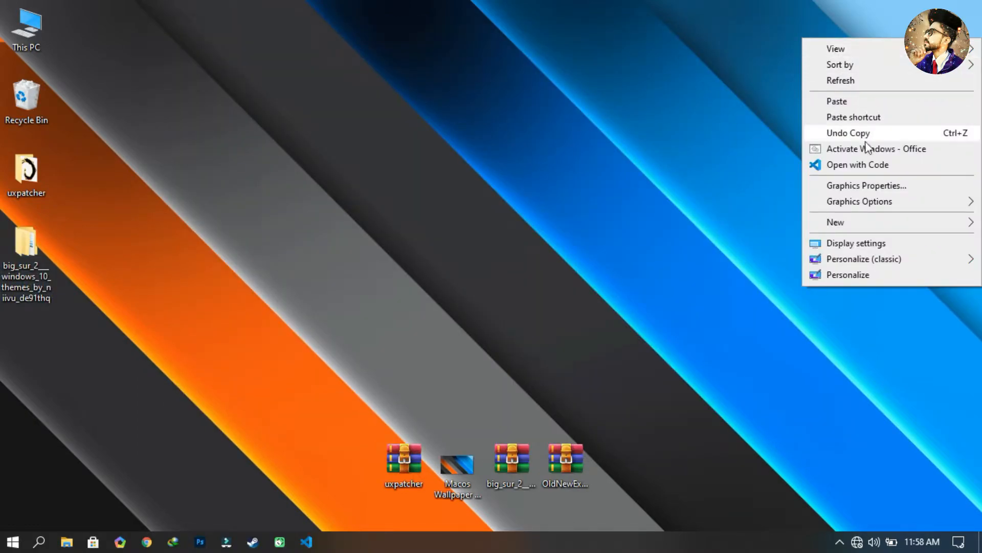
{"action": "left_click", "coordinate": [865, 275]}
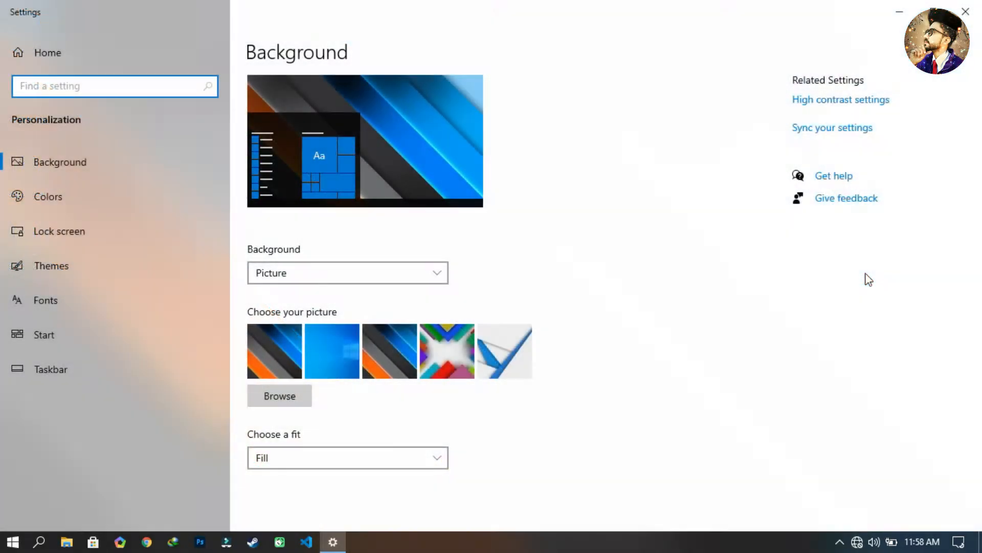
{"action": "left_click", "coordinate": [139, 266]}
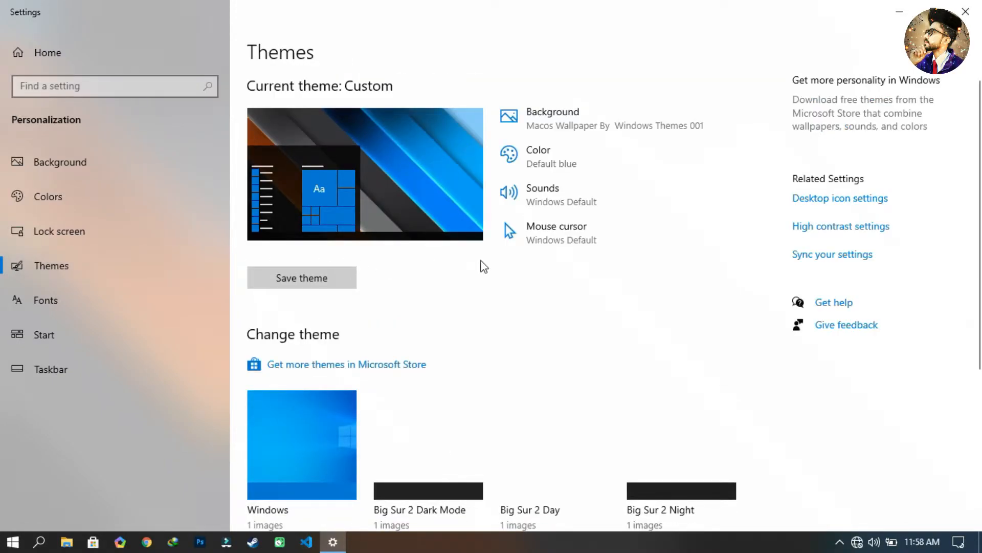
{"action": "scroll", "coordinate": [491, 270], "scroll_direction": "down", "scroll_amount": 3}
{"action": "left_click", "coordinate": [550, 276]}
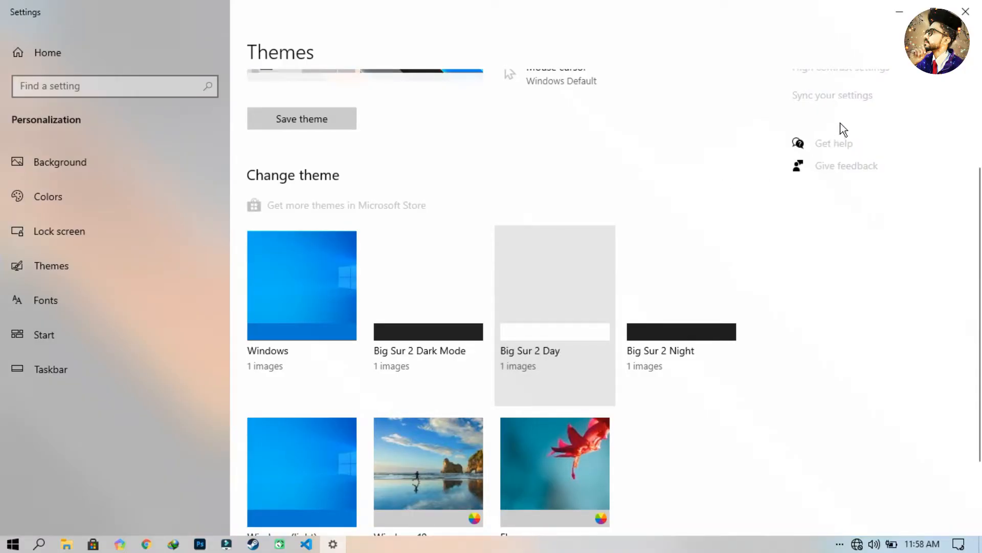
{"action": "left_click", "coordinate": [977, 13]}
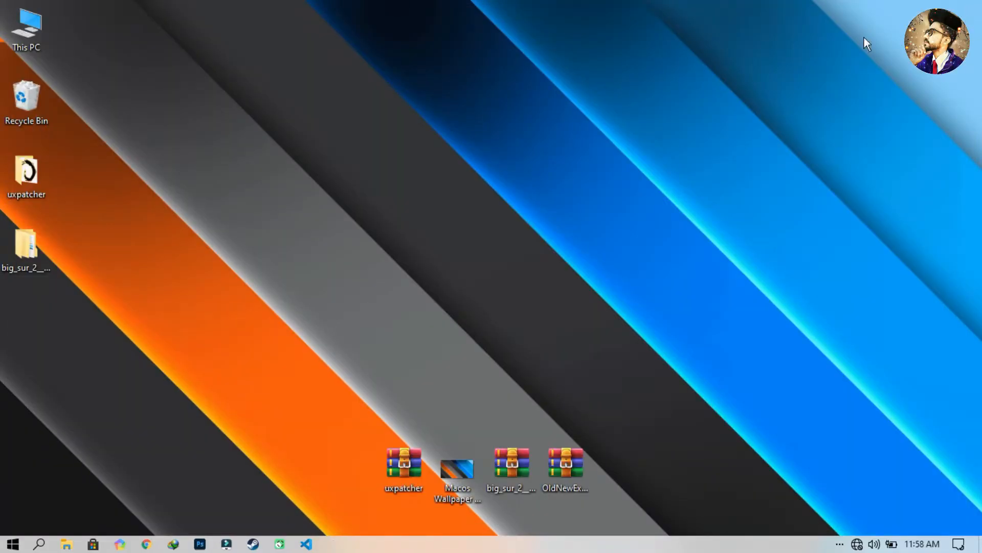
{"action": "double_click", "coordinate": [12, 40]}
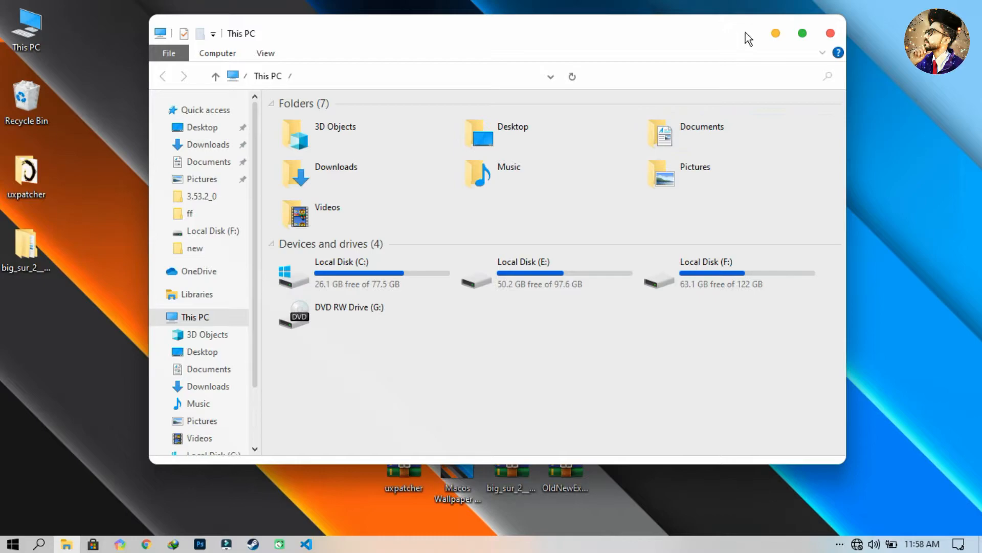
{"action": "left_click", "coordinate": [830, 34]}
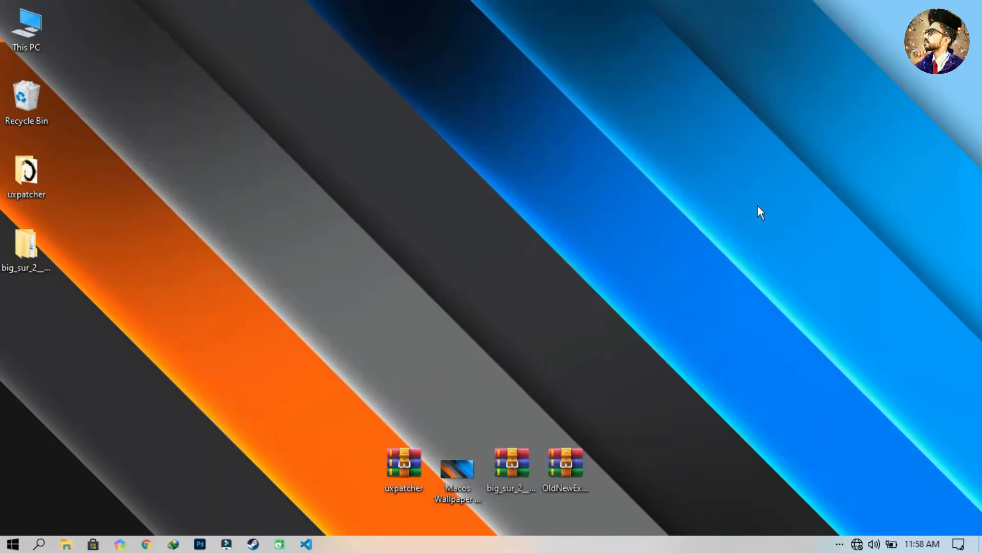
Extract the OldNewExplorer archive into its own OldNewExplorer folder on the desktop.
{"action": "right_click", "coordinate": [572, 456]}
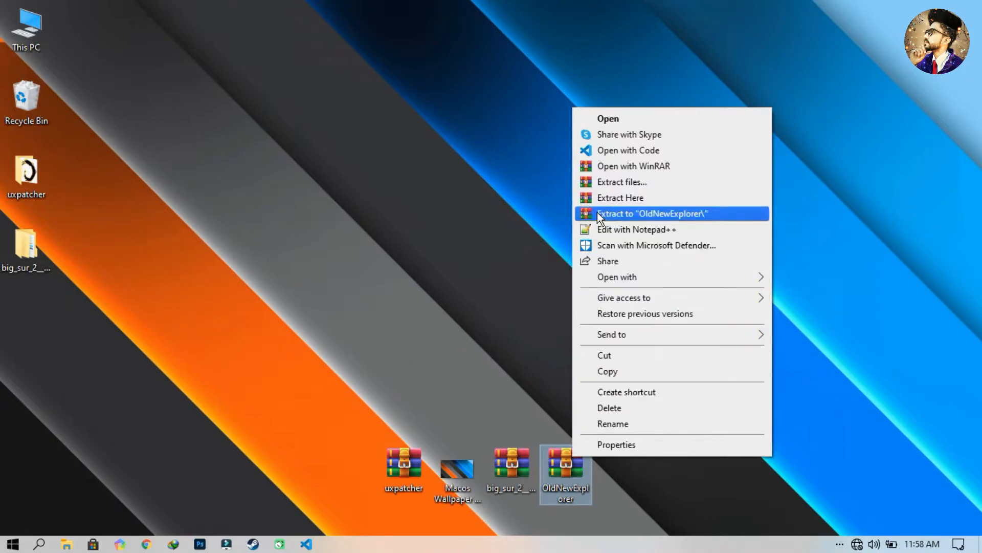
{"action": "left_click", "coordinate": [604, 182]}
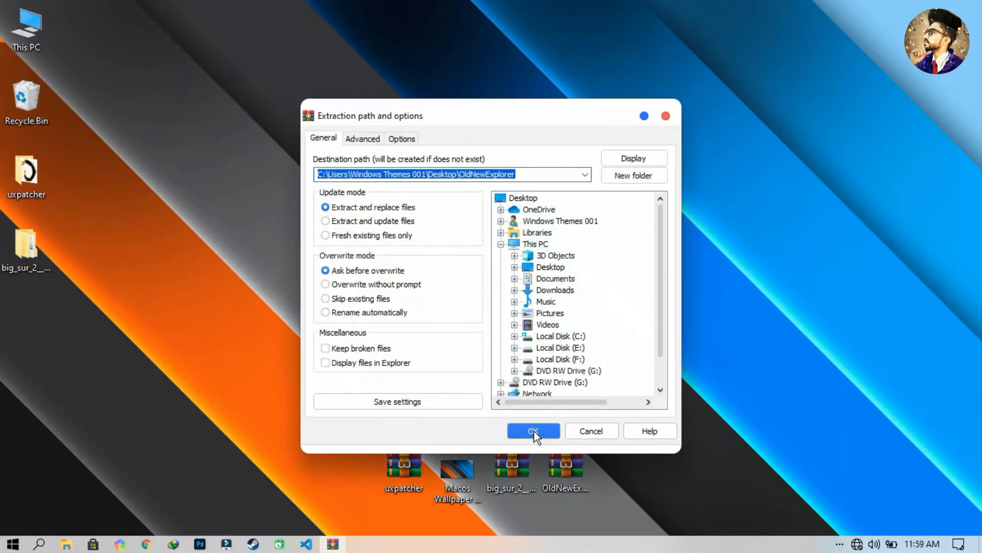
{"action": "left_click", "coordinate": [533, 430]}
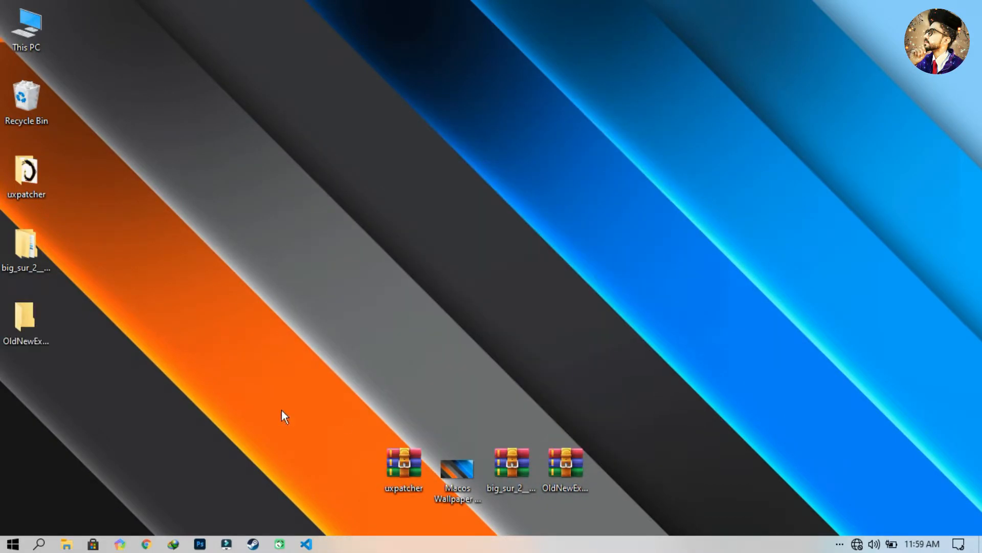
Install the OldNewExplorerCfg shell extension with the command bar replacing the Ribbon, caption text, icon and Up button hidden, and glass and alternate navigation buttons off.
{"action": "double_click", "coordinate": [26, 326]}
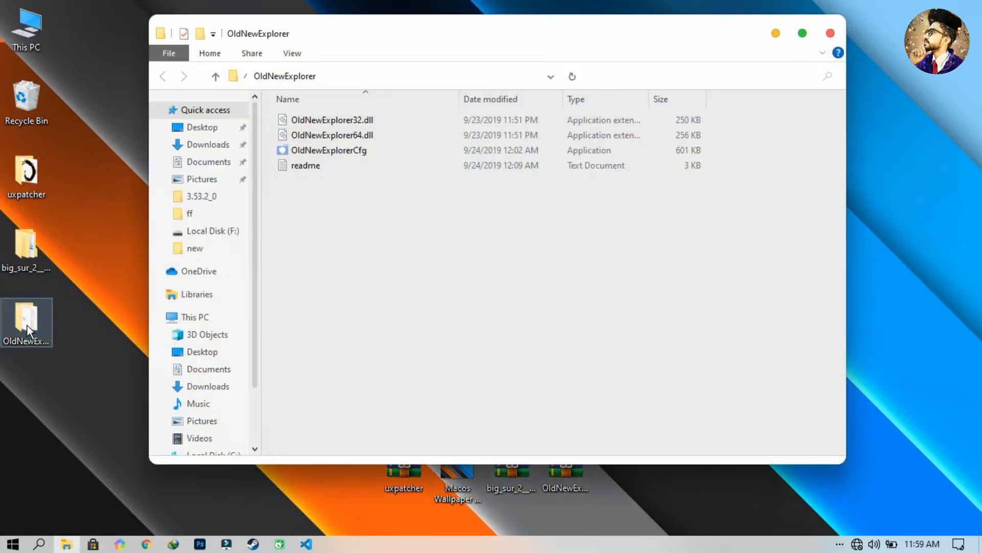
{"action": "double_click", "coordinate": [345, 148]}
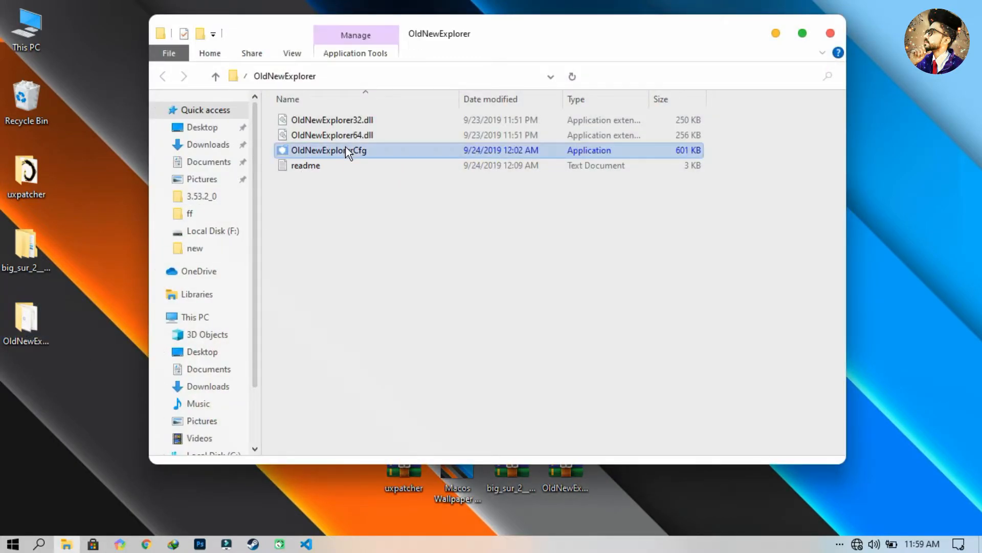
{"action": "right_click", "coordinate": [346, 147]}
{"action": "left_click", "coordinate": [377, 151]}
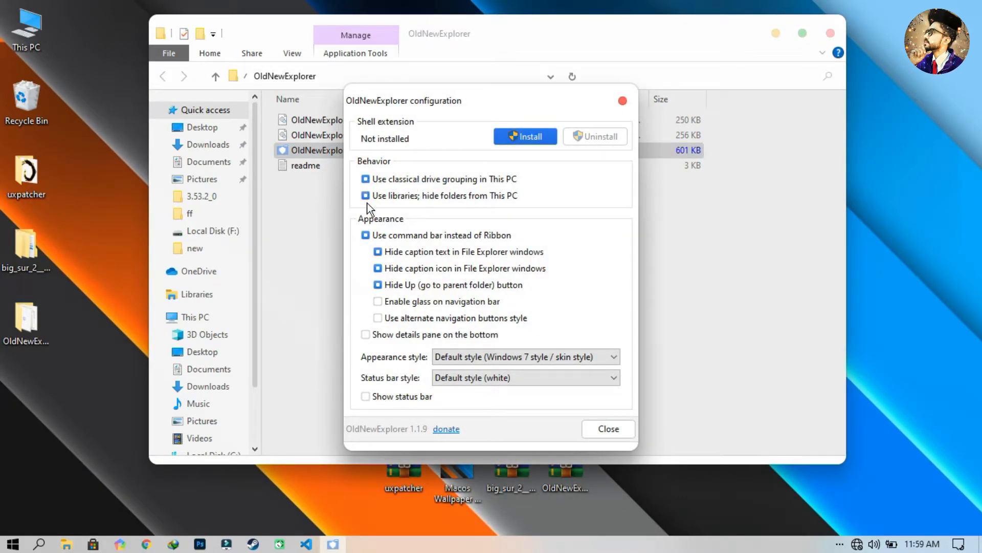
{"action": "left_click", "coordinate": [371, 235]}
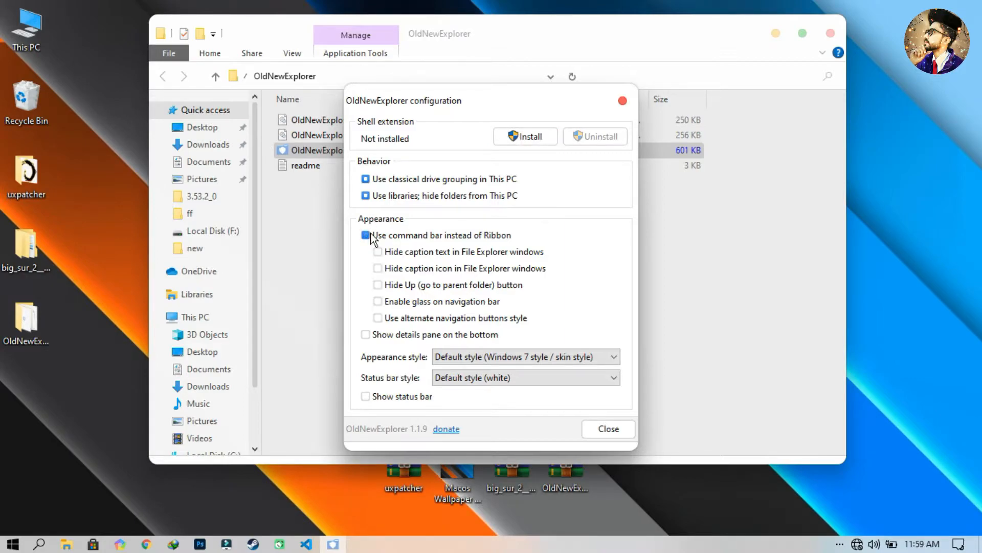
{"action": "left_click", "coordinate": [366, 235]}
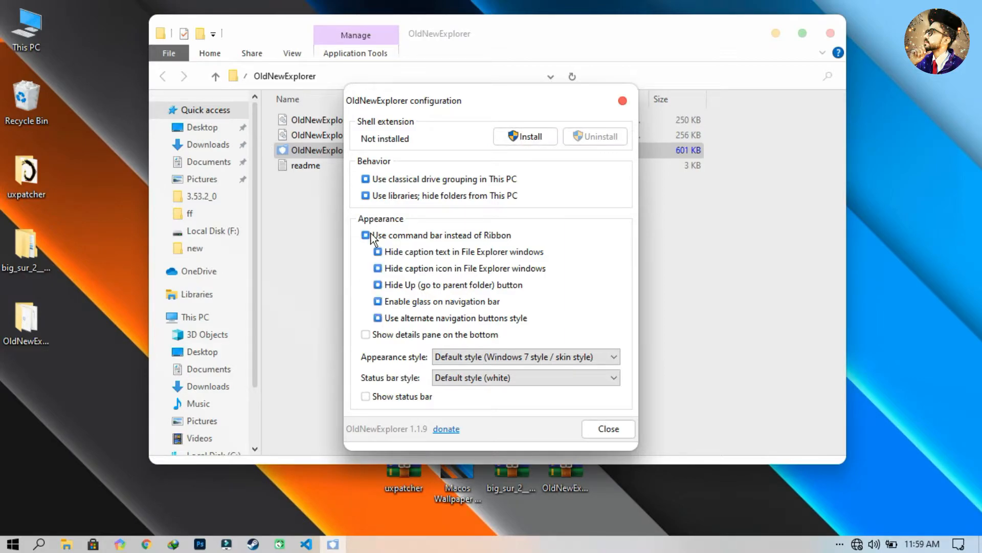
{"action": "left_click", "coordinate": [377, 319]}
{"action": "left_click", "coordinate": [515, 143]}
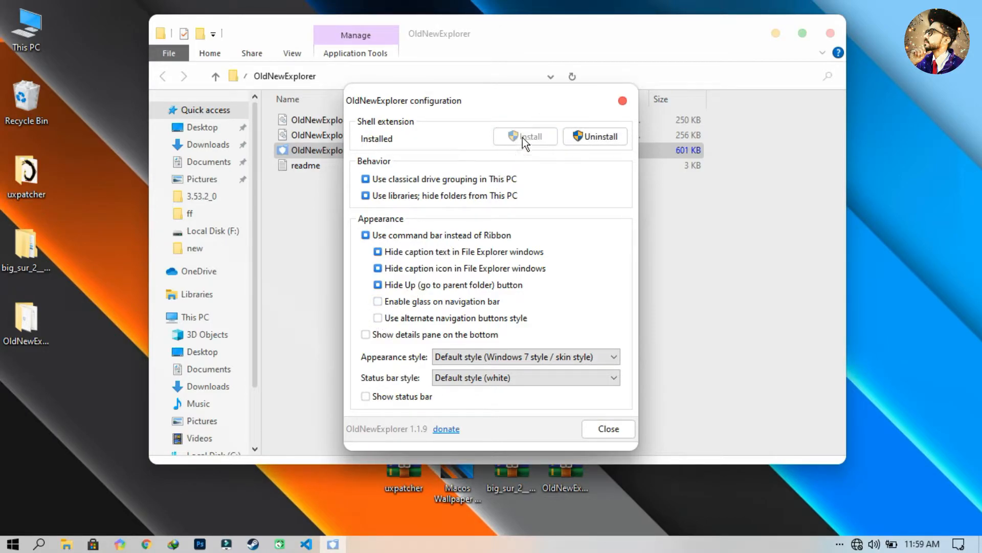
{"action": "left_click", "coordinate": [622, 101]}
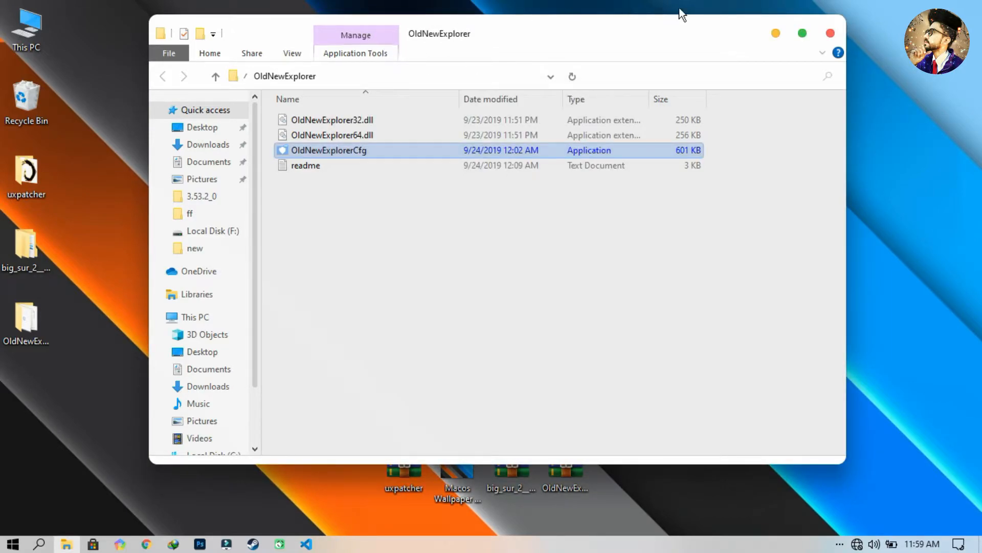
Close and reopen the OldNewExplorer folder to check the new Explorer window layout, and close it again.
{"action": "left_click", "coordinate": [830, 33]}
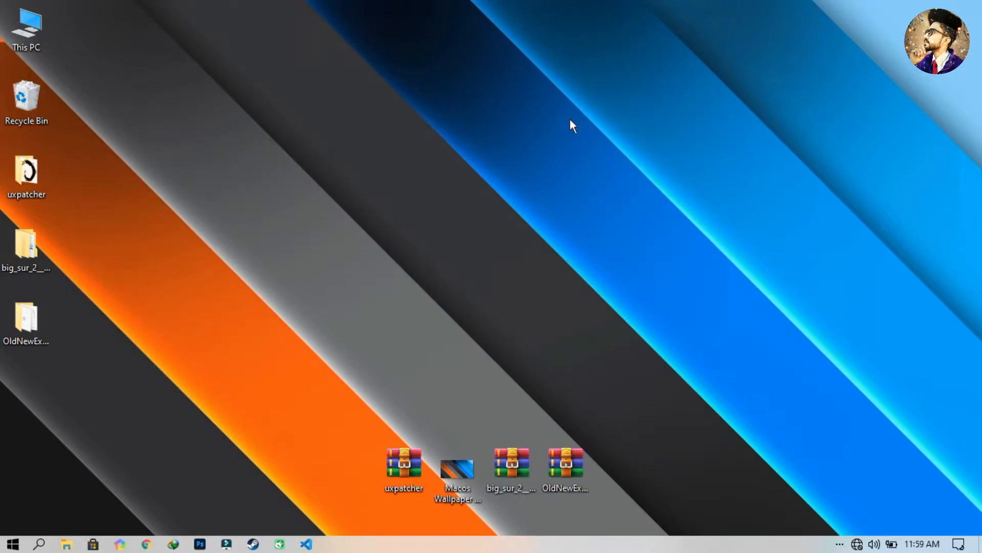
{"action": "double_click", "coordinate": [32, 320]}
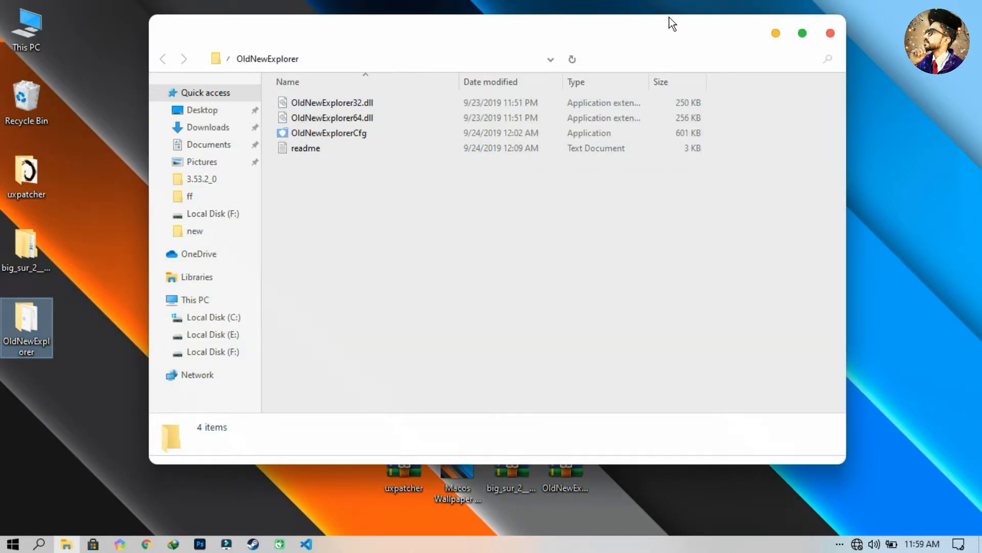
{"action": "left_click", "coordinate": [829, 33]}
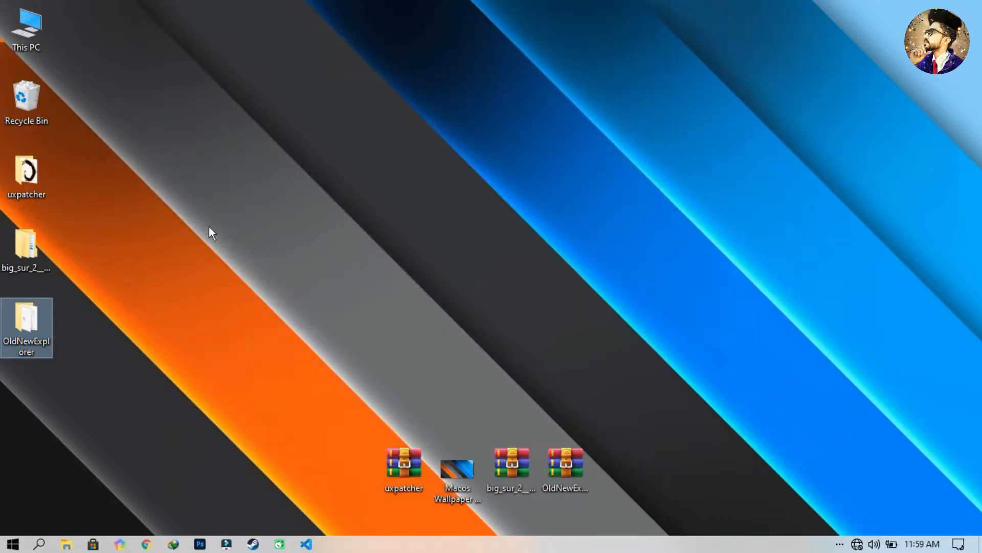
Install the cursor set from the Install setup file in the Cursors folder of Big Sur 2 - Windows Themes, and close the folder.
{"action": "double_click", "coordinate": [37, 250]}
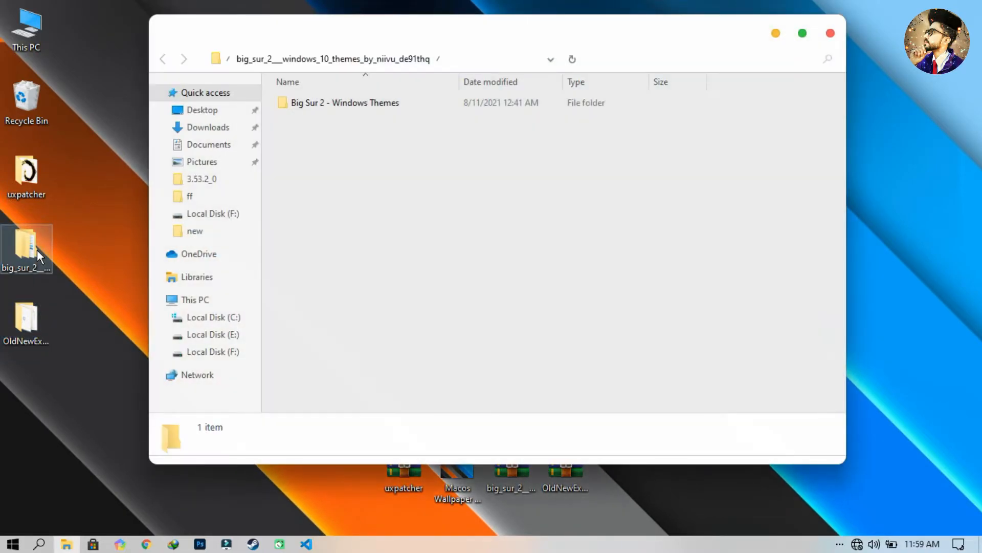
{"action": "double_click", "coordinate": [320, 103]}
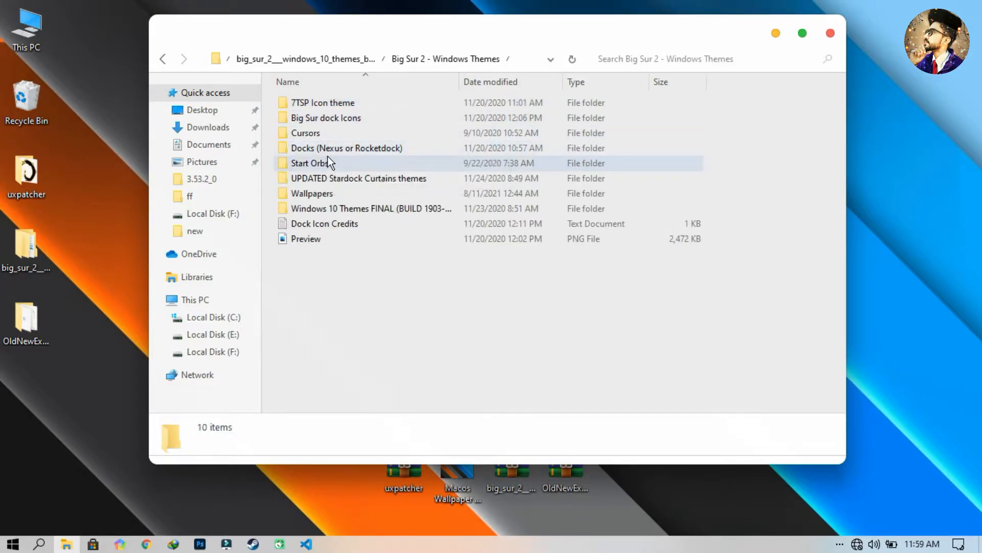
{"action": "left_click", "coordinate": [325, 134]}
{"action": "double_click", "coordinate": [325, 134]}
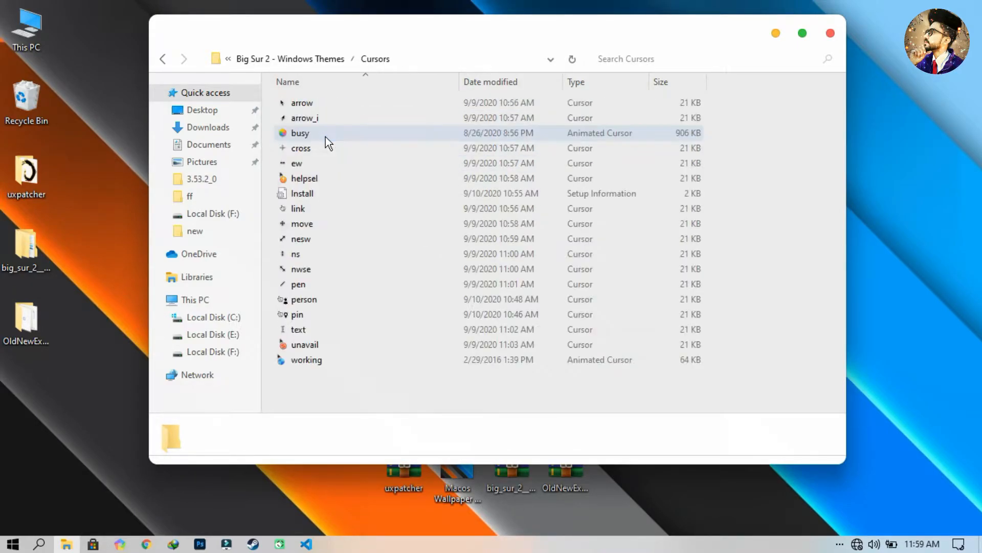
{"action": "left_click", "coordinate": [312, 197]}
{"action": "right_click", "coordinate": [311, 198]}
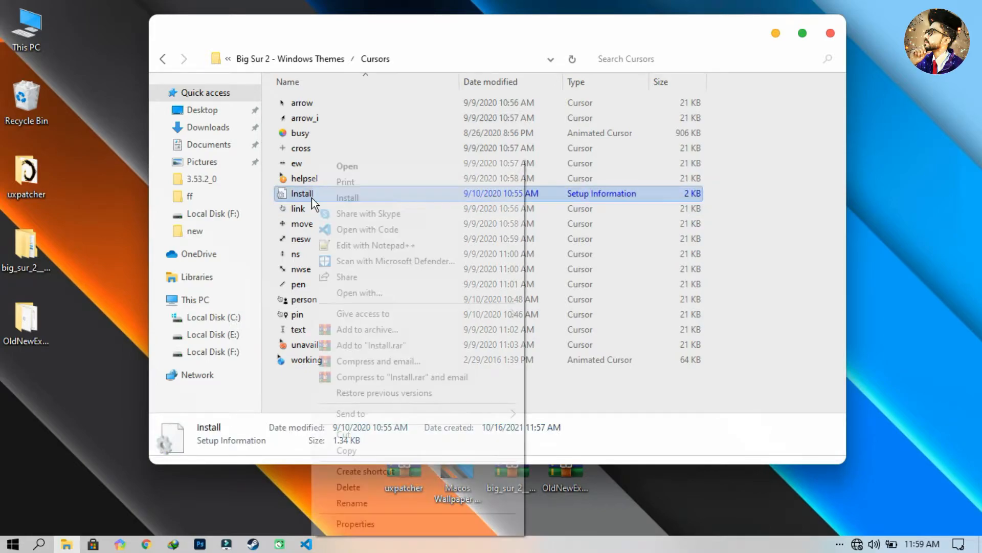
{"action": "left_click", "coordinate": [338, 198]}
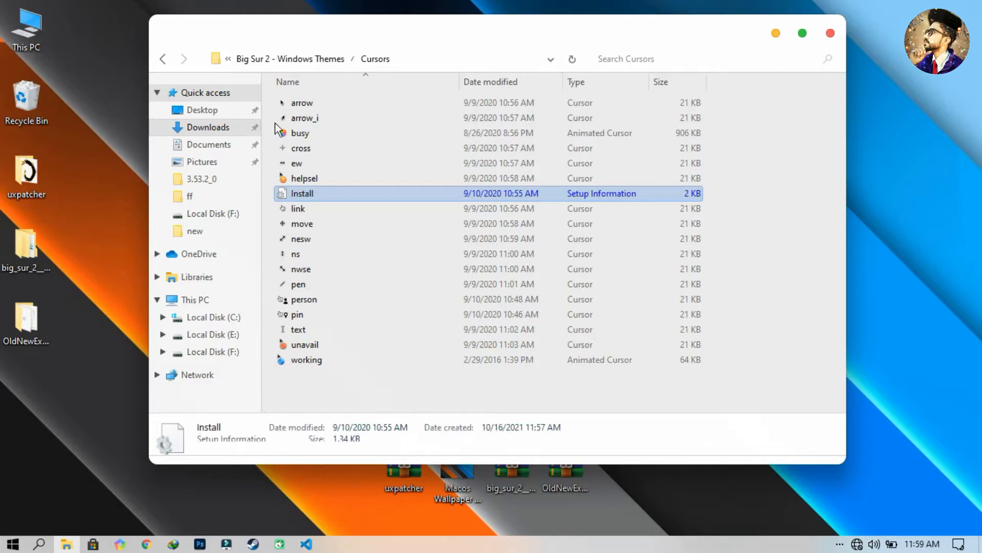
{"action": "left_click", "coordinate": [837, 29]}
Set the mouse pointer scheme to Big Sur through the Themes personalization settings, replacing the existing scheme of that name, and apply it.
{"action": "right_click", "coordinate": [763, 57]}
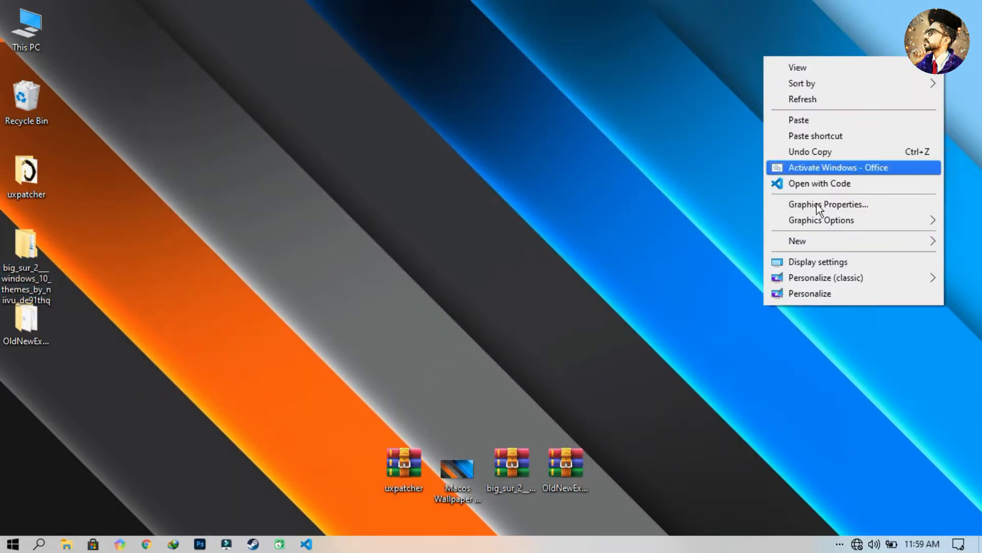
{"action": "left_click", "coordinate": [843, 294]}
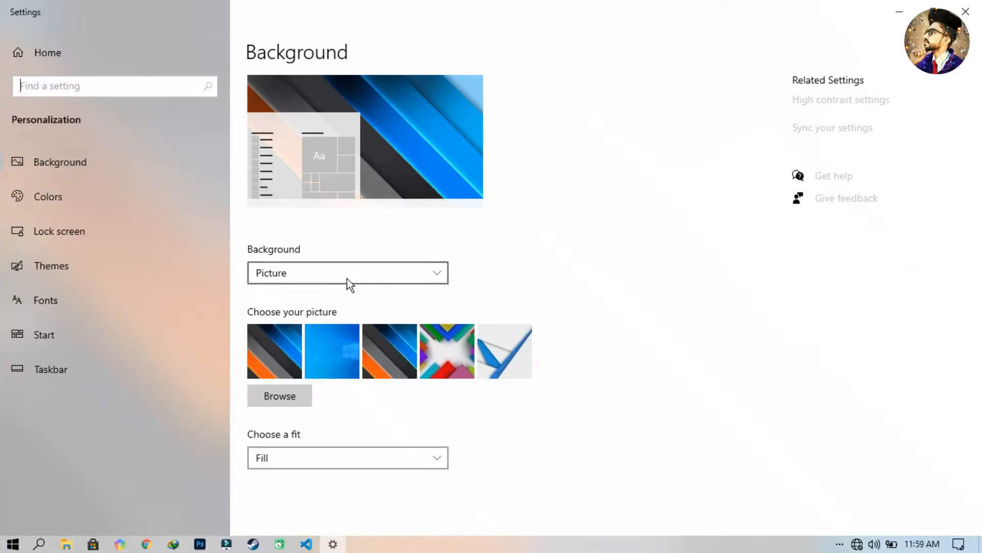
{"action": "left_click", "coordinate": [197, 266]}
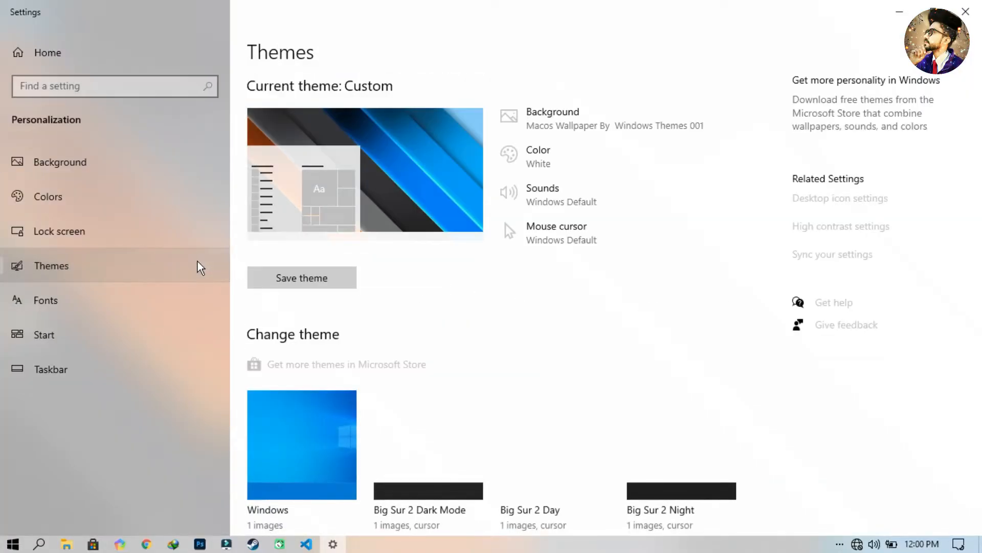
{"action": "left_click", "coordinate": [547, 244]}
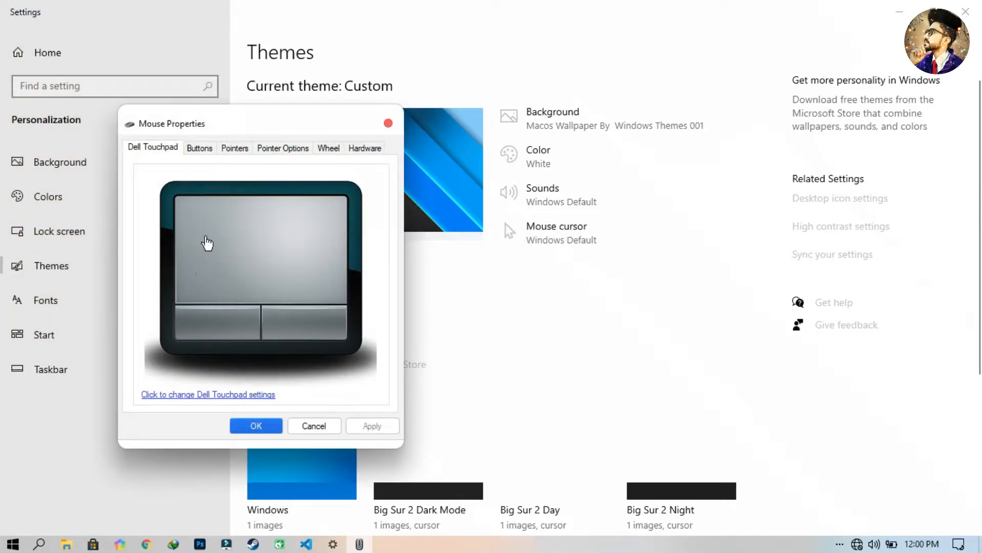
{"action": "left_click", "coordinate": [234, 149]}
{"action": "left_click", "coordinate": [231, 187]}
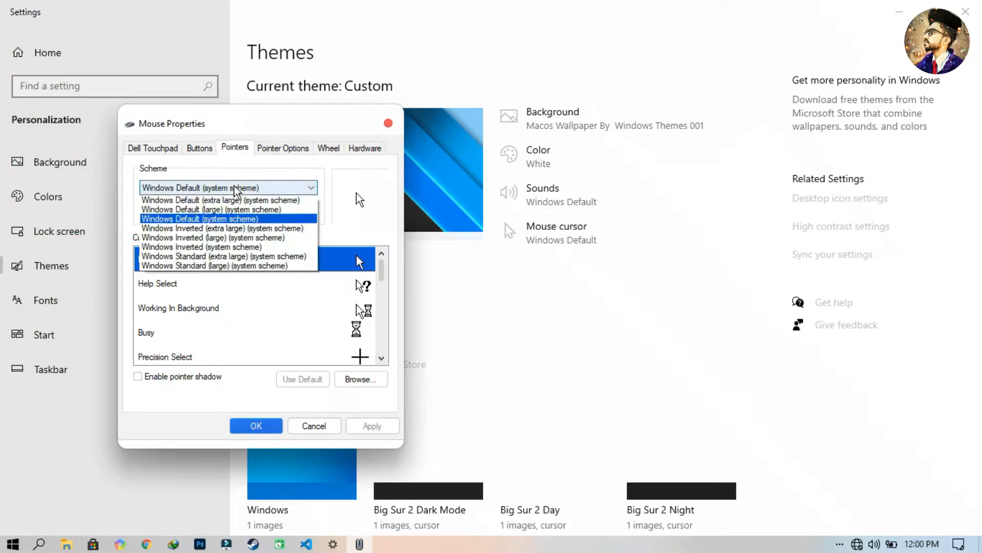
{"action": "left_click", "coordinate": [230, 214]}
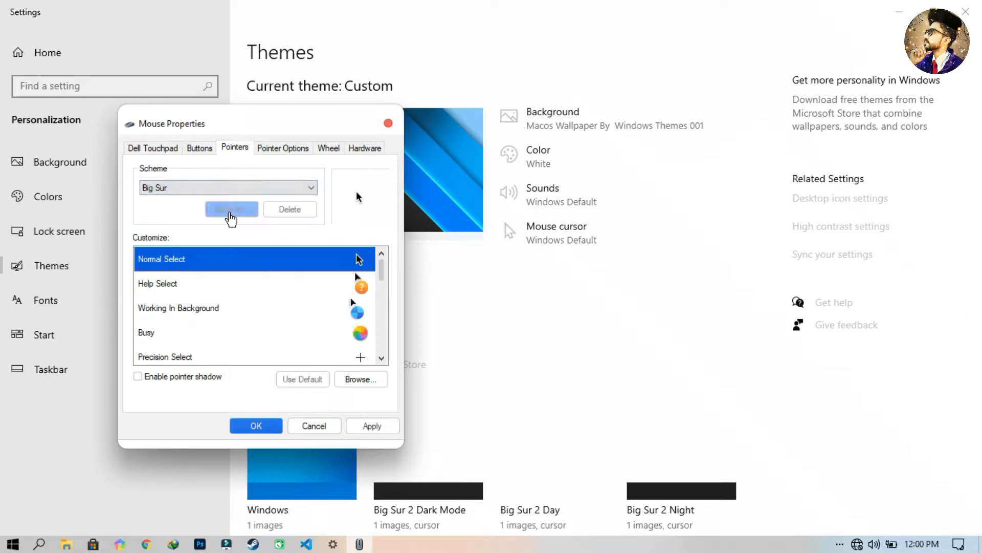
{"action": "left_click", "coordinate": [369, 429]}
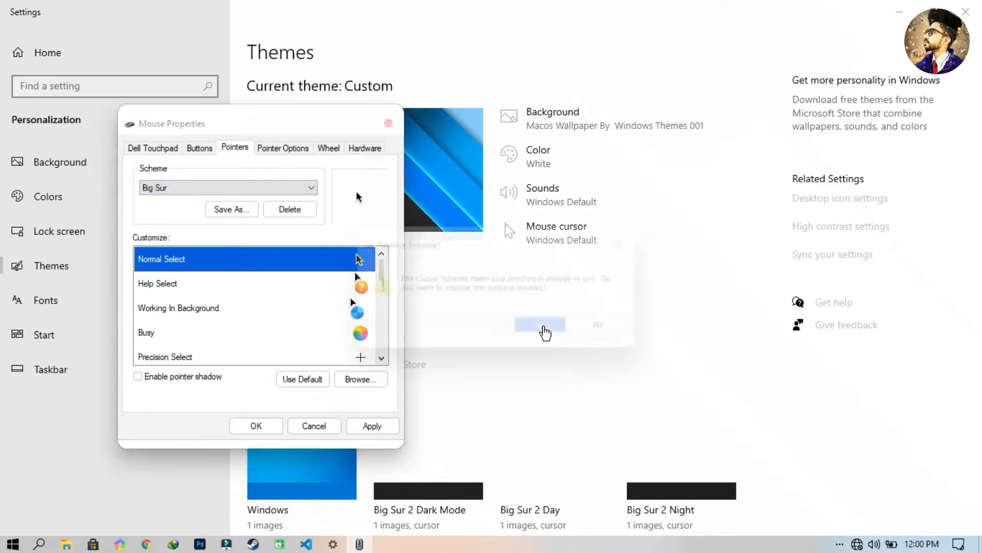
{"action": "left_click", "coordinate": [540, 330]}
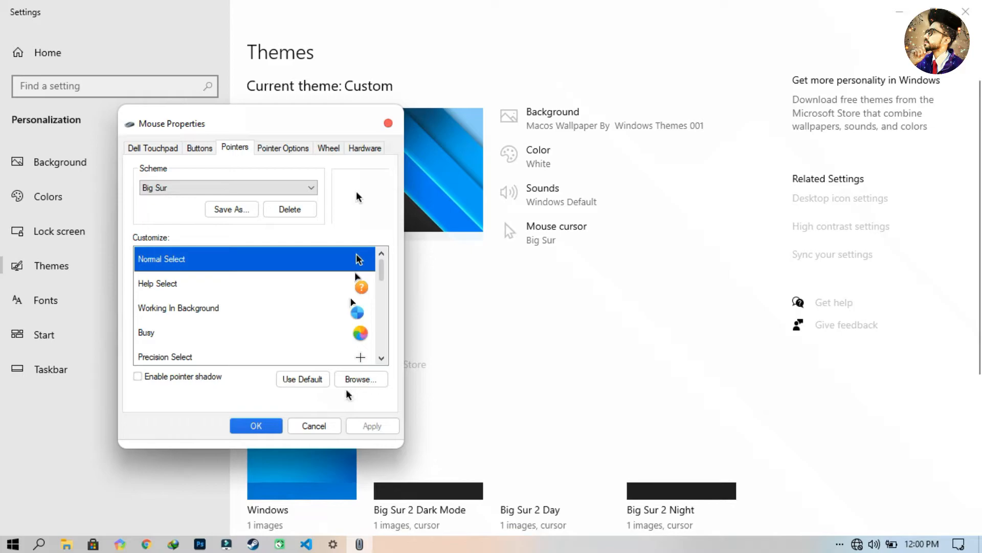
{"action": "left_click", "coordinate": [258, 426]}
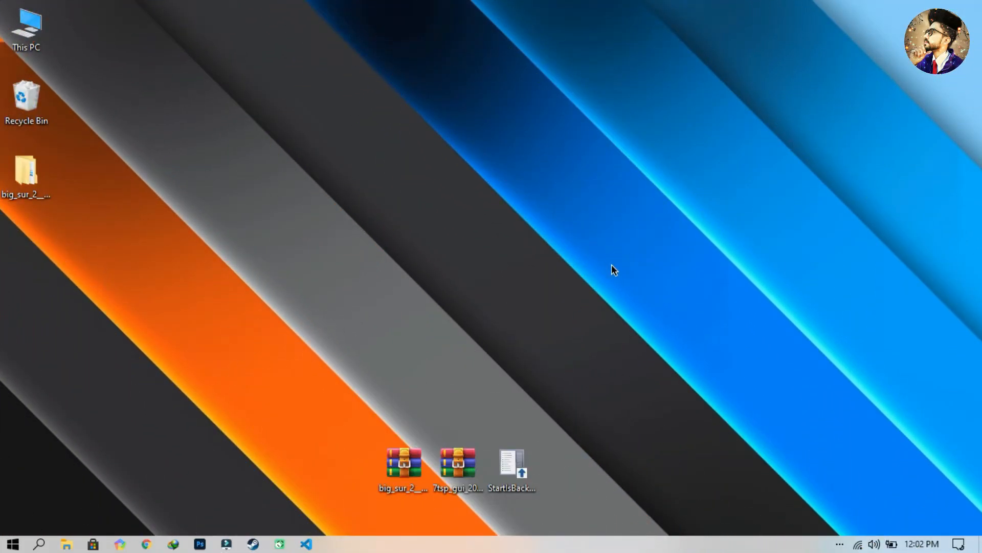
Extract the 7tsp GUI 2019 edition archive into its own folder on the desktop.
{"action": "right_click", "coordinate": [457, 480]}
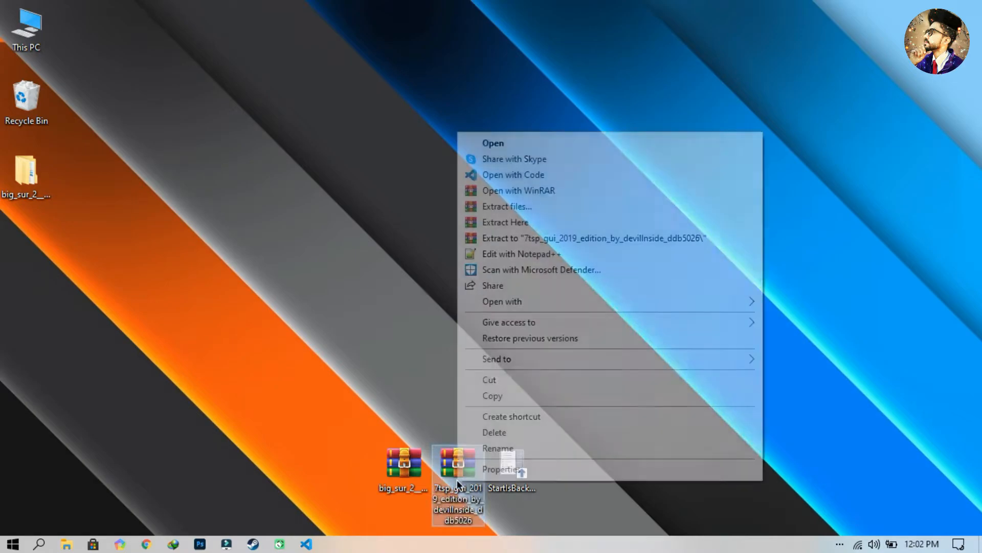
{"action": "left_click", "coordinate": [509, 211]}
{"action": "left_click", "coordinate": [533, 431]}
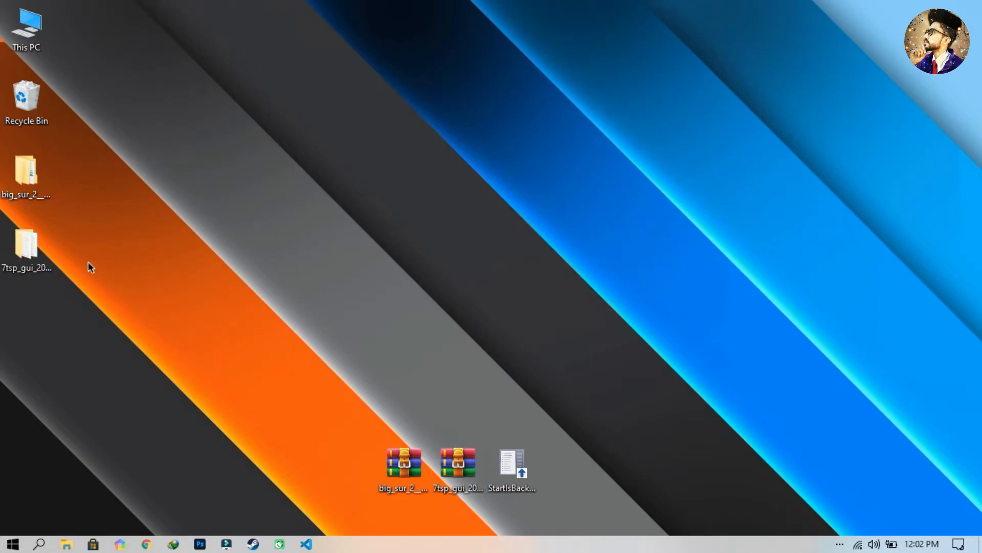
Change the extension of the extracted 7tsp GUI v0.6(2019) file to .exe and close its folder.
{"action": "double_click", "coordinate": [27, 246]}
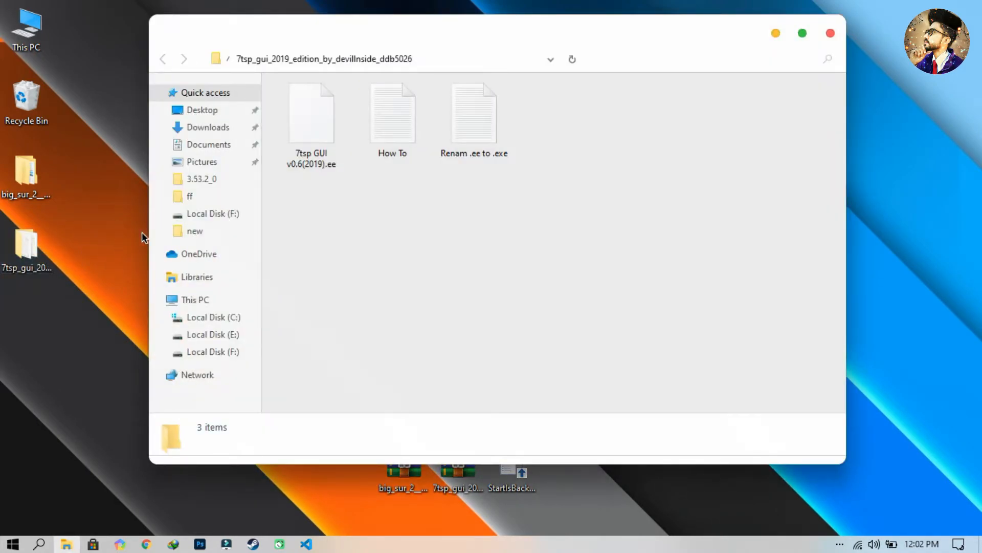
{"action": "right_click", "coordinate": [303, 164]}
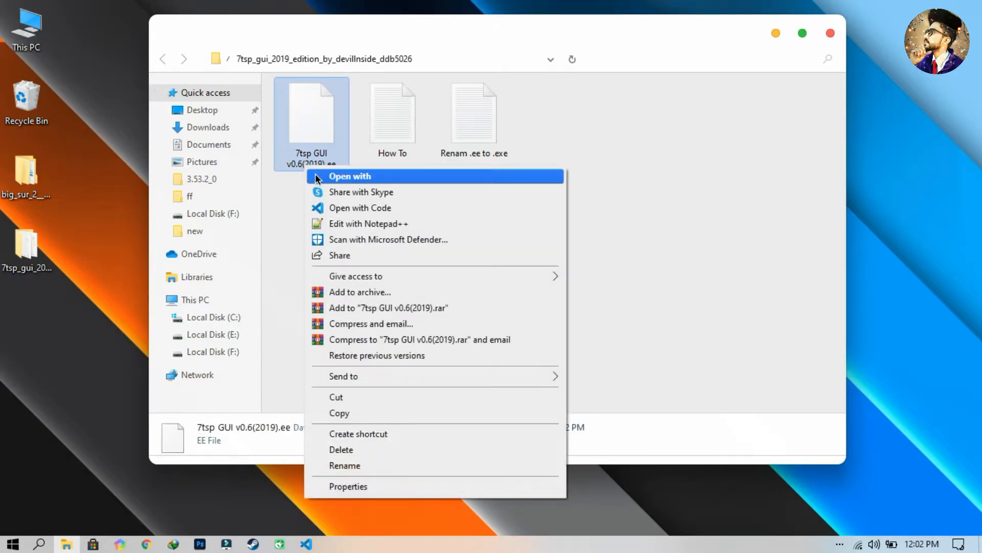
{"action": "left_click", "coordinate": [374, 465]}
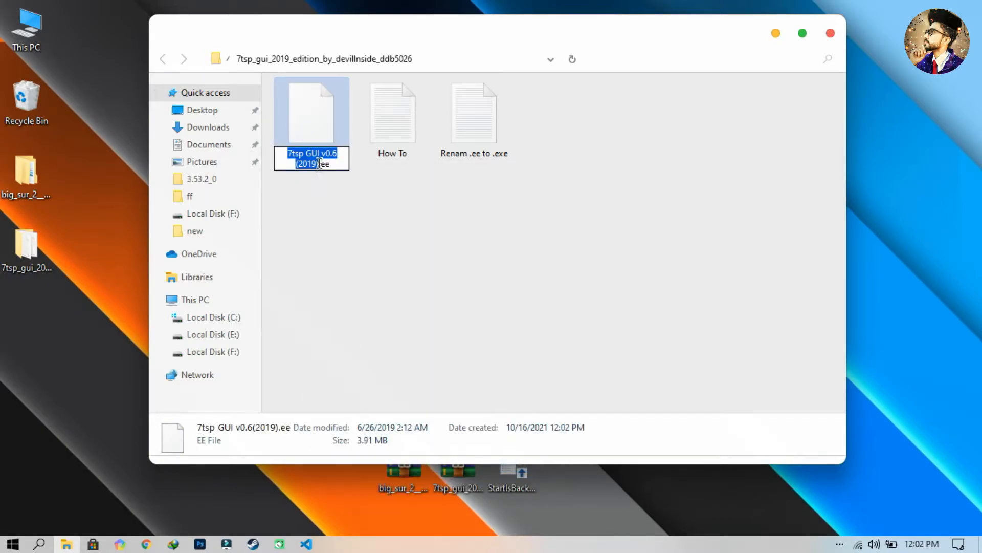
{"action": "left_click", "coordinate": [326, 164]}
{"action": "type", "text": "x"}
{"action": "key", "text": "Return"}
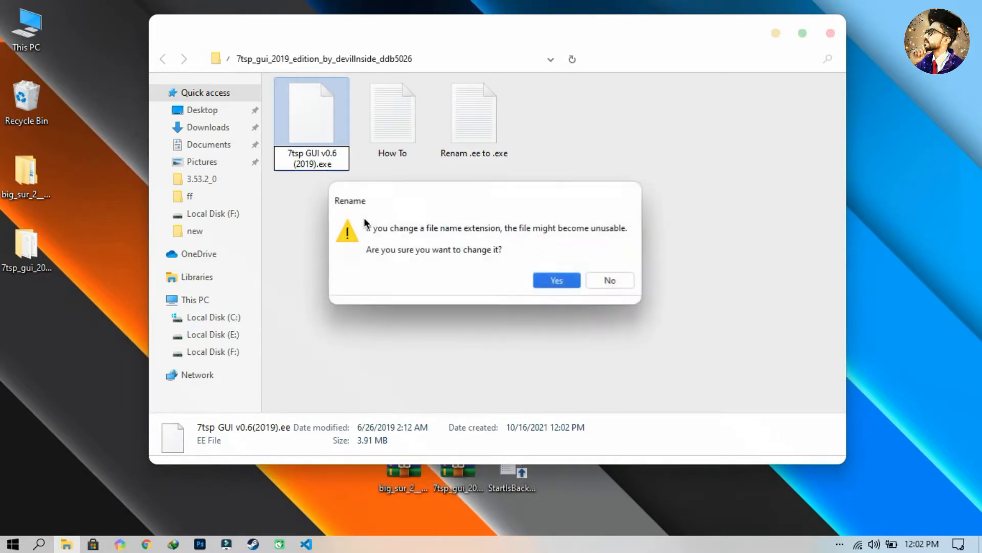
{"action": "left_click", "coordinate": [547, 281]}
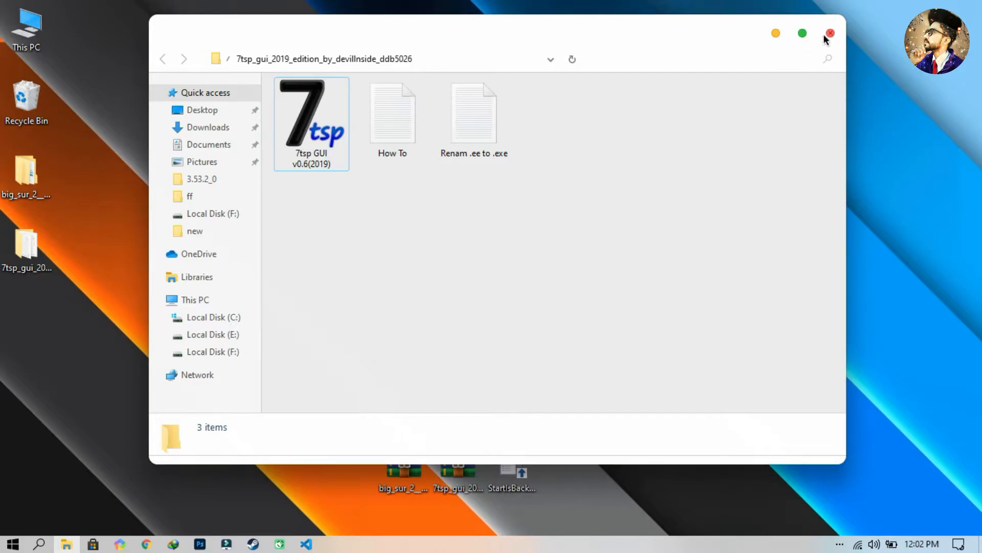
{"action": "left_click", "coordinate": [830, 33]}
In the 7TSP Icon theme folder of Big Sur 2 - Windows Themes, rename the light mode pack to 7tsp Big Sur LightMode.7z and close the folder.
{"action": "double_click", "coordinate": [25, 174]}
{"action": "double_click", "coordinate": [308, 104]}
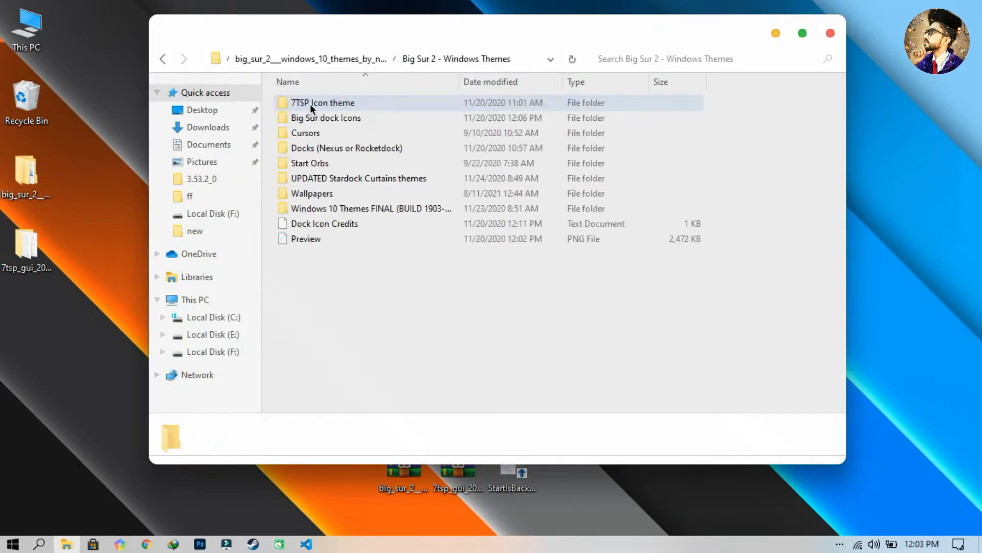
{"action": "double_click", "coordinate": [310, 104]}
{"action": "left_click", "coordinate": [332, 119]}
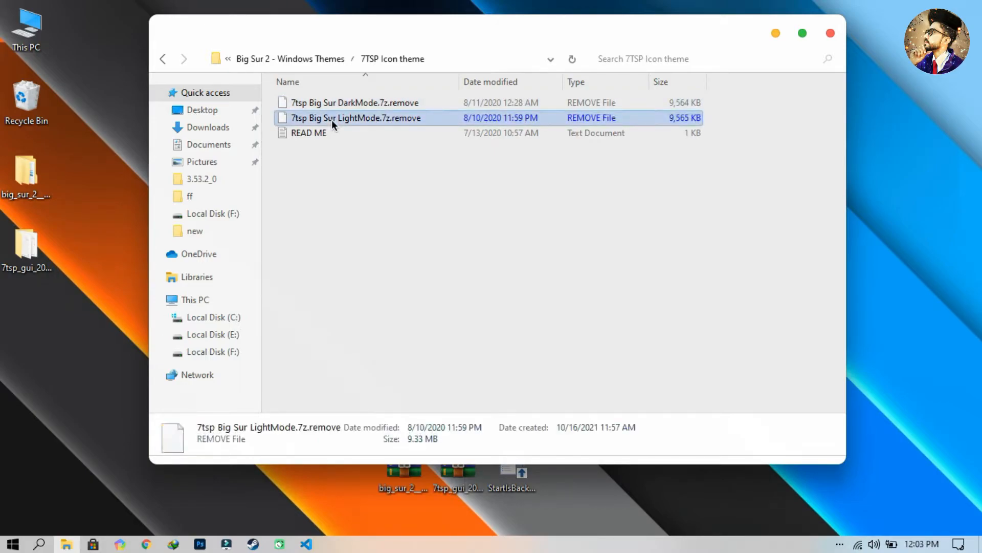
{"action": "right_click", "coordinate": [331, 120]}
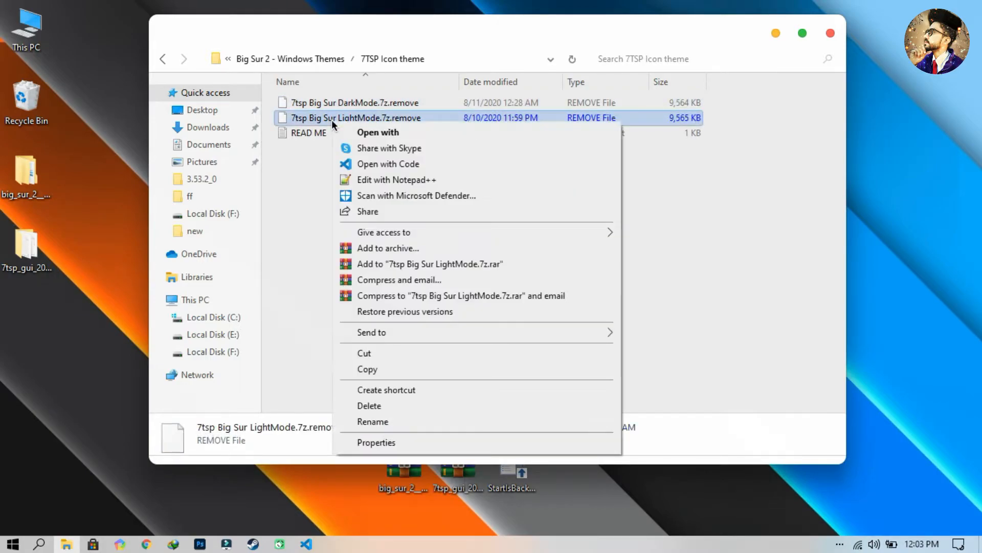
{"action": "left_click", "coordinate": [394, 423]}
{"action": "left_click", "coordinate": [440, 117]}
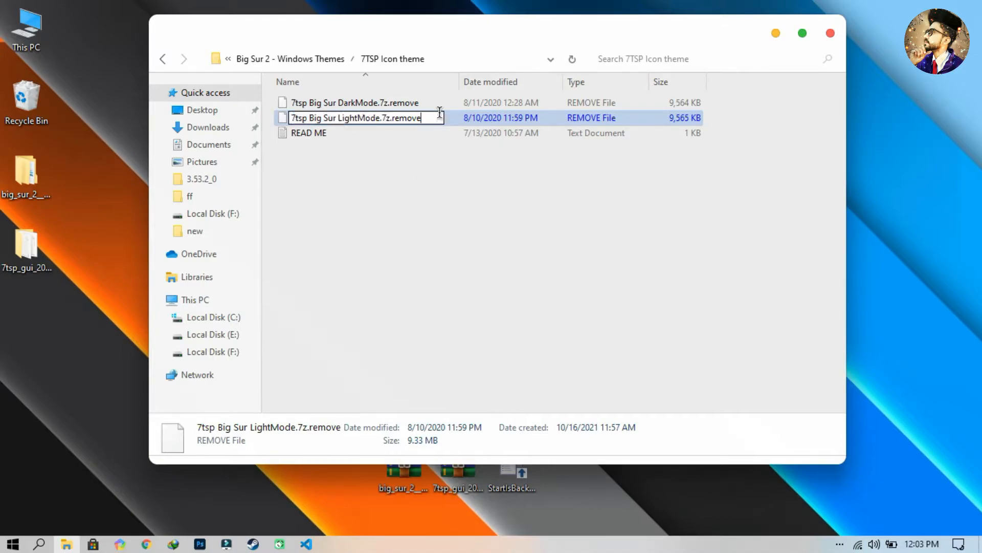
{"action": "key", "text": "BackSpace"}
{"action": "key", "text": "BackSpace"}
{"action": "key", "text": "BackSpace"}
{"action": "key", "text": "BackSpace"}
{"action": "key", "text": "BackSpace"}
{"action": "key", "text": "BackSpace"}
{"action": "key", "text": "BackSpace"}
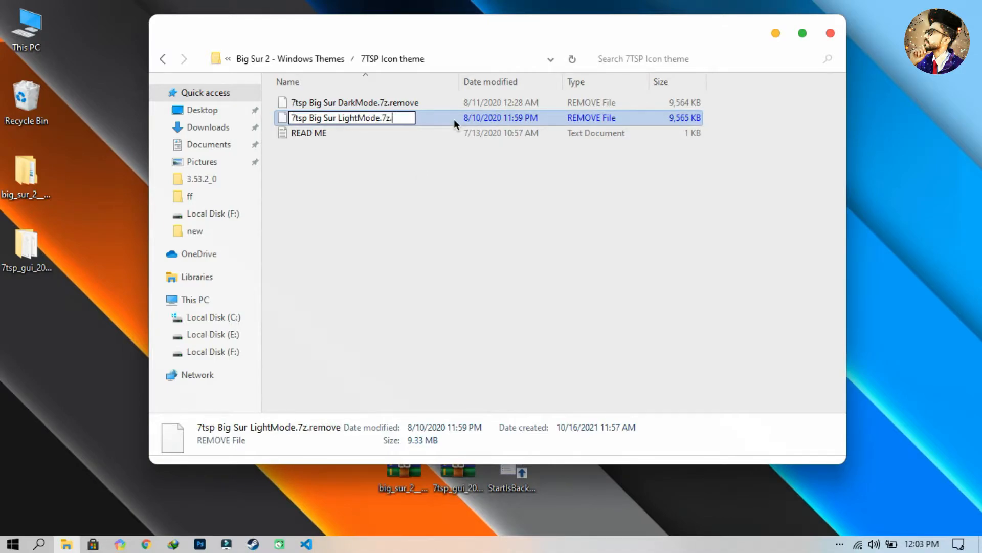
{"action": "left_click", "coordinate": [531, 219]}
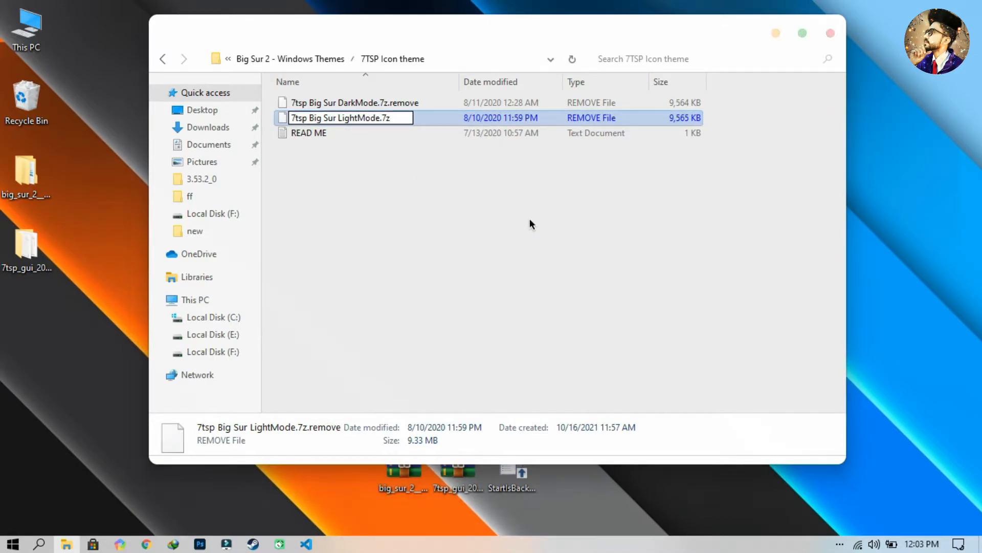
{"action": "left_click", "coordinate": [552, 278]}
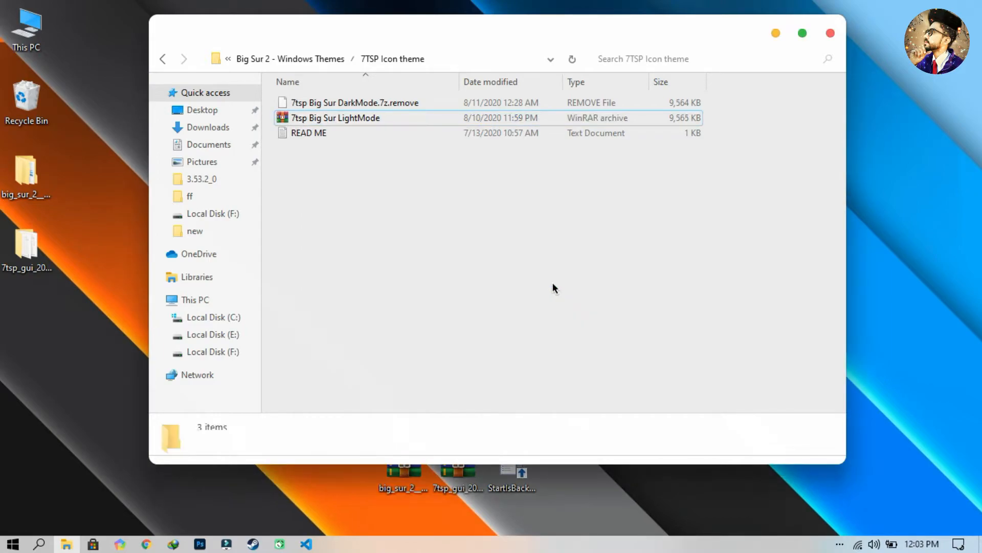
{"action": "left_click", "coordinate": [829, 33]}
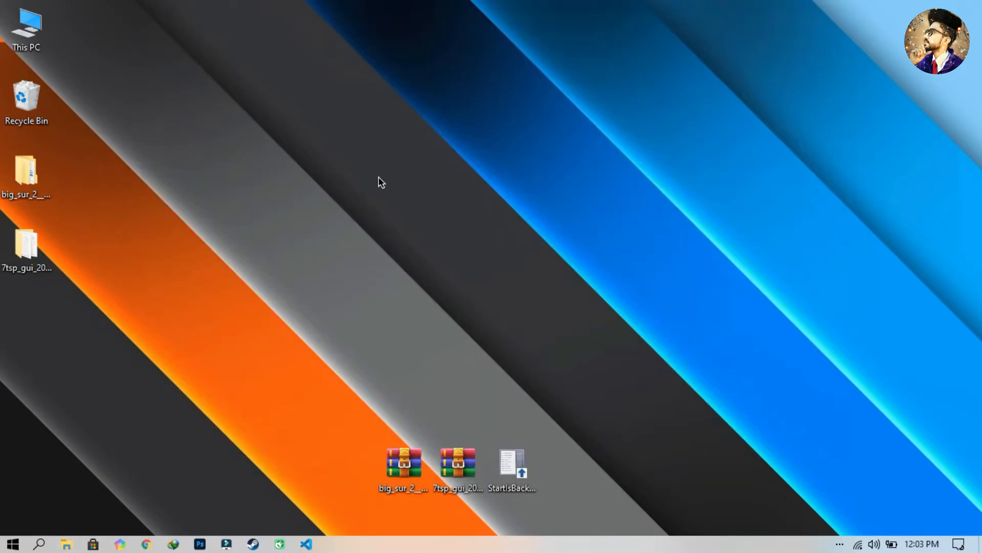
Run 7tsp GUI v0.6(2019) as administrator from its extracted folder and close the folder.
{"action": "double_click", "coordinate": [37, 249]}
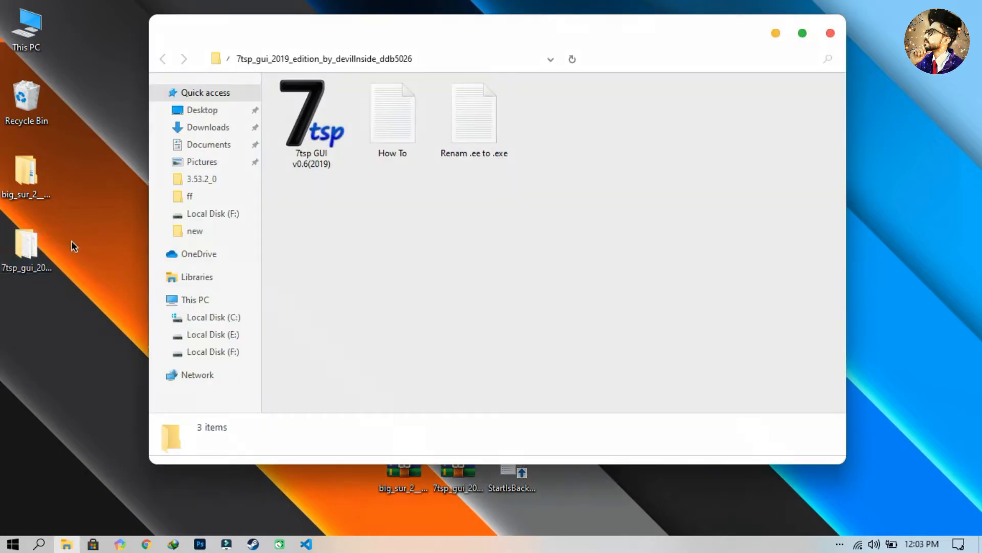
{"action": "left_click", "coordinate": [288, 153]}
{"action": "right_click", "coordinate": [292, 145]}
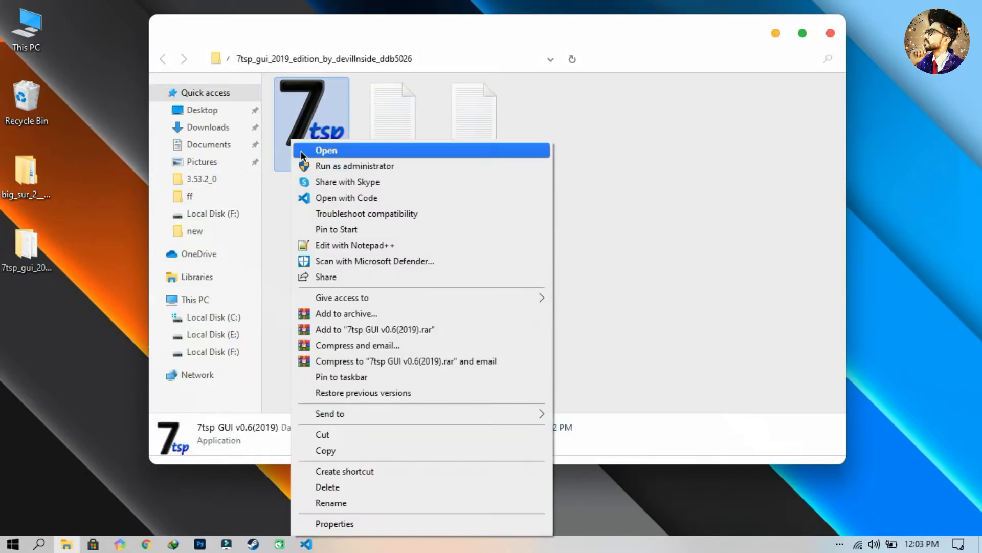
{"action": "left_click", "coordinate": [316, 165]}
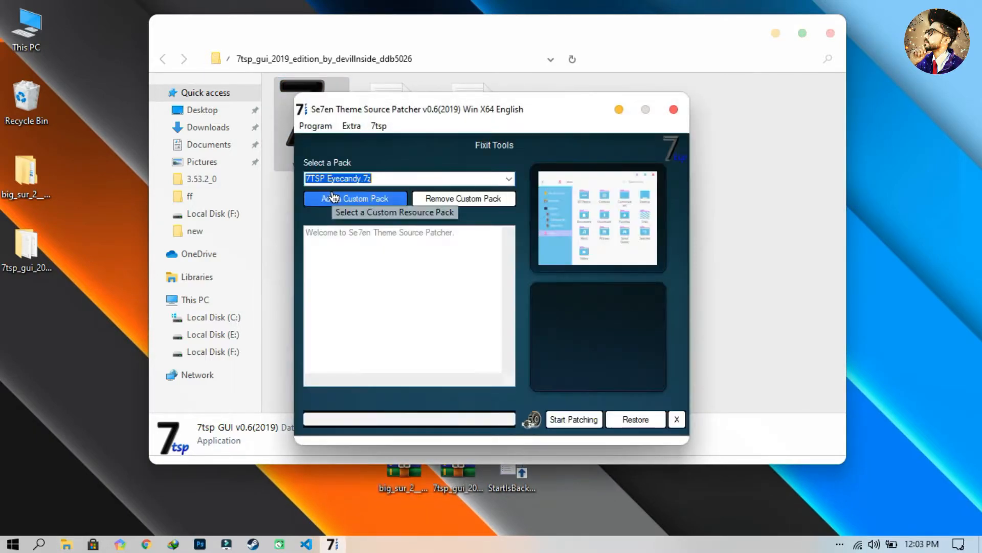
{"action": "left_click", "coordinate": [833, 35]}
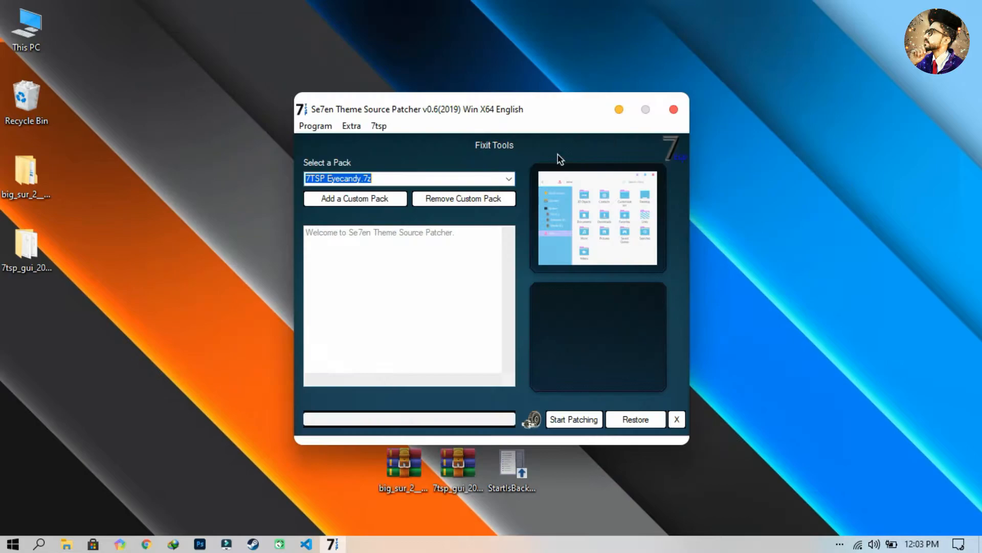
Add 7tsp Big Sur LightMode.7z from the 7TSP Icon theme folder as a custom pack.
{"action": "left_click", "coordinate": [370, 203]}
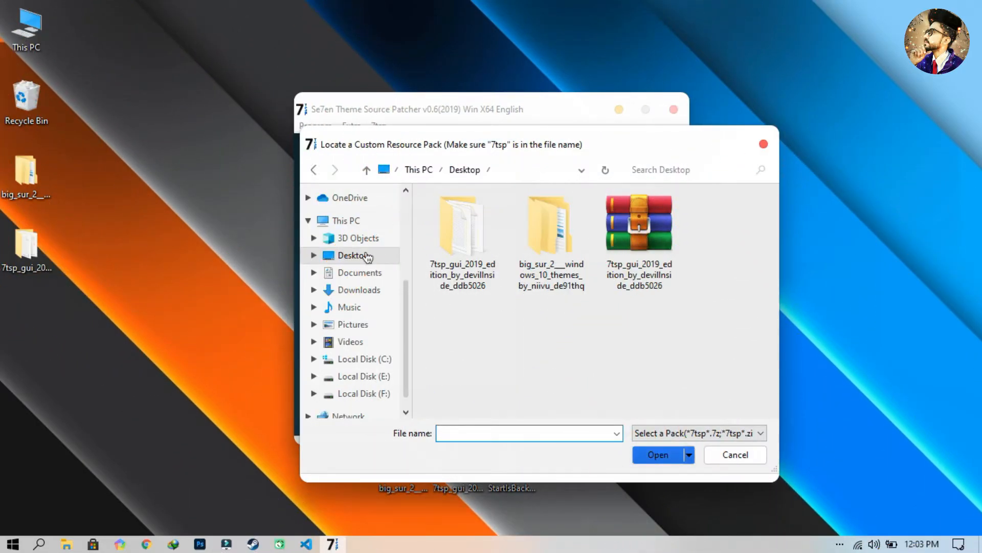
{"action": "double_click", "coordinate": [530, 271]}
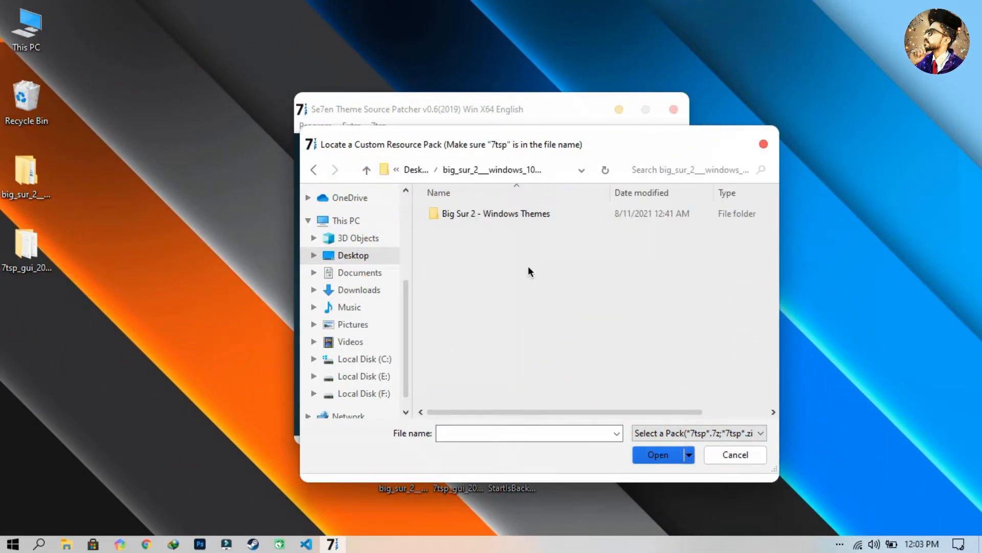
{"action": "double_click", "coordinate": [495, 214]}
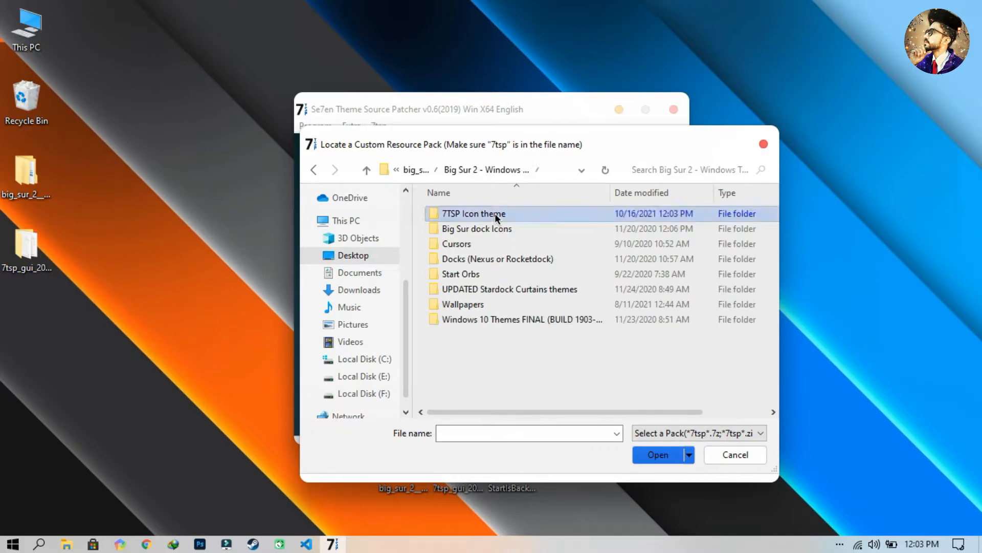
{"action": "double_click", "coordinate": [495, 213]}
{"action": "left_click", "coordinate": [493, 213]}
{"action": "left_click", "coordinate": [671, 454]}
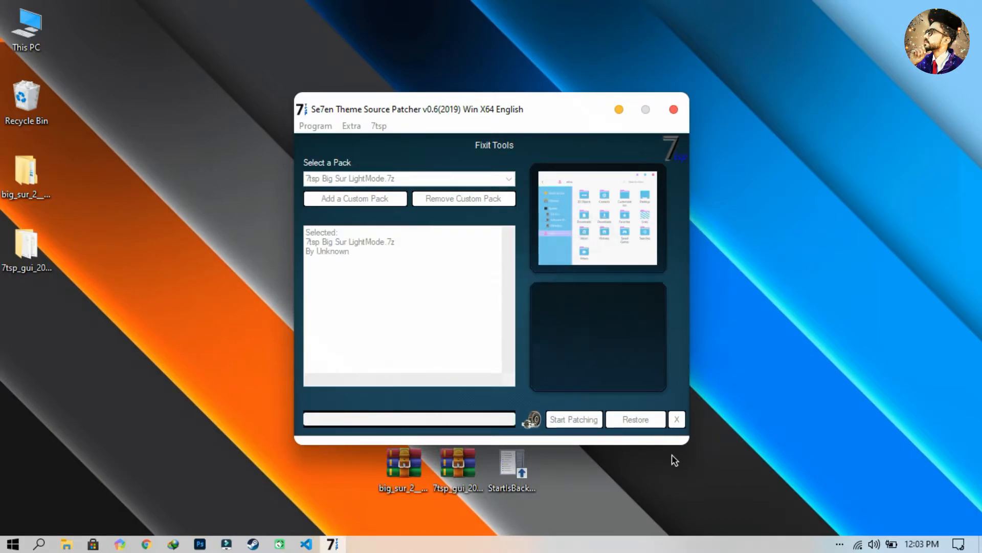
Patch the system with the selected Big Sur LightMode icon pack and open This PC to check the new icons.
{"action": "left_click", "coordinate": [594, 420]}
{"action": "left_click", "coordinate": [506, 344]}
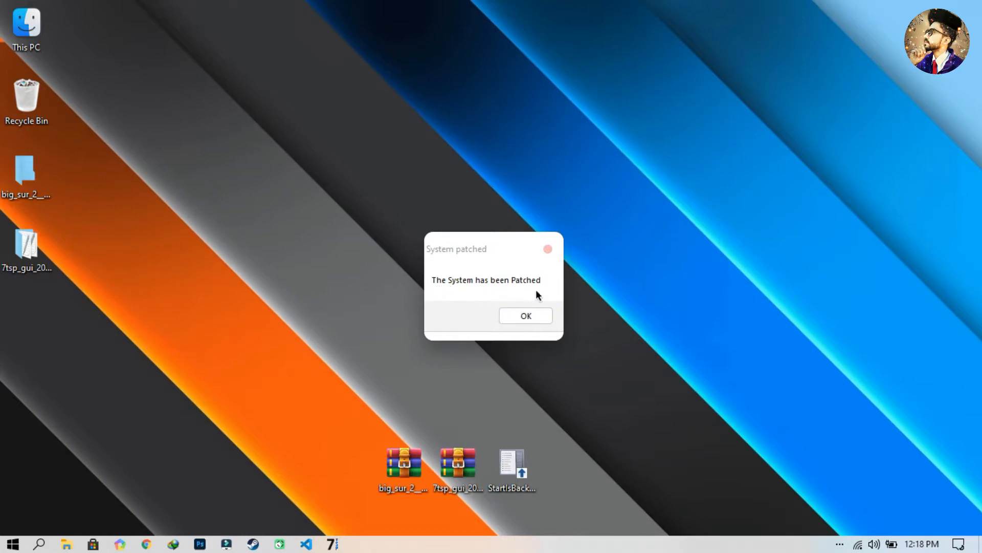
{"action": "left_click", "coordinate": [527, 316]}
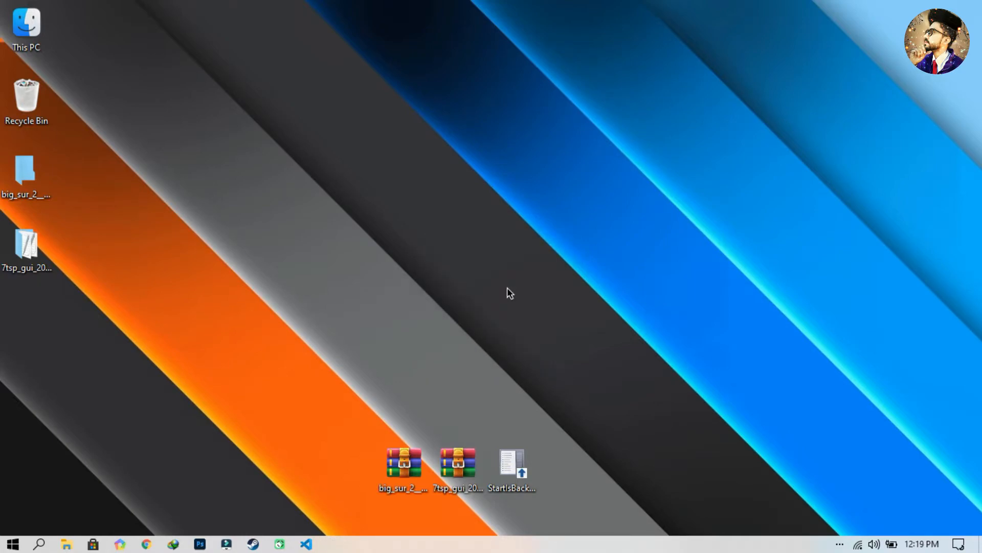
{"action": "double_click", "coordinate": [26, 52]}
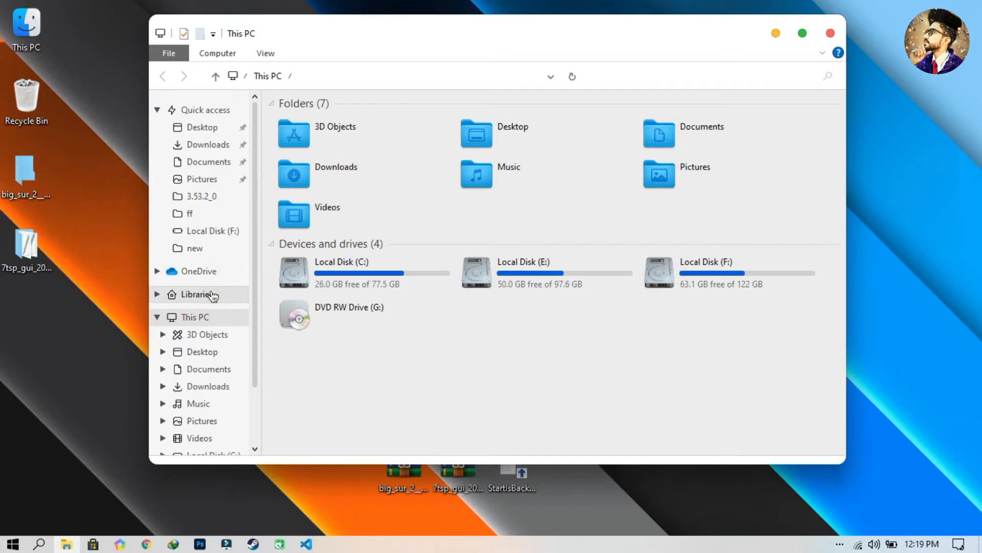
Examine the new icons in Libraries and down the rest of the navigation list, and close the window.
{"action": "left_click", "coordinate": [196, 295]}
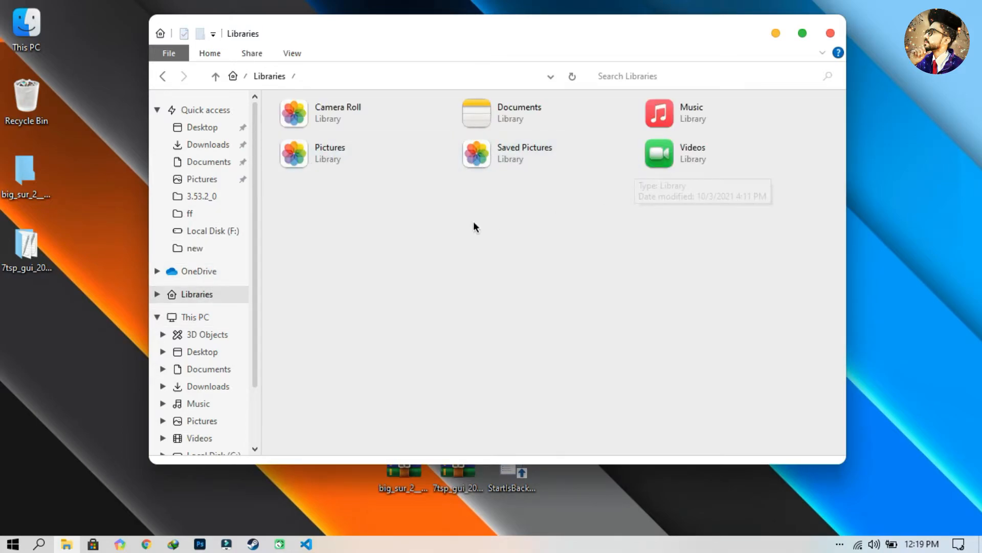
{"action": "scroll", "coordinate": [199, 353], "scroll_direction": "down", "scroll_amount": 3}
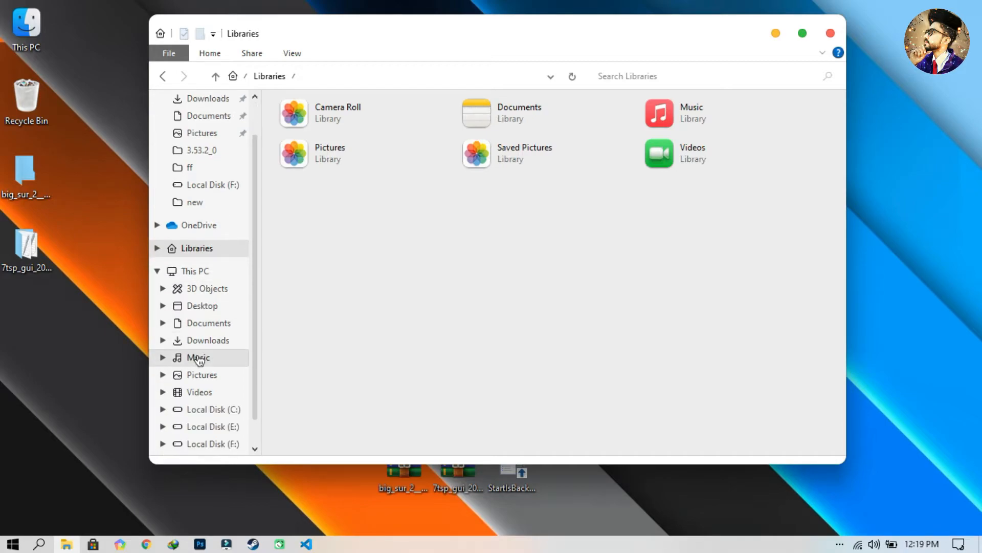
{"action": "scroll", "coordinate": [199, 370], "scroll_direction": "down", "scroll_amount": 1}
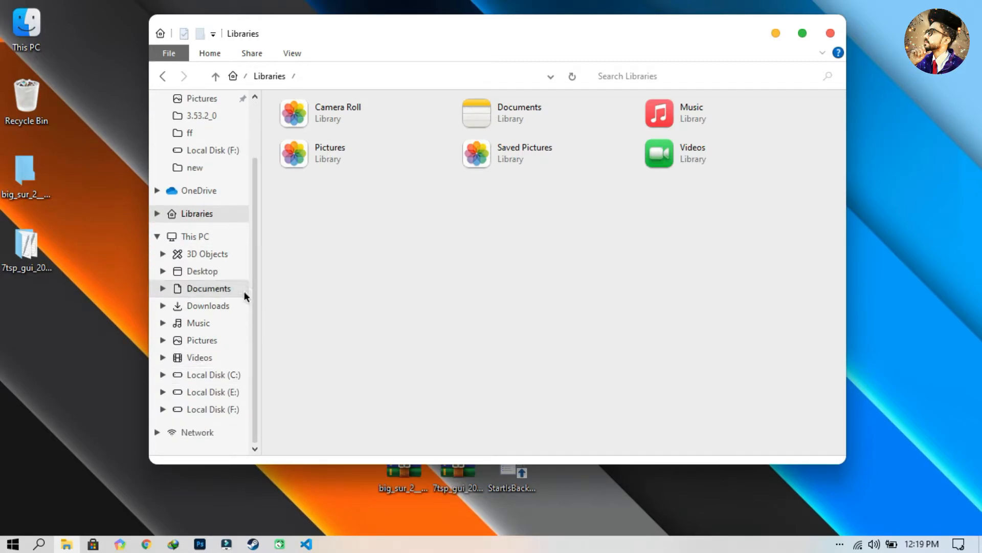
{"action": "left_click", "coordinate": [831, 33]}
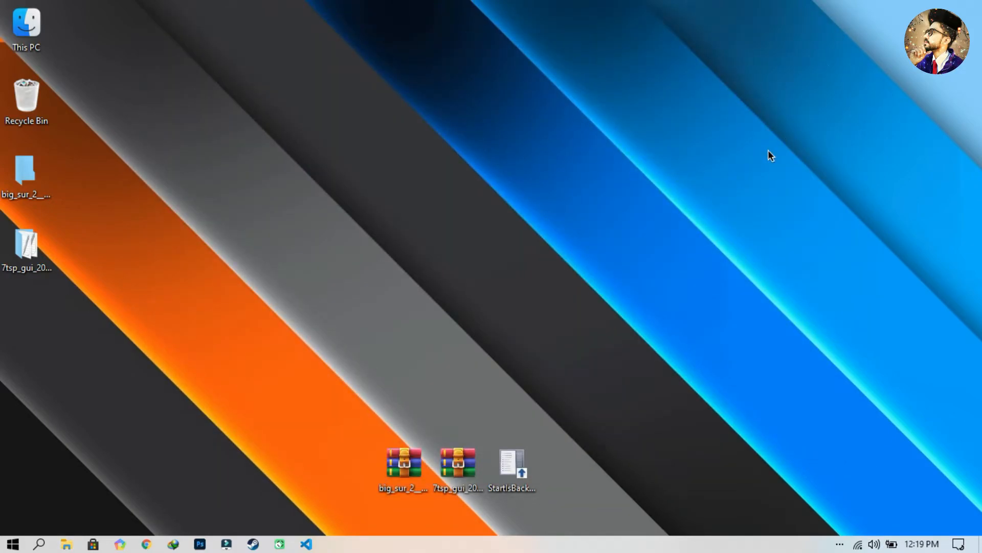
Run the StartIsBackPlusPlus_setup installer as administrator and install it for everyone in C:\Program Files (x86)\StartIsBack.
{"action": "right_click", "coordinate": [526, 450]}
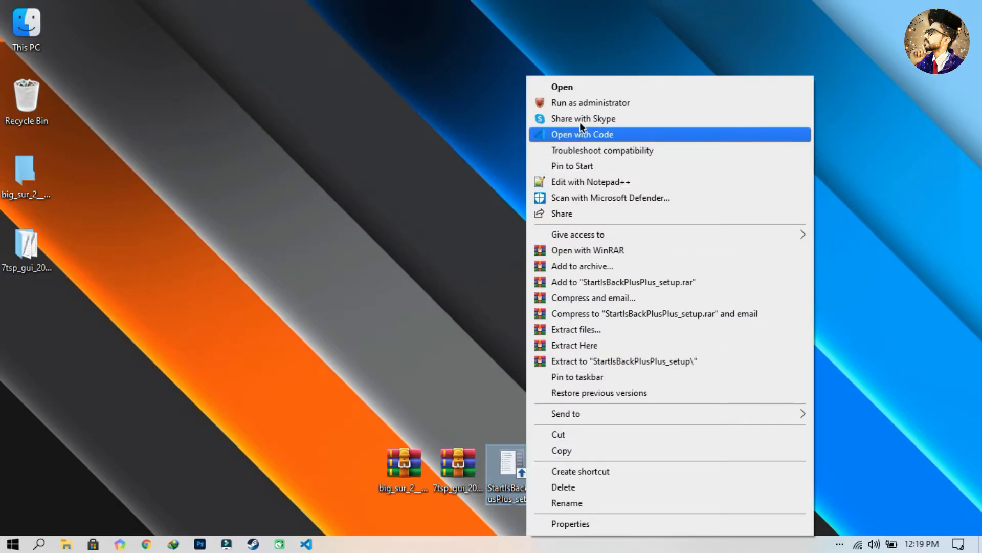
{"action": "left_click", "coordinate": [579, 103]}
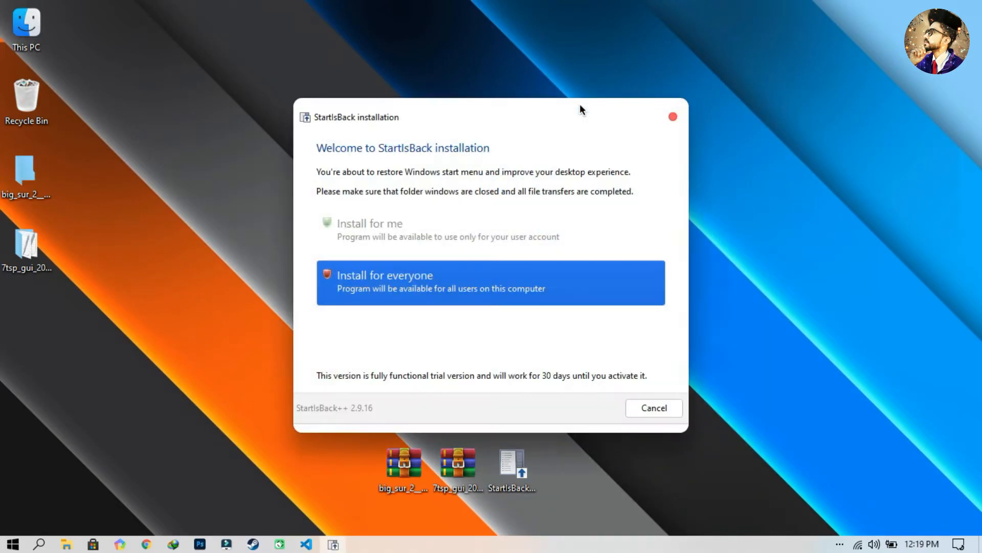
{"action": "left_click", "coordinate": [533, 275]}
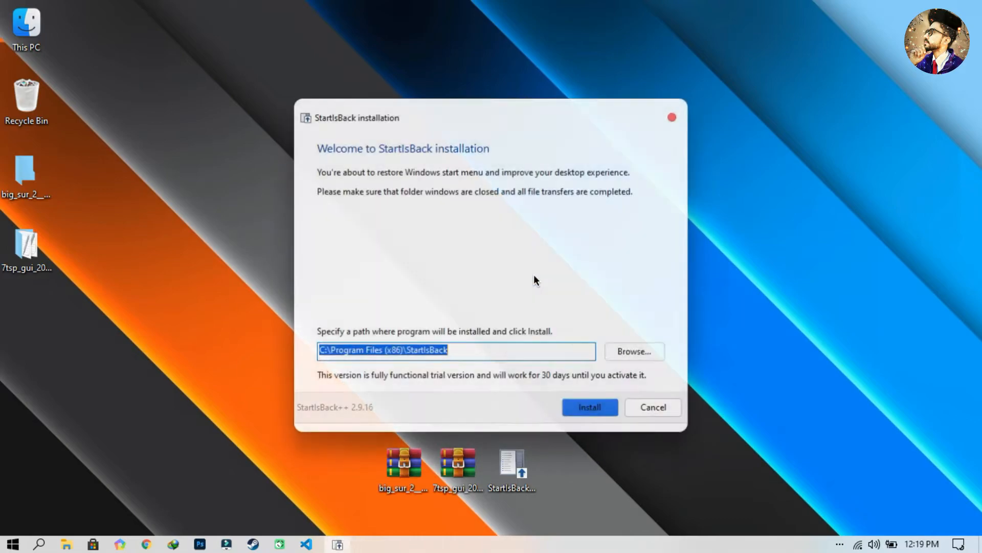
{"action": "left_click", "coordinate": [585, 406]}
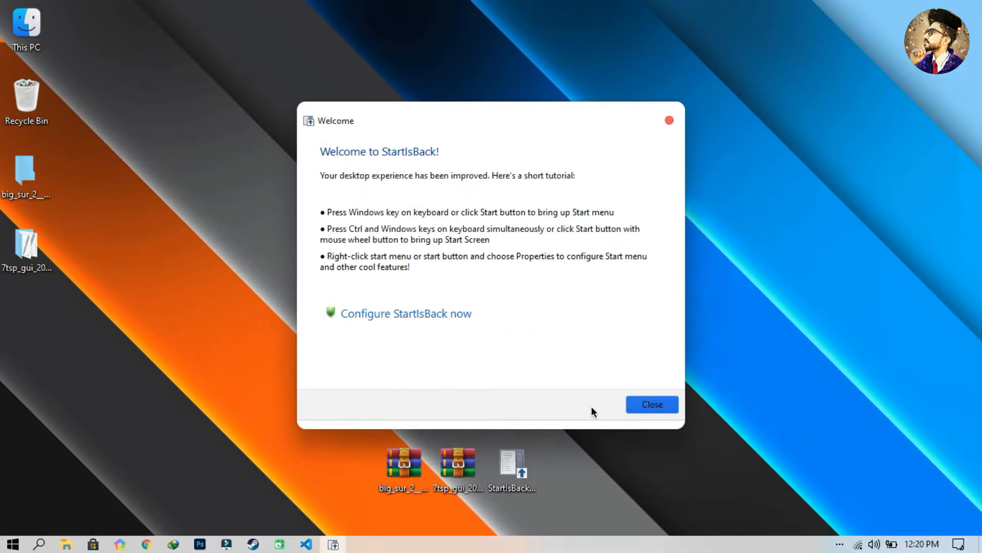
Configure StartIsBack by adding the two Apple start button images from the Start Orbs folder of Big Sur 2 - Windows Themes.
{"action": "left_click", "coordinate": [556, 321]}
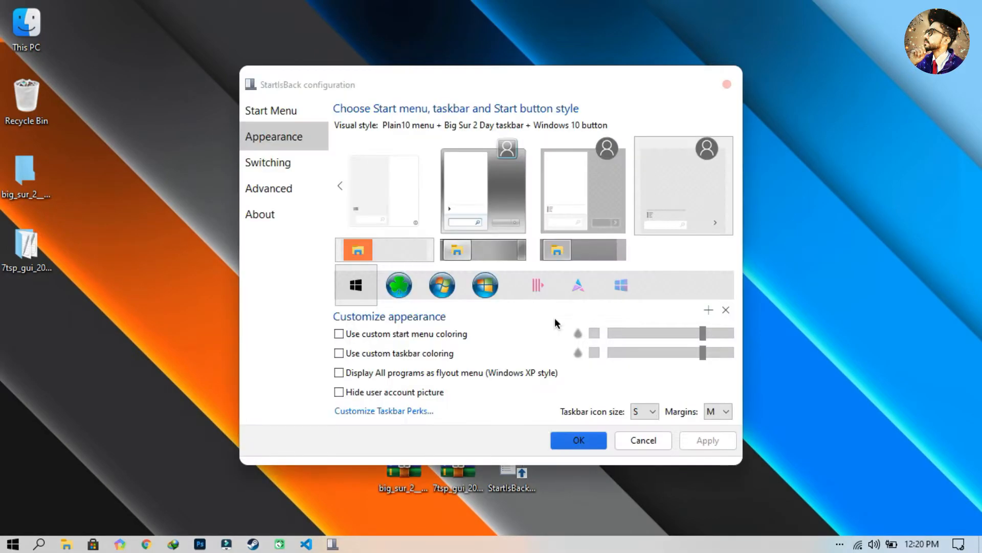
{"action": "left_click", "coordinate": [709, 310]}
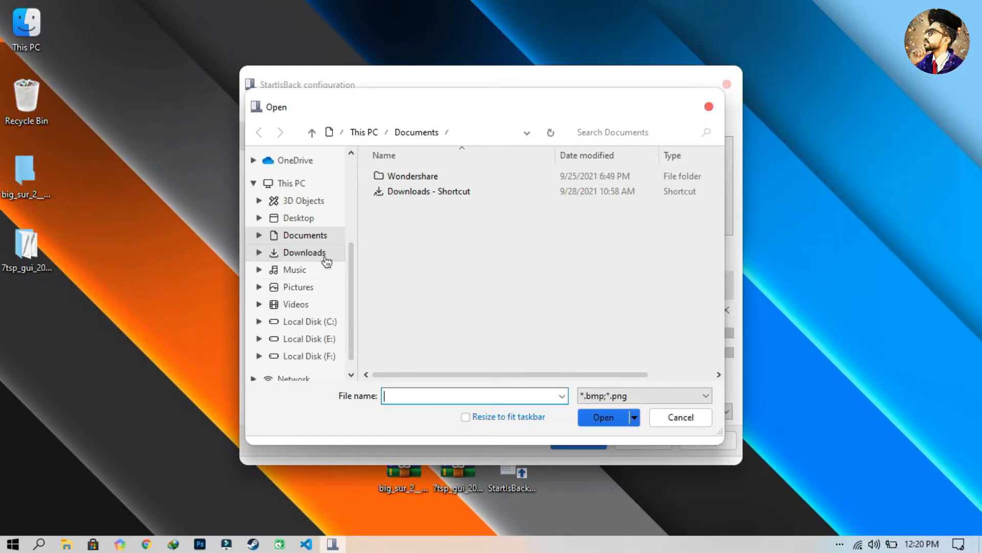
{"action": "scroll", "coordinate": [327, 261], "scroll_direction": "up", "scroll_amount": 1}
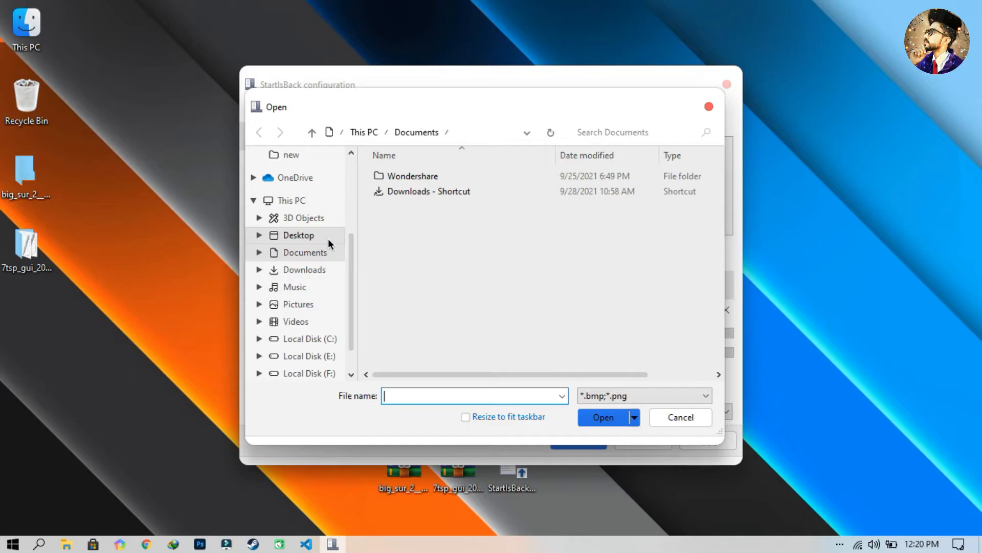
{"action": "left_click", "coordinate": [328, 238]}
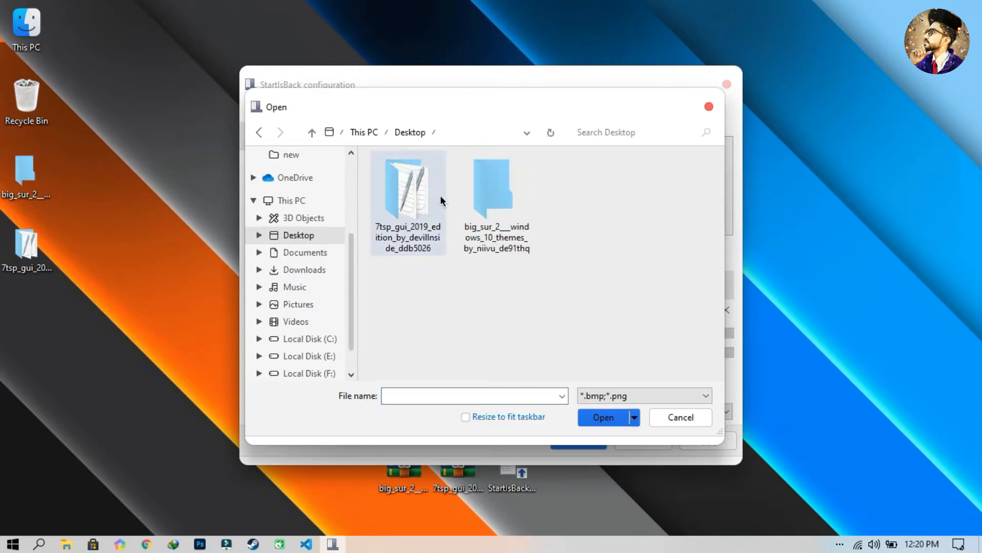
{"action": "double_click", "coordinate": [460, 193]}
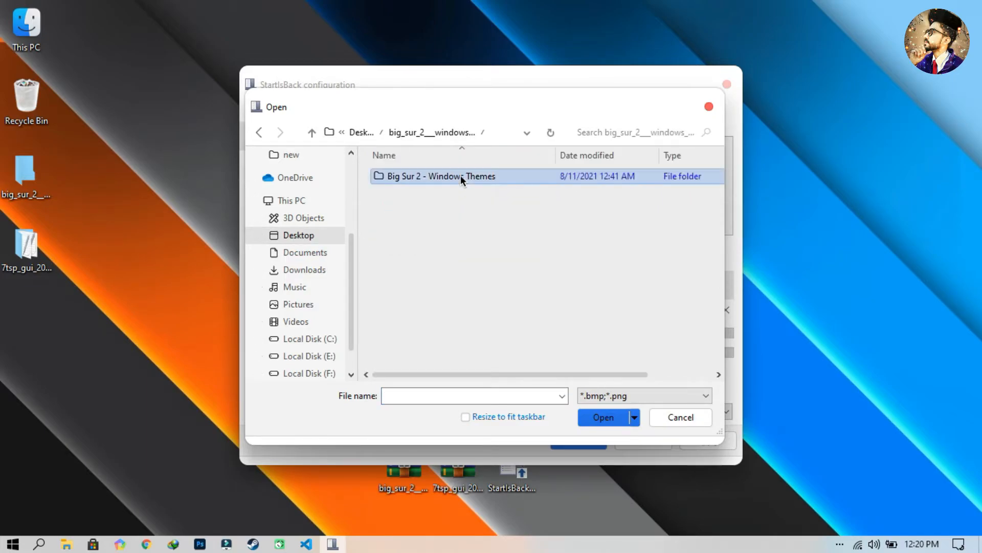
{"action": "double_click", "coordinate": [460, 176]}
{"action": "double_click", "coordinate": [443, 231]}
{"action": "left_click_drag", "start_coordinate": [551, 231], "coordinate": [397, 205]}
{"action": "left_click", "coordinate": [609, 417]}
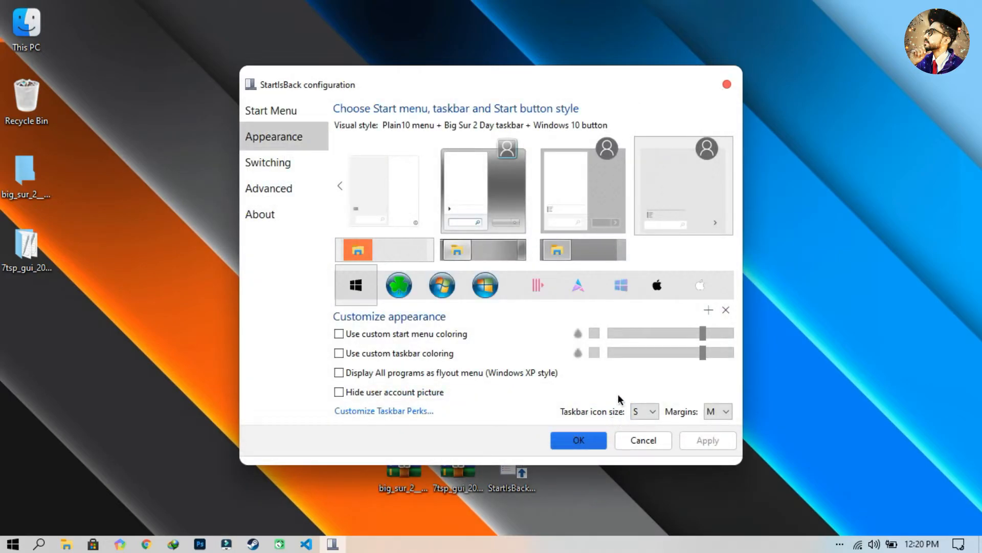
Apply the apple dark.png start button and close the StartIsBack configuration.
{"action": "left_click", "coordinate": [656, 287]}
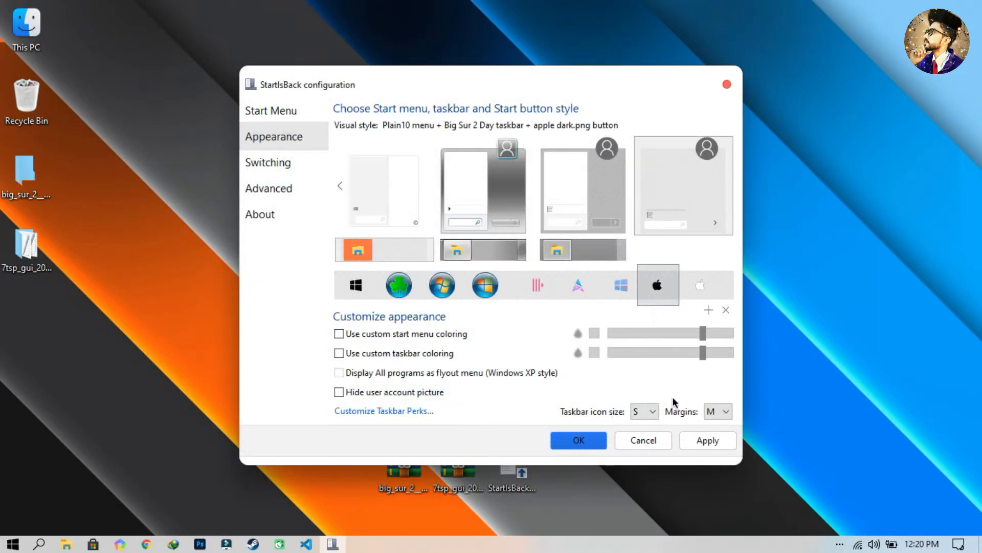
{"action": "left_click", "coordinate": [705, 441]}
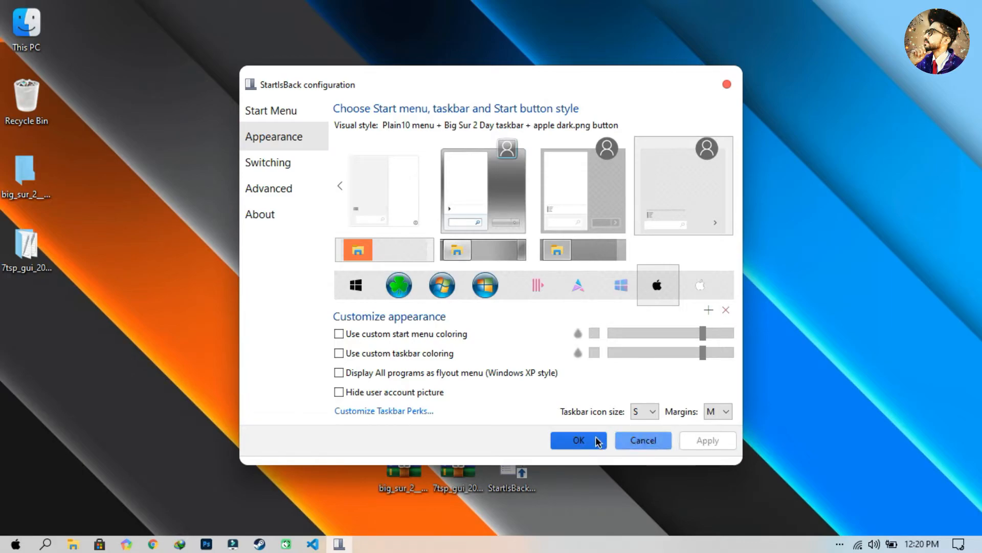
{"action": "left_click", "coordinate": [596, 440]}
Set the taskbar location on screen to Top in the taskbar settings.
{"action": "right_click", "coordinate": [647, 549]}
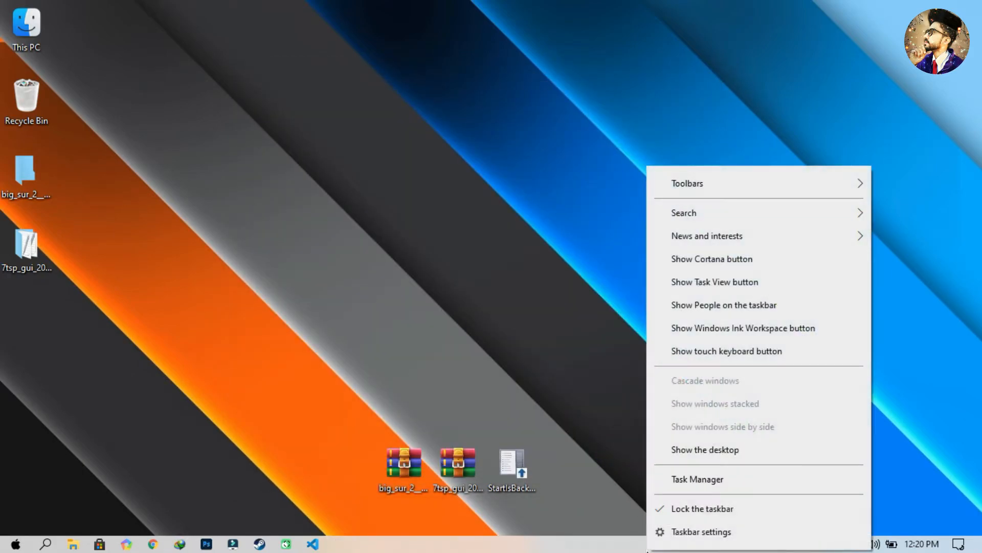
{"action": "left_click", "coordinate": [661, 530]}
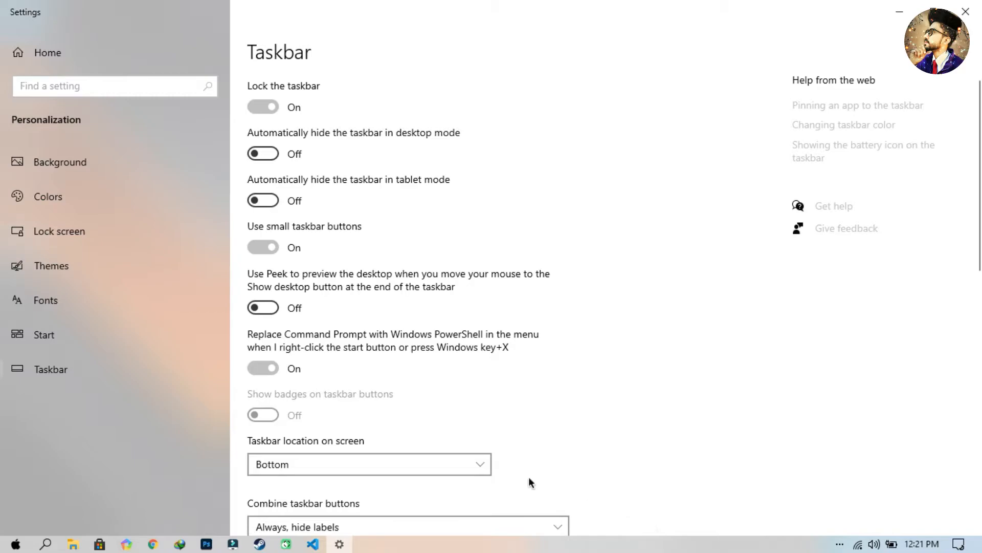
{"action": "left_click", "coordinate": [146, 377]}
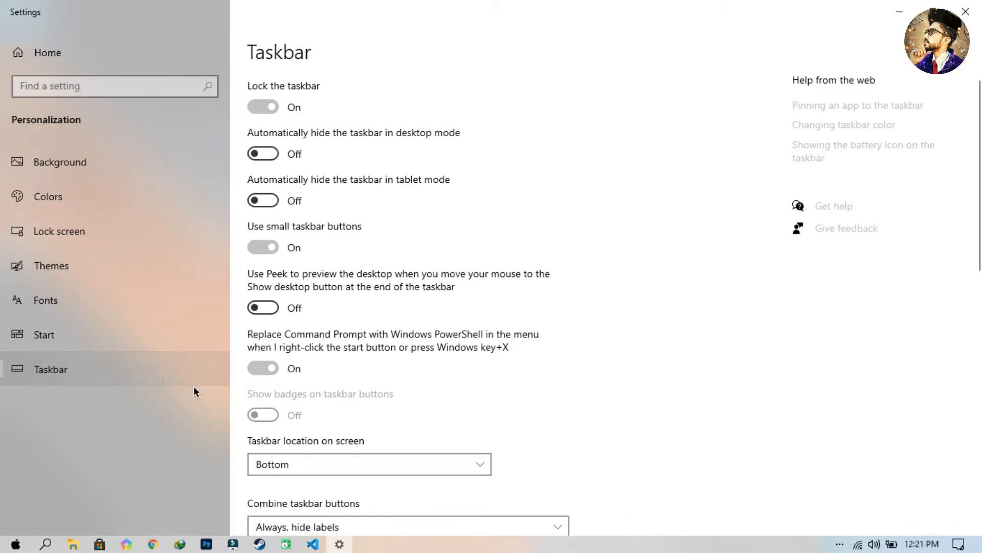
{"action": "left_click", "coordinate": [332, 462]}
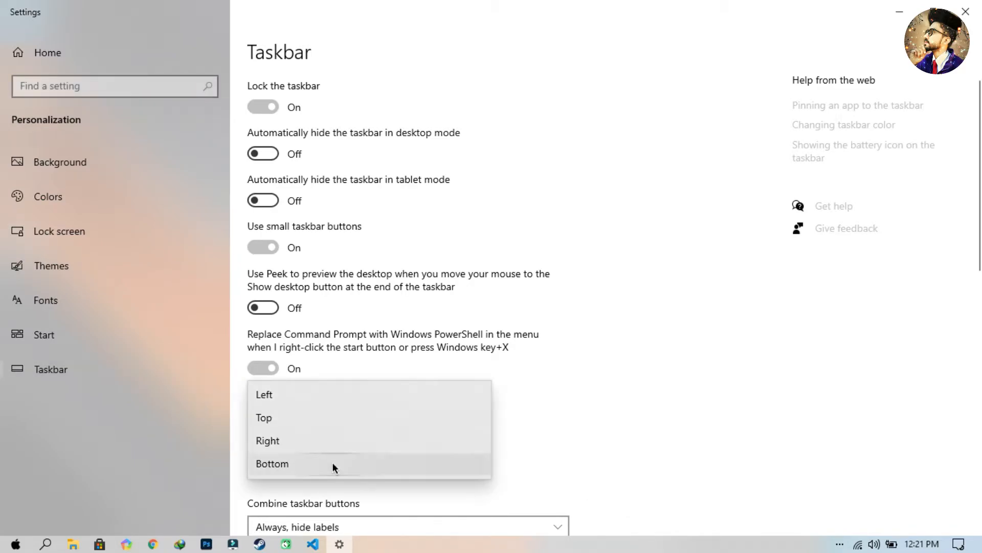
{"action": "left_click", "coordinate": [323, 428]}
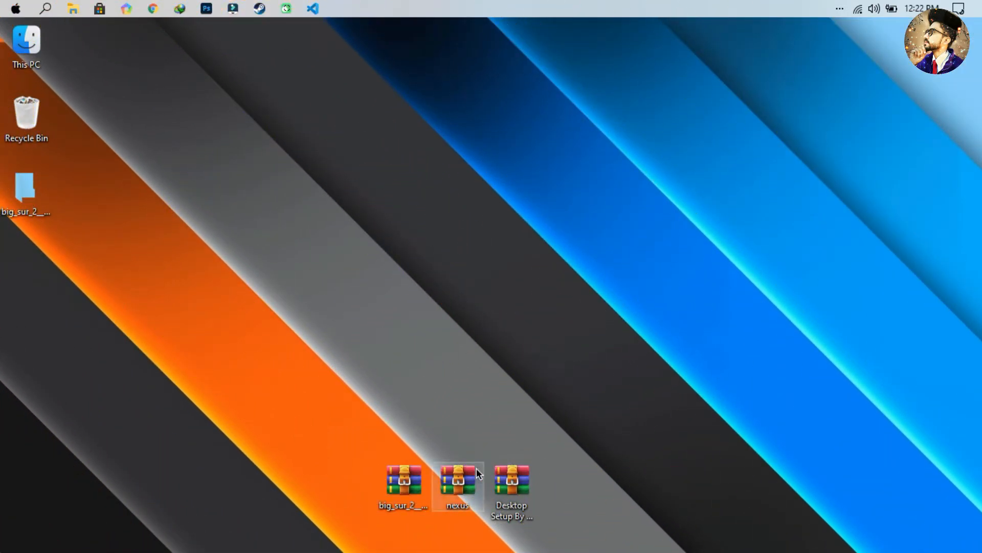
Extract the nexus archive into a nexus folder on the desktop.
{"action": "right_click", "coordinate": [462, 482]}
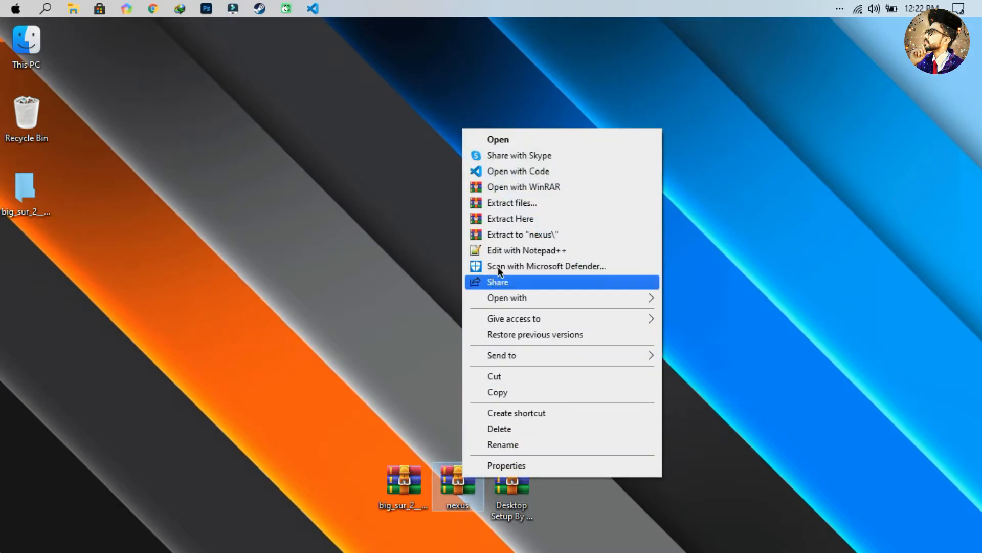
{"action": "left_click", "coordinate": [514, 205]}
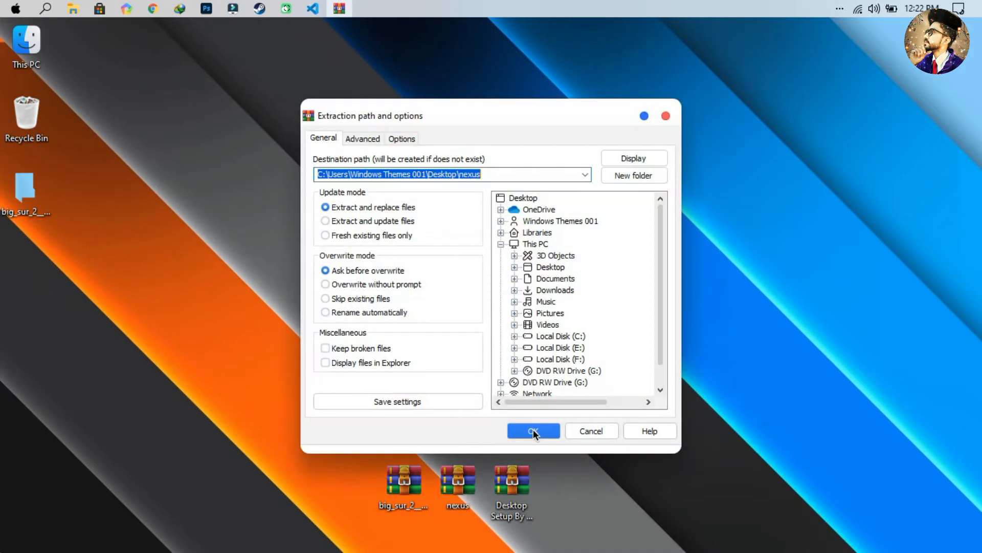
{"action": "left_click", "coordinate": [533, 431]}
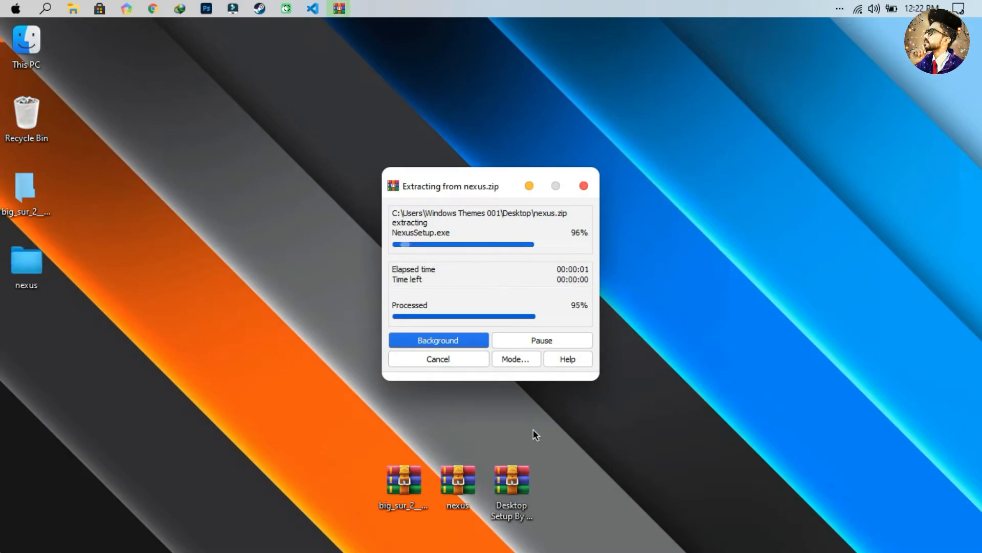
Run NexusSetup from the extracted nexus folder as administrator and choose English as the setup language.
{"action": "double_click", "coordinate": [20, 255]}
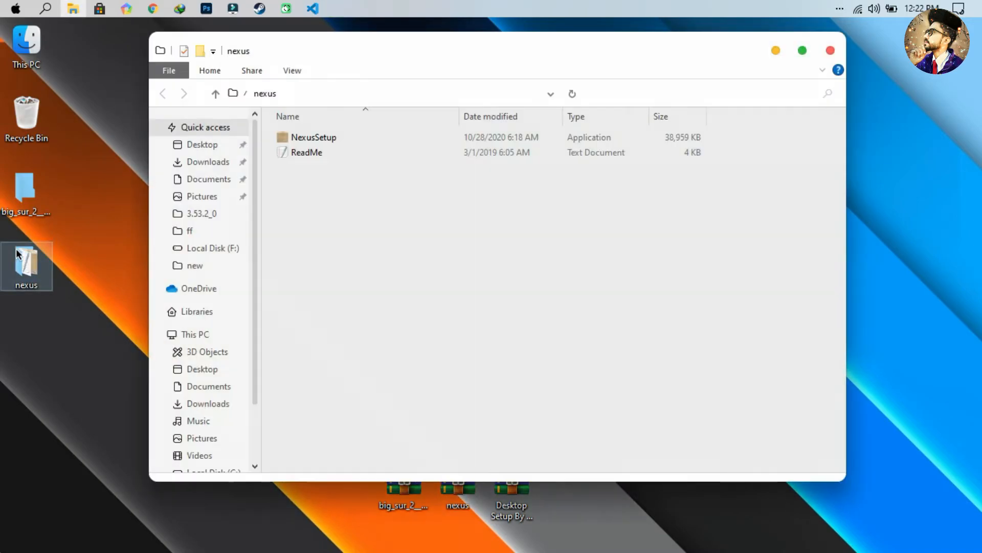
{"action": "left_click", "coordinate": [299, 137]}
{"action": "right_click", "coordinate": [300, 136]}
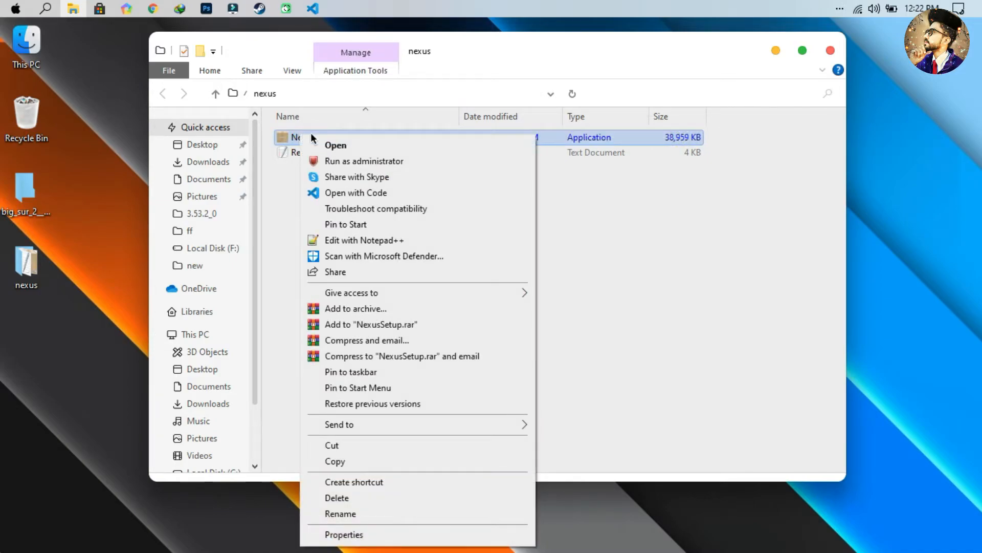
{"action": "left_click", "coordinate": [348, 159]}
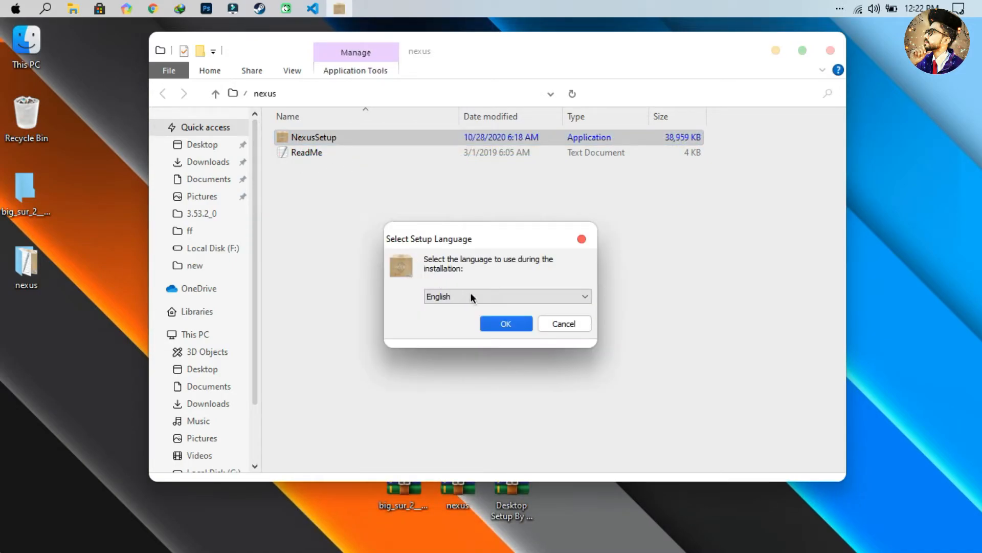
{"action": "left_click", "coordinate": [505, 322]}
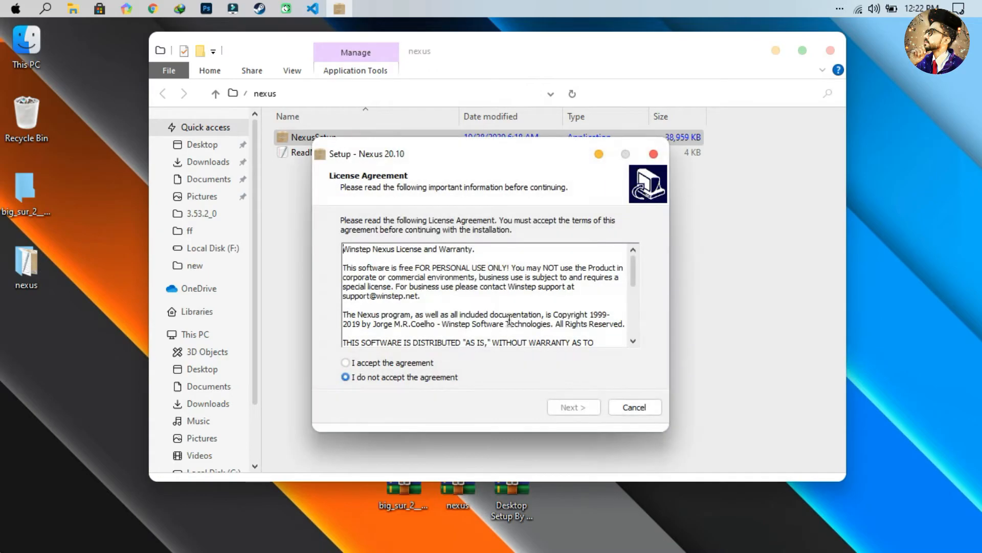
Accept the license agreement, install Nexus with the default options, finish setup without launching it, and close the nexus folder.
{"action": "left_click", "coordinate": [351, 362]}
{"action": "left_click", "coordinate": [557, 407]}
{"action": "left_click", "coordinate": [558, 407]}
{"action": "left_click", "coordinate": [559, 407]}
{"action": "left_click", "coordinate": [560, 404]}
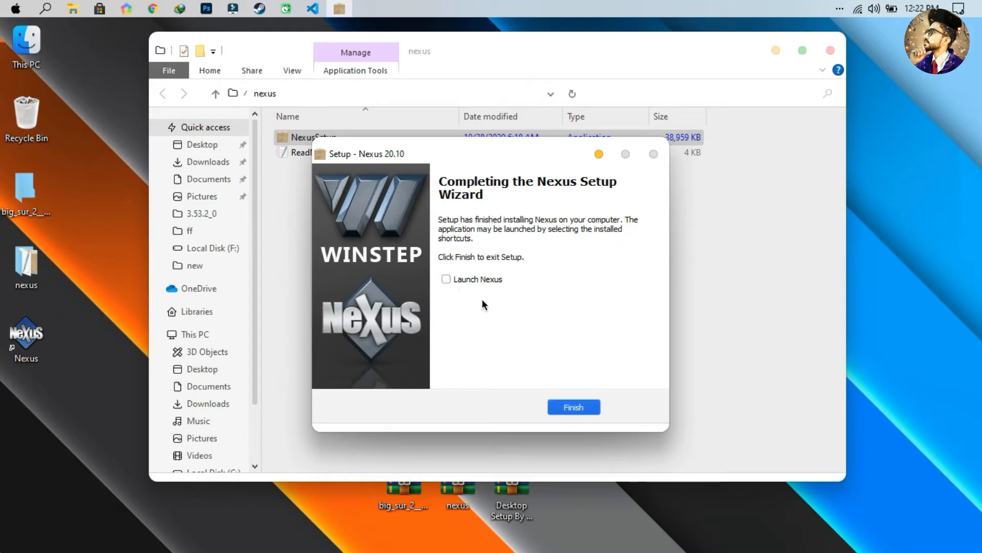
{"action": "left_click", "coordinate": [582, 405]}
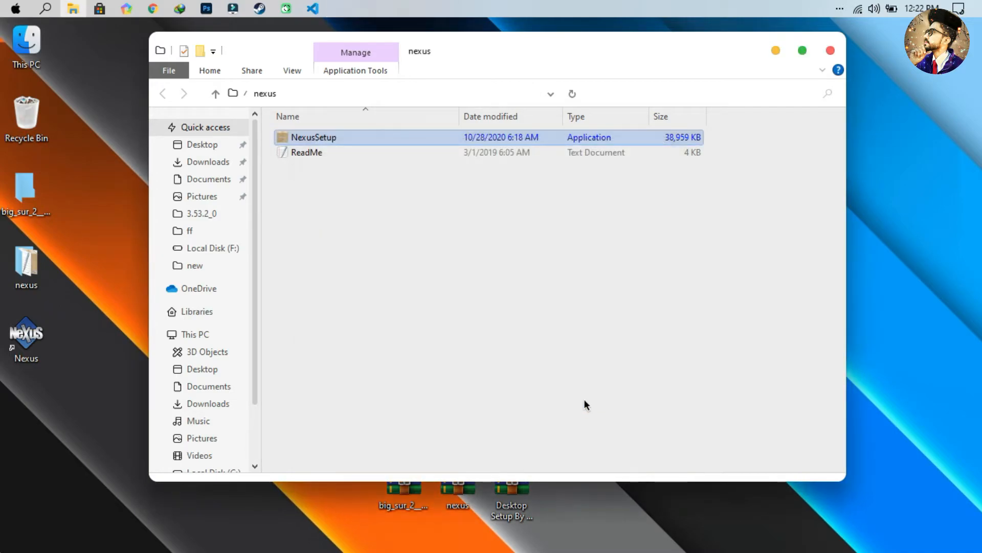
{"action": "left_click", "coordinate": [830, 57]}
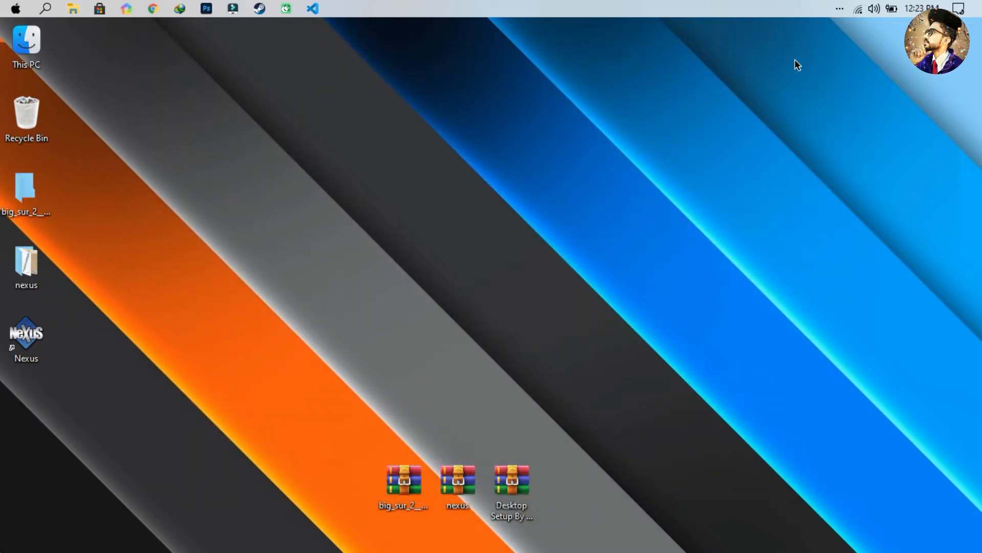
Move the Big Sur dock Icons folder from the extracted Big Sur 2 - Windows Themes folder to the root of Local Disk (C:).
{"action": "double_click", "coordinate": [44, 196]}
{"action": "double_click", "coordinate": [297, 134]}
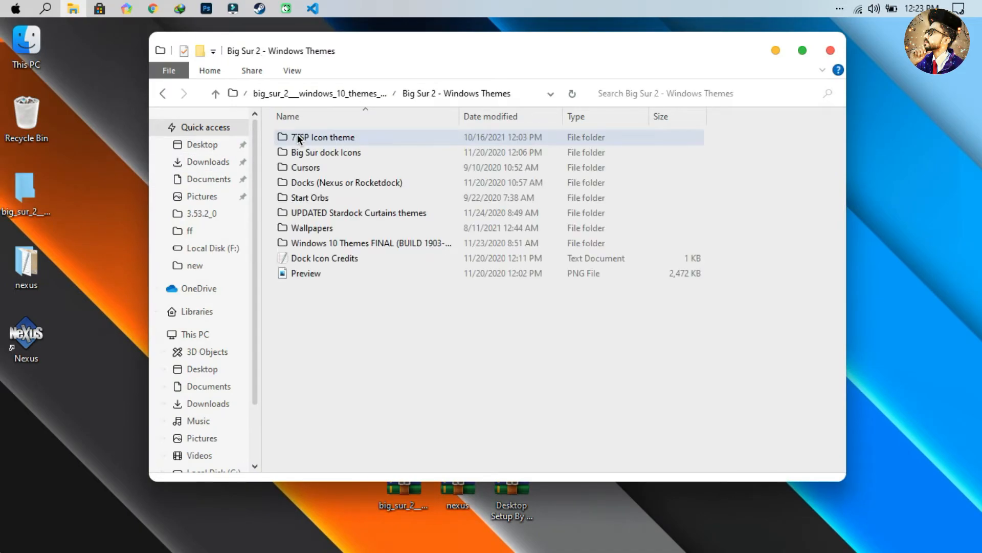
{"action": "right_click", "coordinate": [311, 155]}
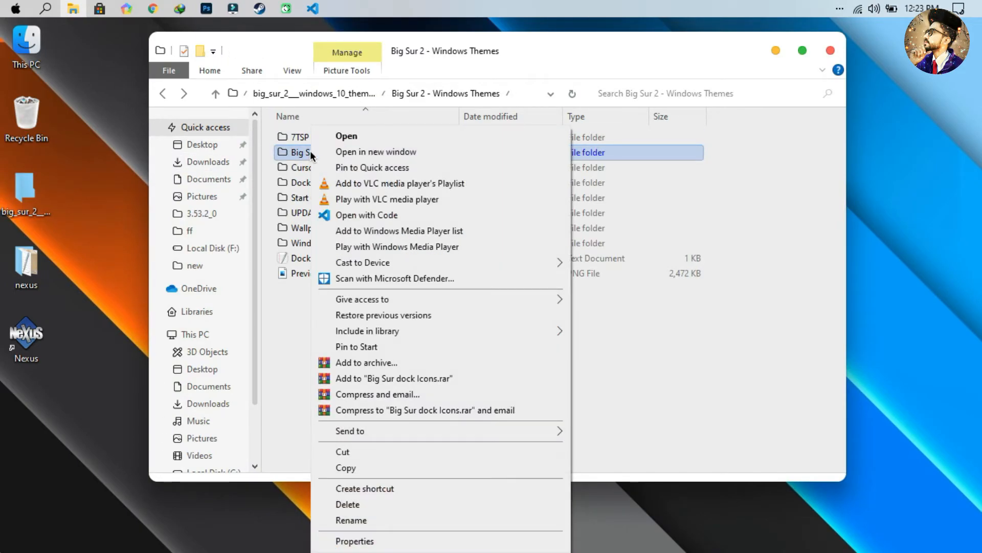
{"action": "left_click", "coordinate": [360, 453]}
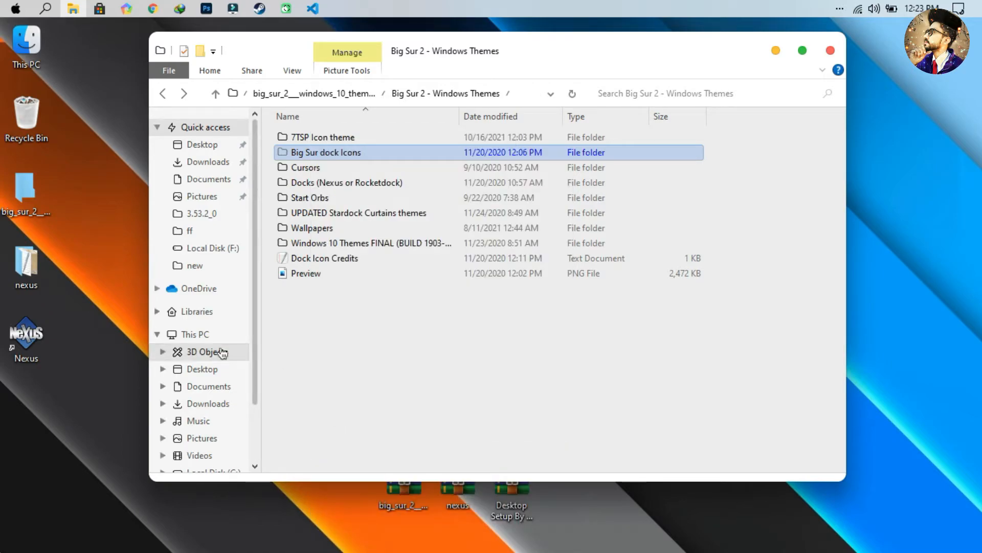
{"action": "left_click", "coordinate": [205, 336]}
{"action": "double_click", "coordinate": [361, 286]}
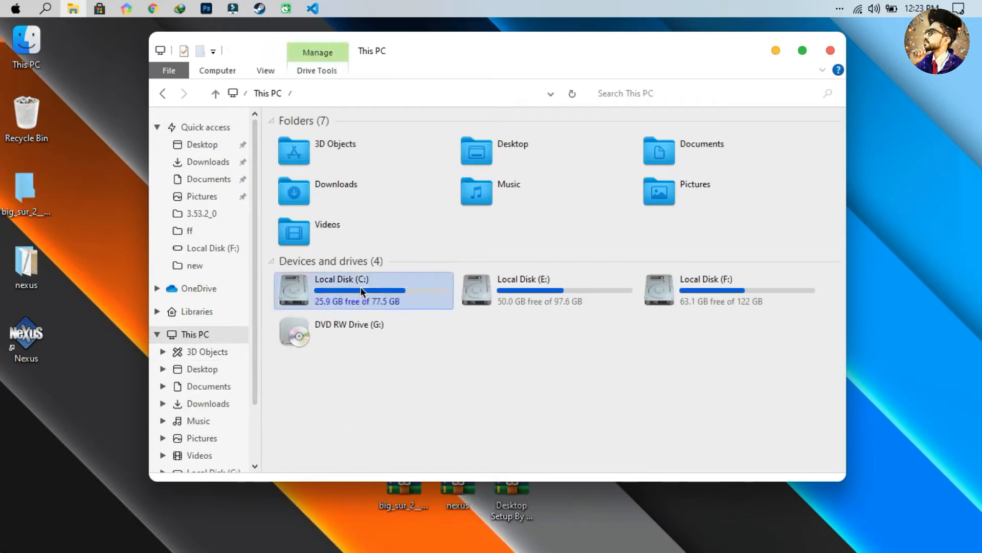
{"action": "right_click", "coordinate": [422, 277]}
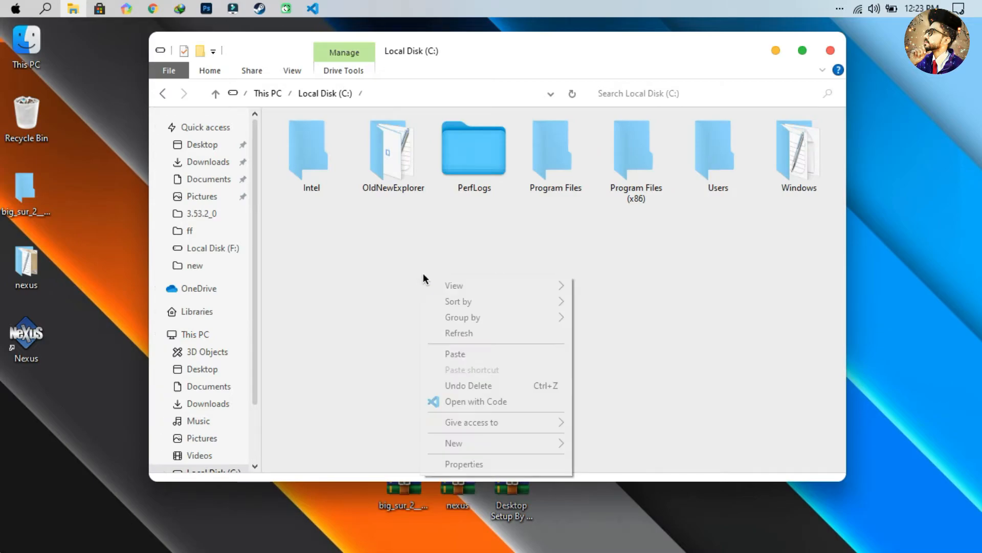
{"action": "left_click", "coordinate": [454, 355]}
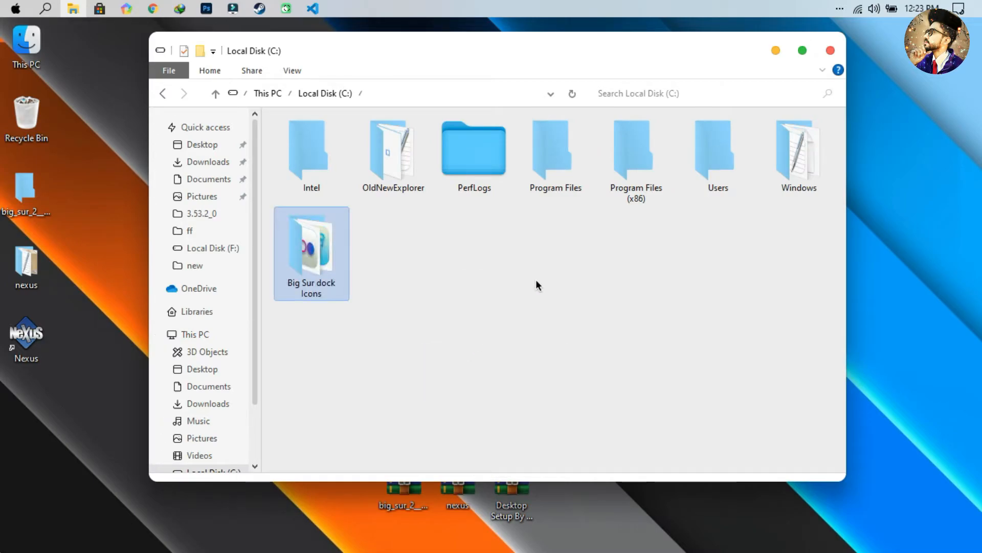
{"action": "left_click", "coordinate": [829, 52]}
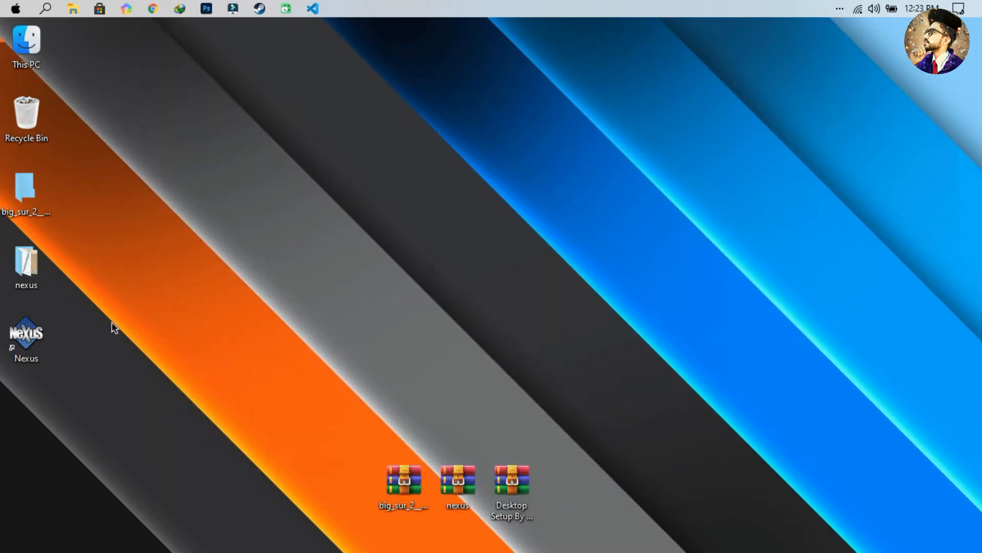
Launch the Nexus dock from the desktop.
{"action": "double_click", "coordinate": [42, 339]}
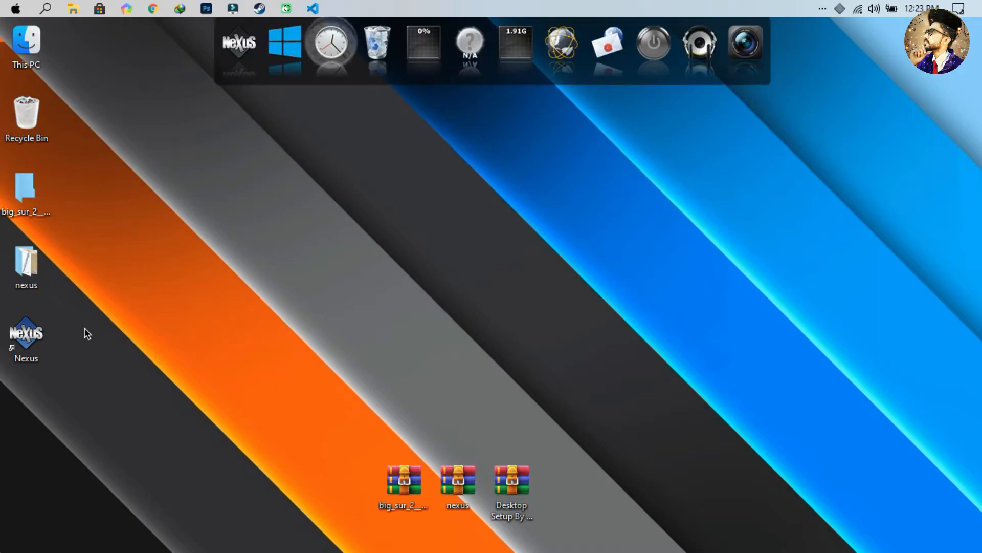
Extract the Desktop Setup By Windows Themes 001 archive into its own desktop folder and move the three archives higher on the desktop.
{"action": "right_click", "coordinate": [497, 473]}
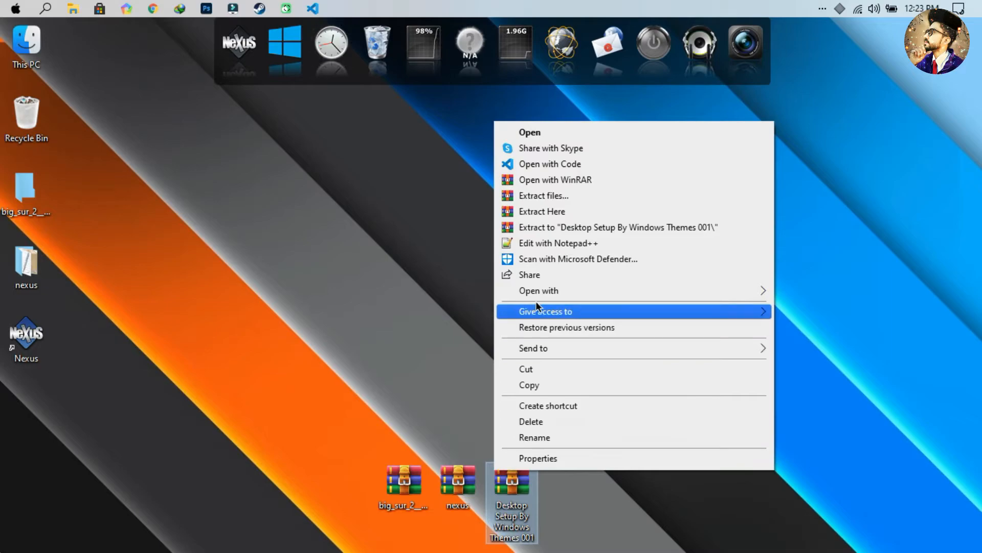
{"action": "left_click", "coordinate": [551, 196]}
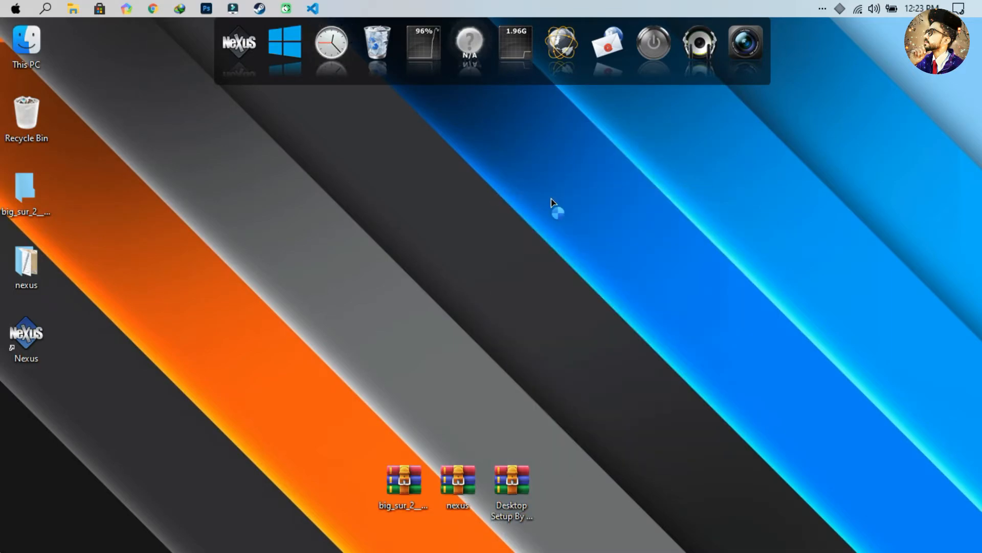
{"action": "left_click", "coordinate": [533, 431]}
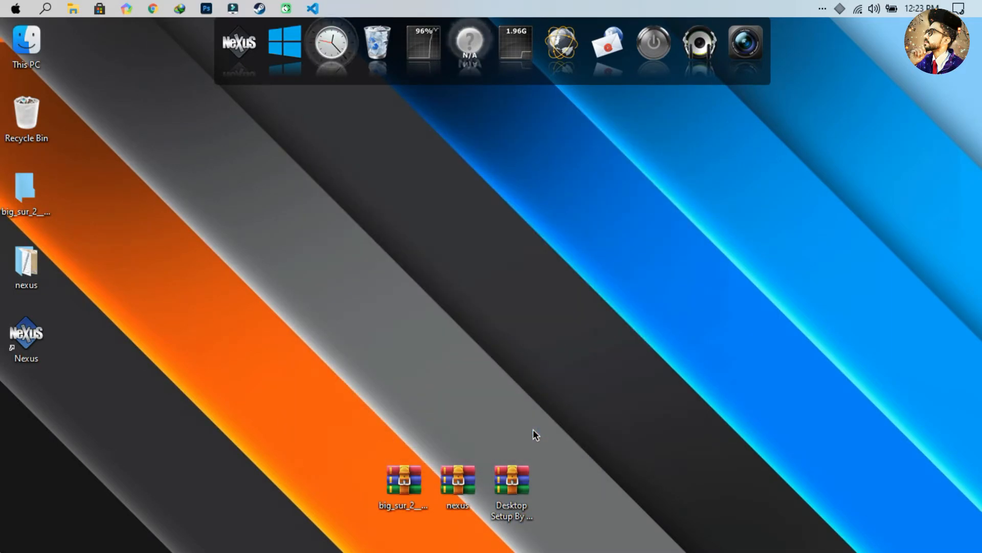
{"action": "left_click_drag", "start_coordinate": [561, 463], "coordinate": [406, 425]}
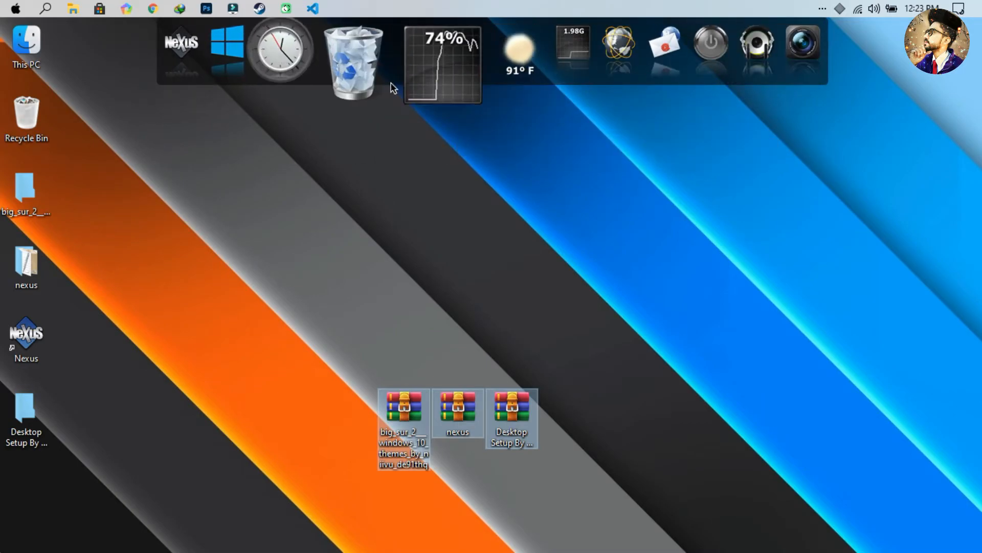
Import the Glass Dock theme archive from the extracted Dock Icon & Backup folder in the Nexus theme preferences and apply the settings.
{"action": "left_click", "coordinate": [250, 84]}
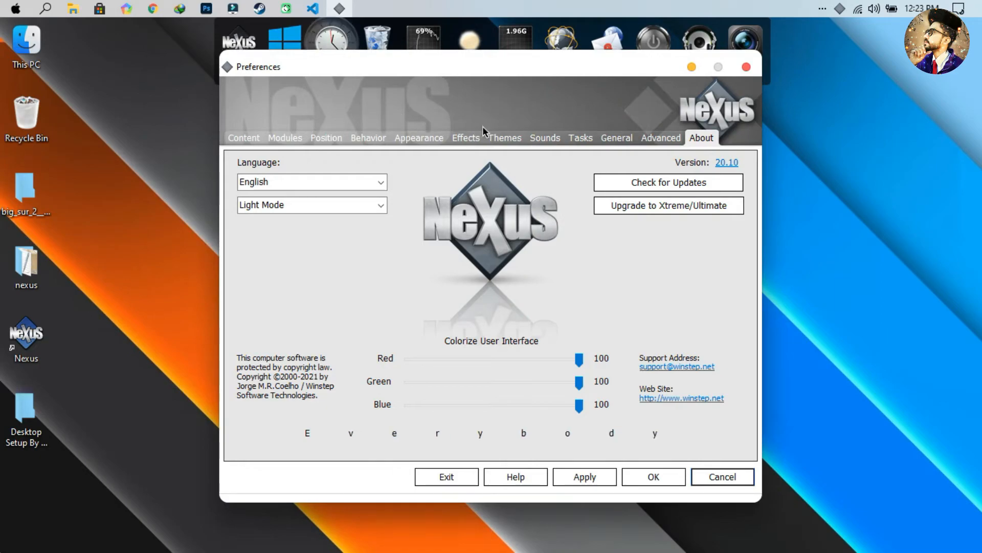
{"action": "left_click", "coordinate": [500, 138]}
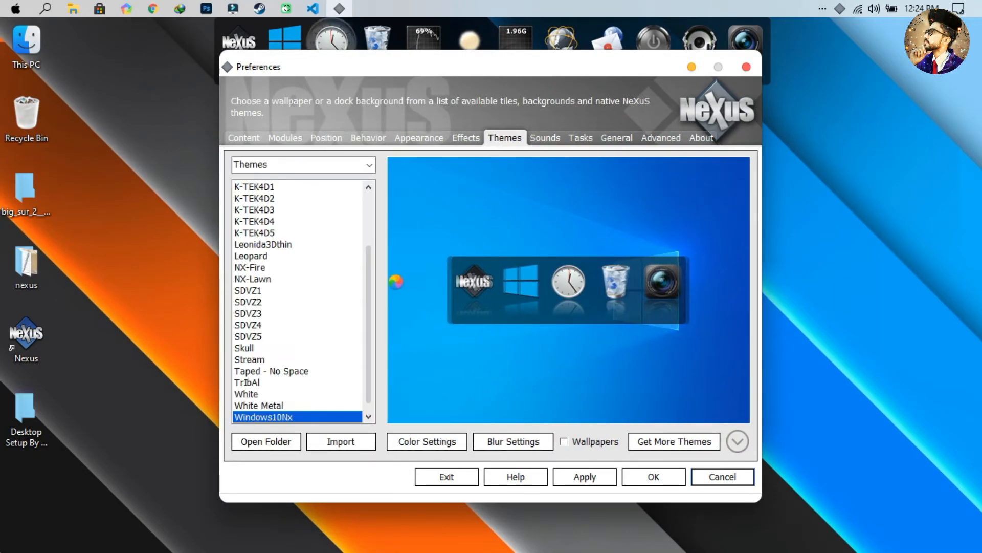
{"action": "left_click", "coordinate": [358, 445]}
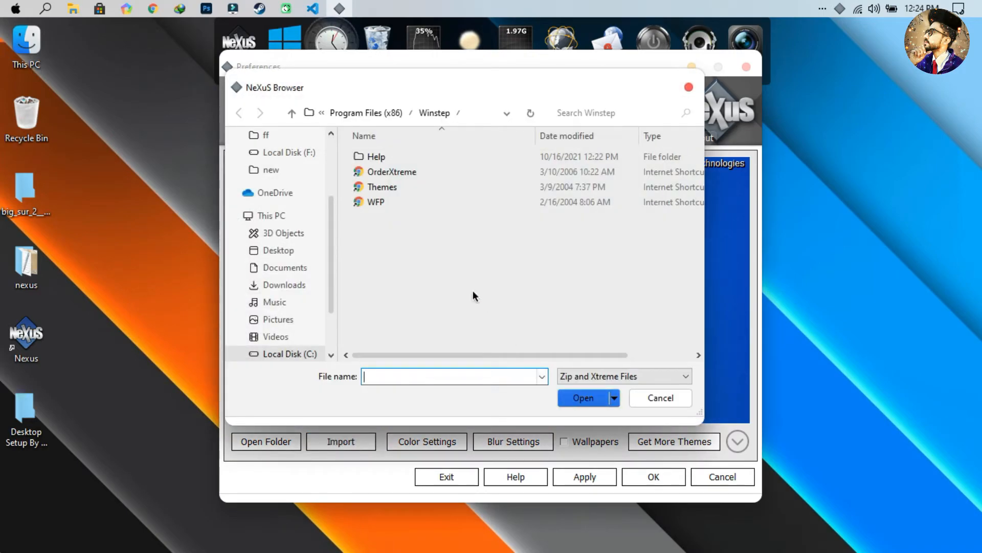
{"action": "left_click", "coordinate": [292, 253]}
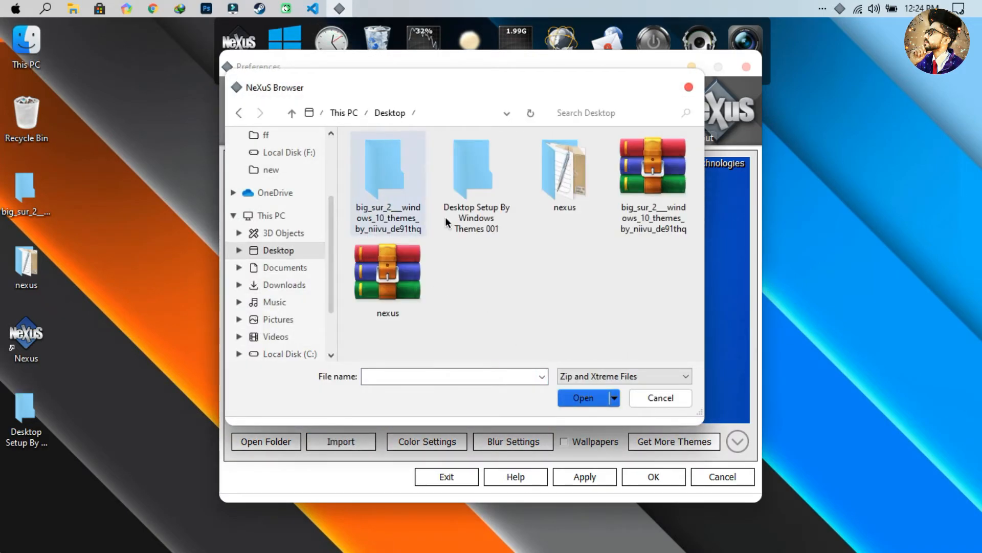
{"action": "double_click", "coordinate": [480, 205]}
{"action": "double_click", "coordinate": [449, 158]}
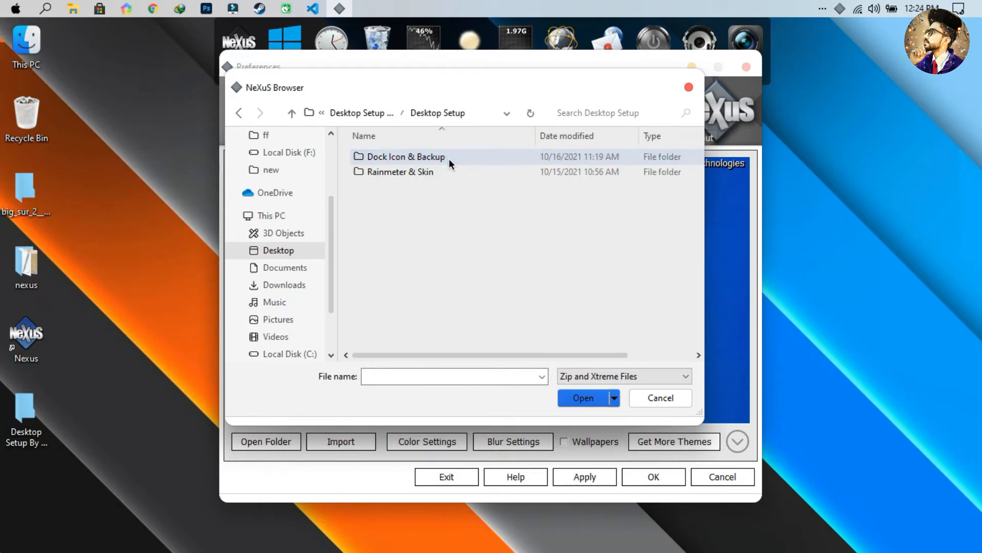
{"action": "double_click", "coordinate": [449, 158]}
{"action": "left_click", "coordinate": [449, 159]}
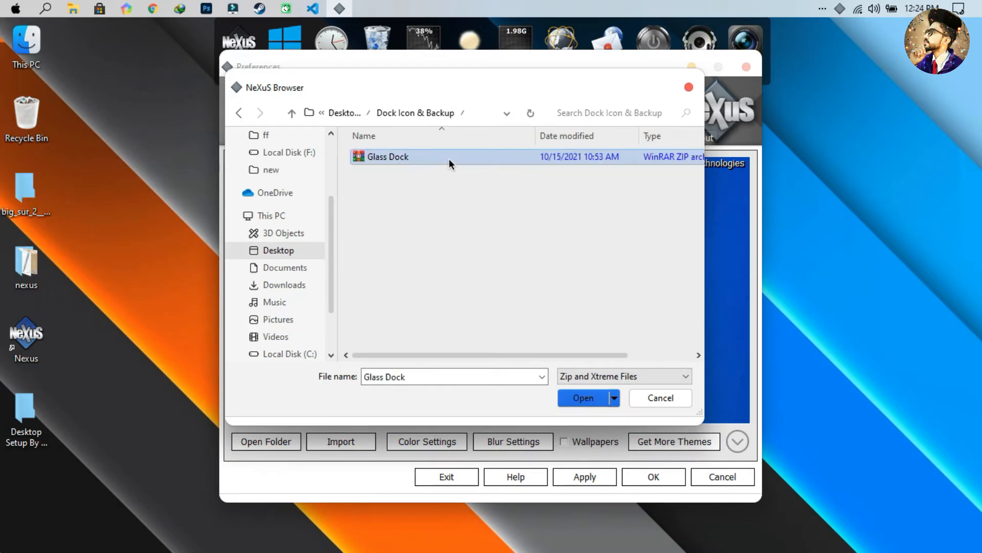
{"action": "left_click", "coordinate": [586, 398]}
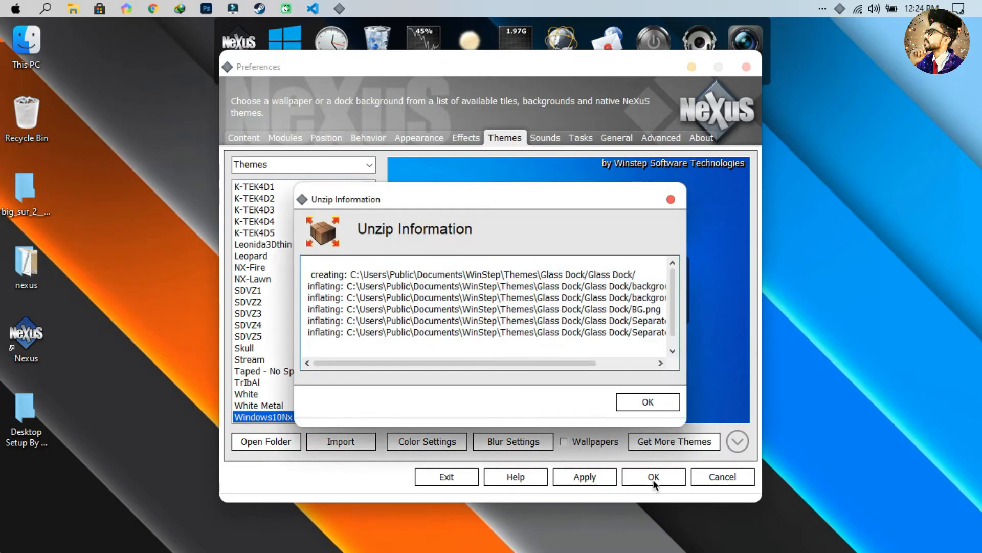
{"action": "left_click", "coordinate": [646, 403]}
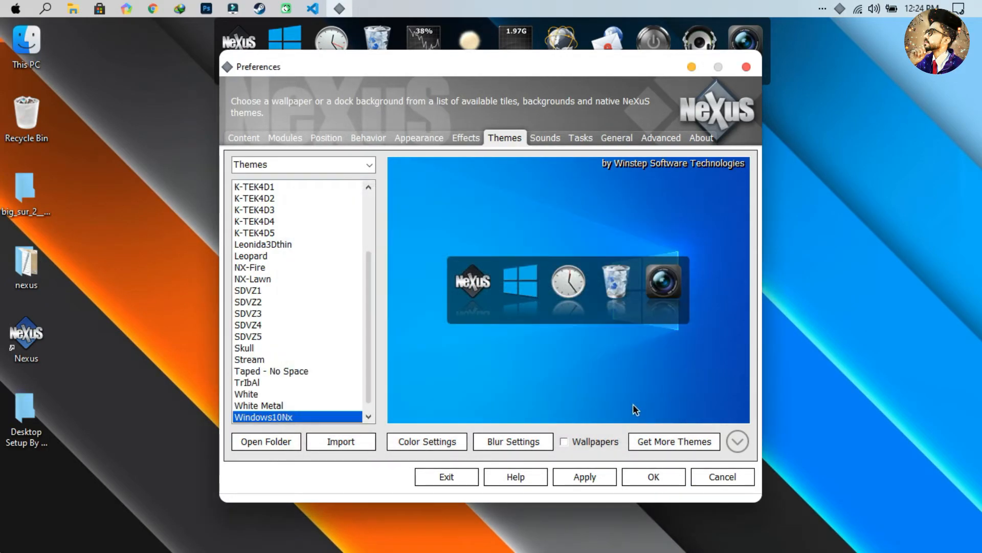
{"action": "left_click", "coordinate": [604, 476]}
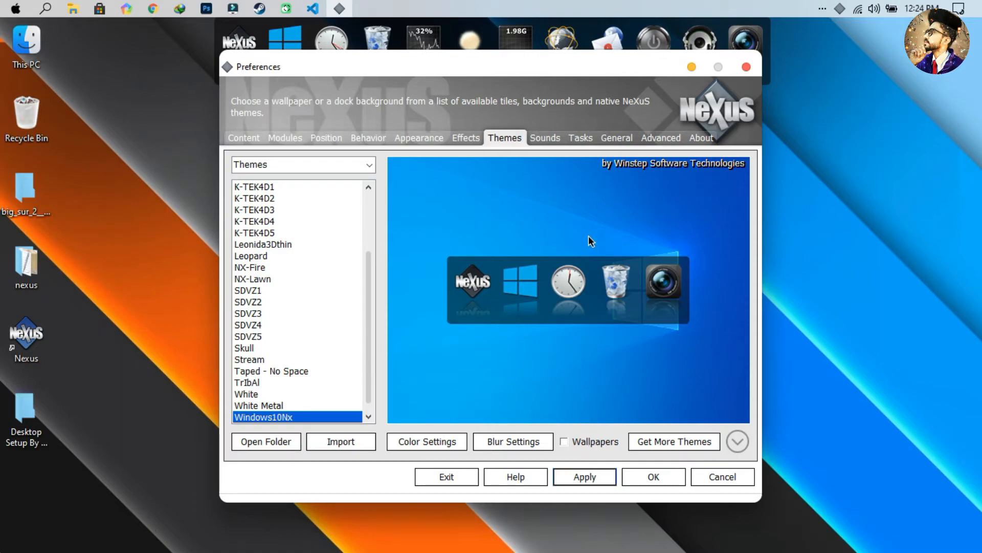
Restore the Nexus configuration from the backup file in the Dock Icon & Backup folder, apply it, and close the preferences.
{"action": "left_click", "coordinate": [643, 139]}
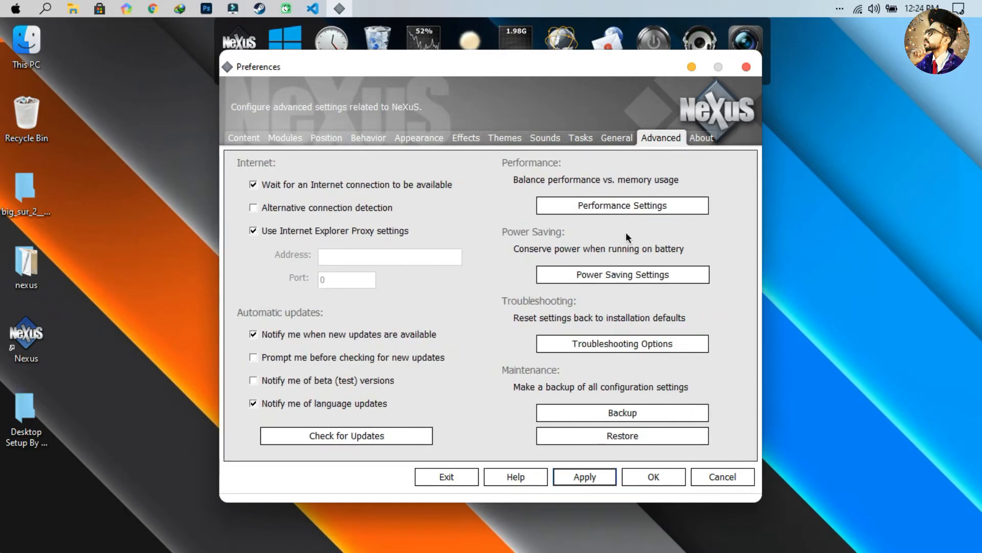
{"action": "left_click", "coordinate": [624, 435]}
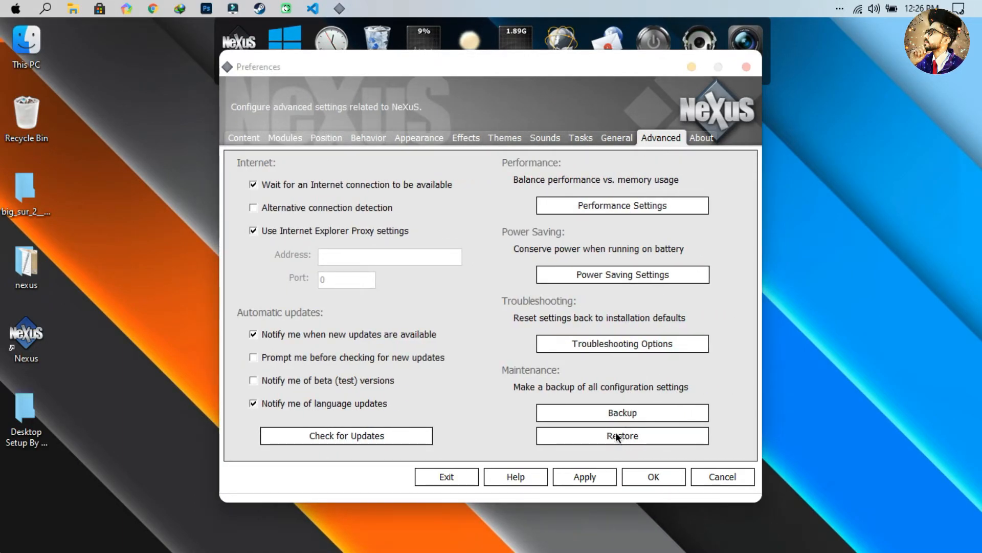
{"action": "left_click", "coordinate": [618, 436]}
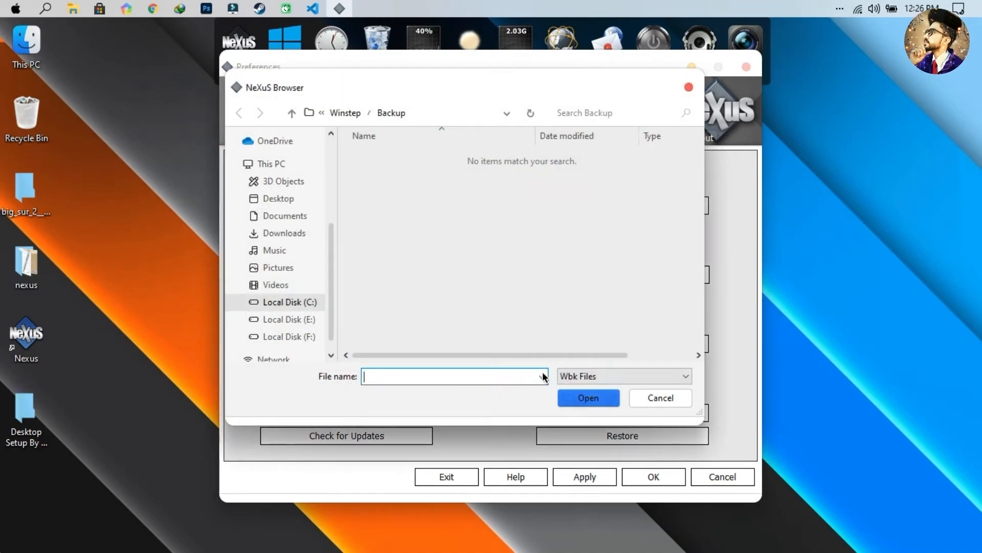
{"action": "left_click", "coordinate": [280, 197]}
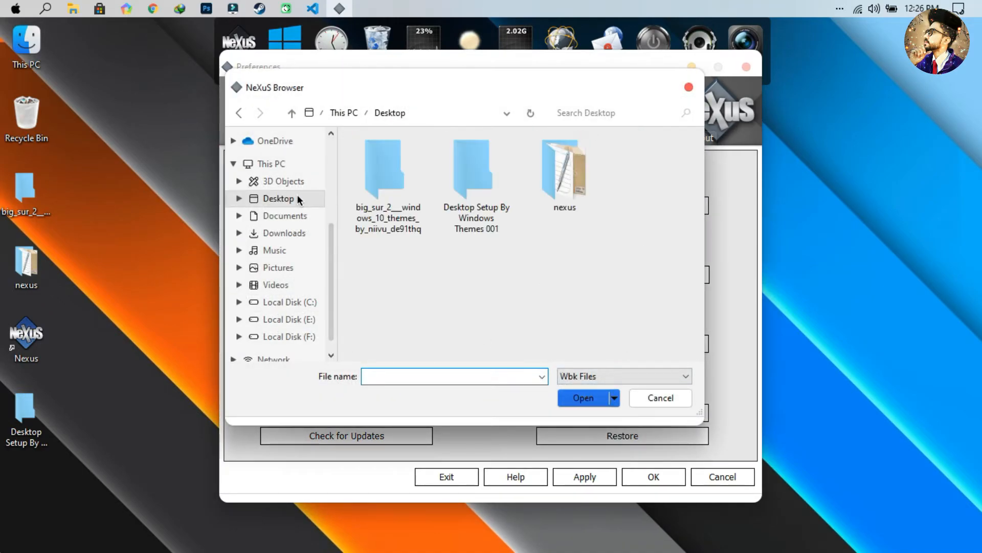
{"action": "double_click", "coordinate": [477, 198]}
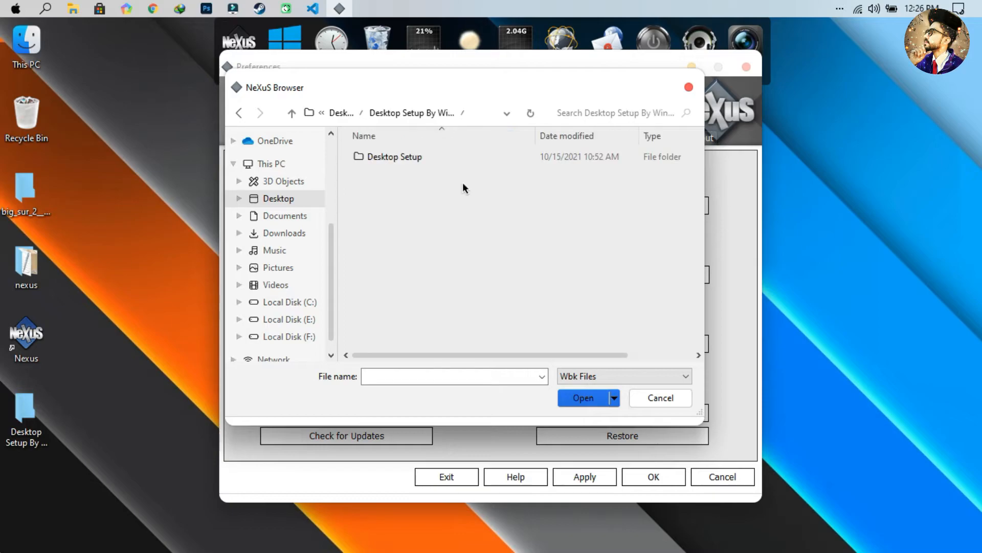
{"action": "double_click", "coordinate": [443, 156]}
{"action": "double_click", "coordinate": [444, 155]}
{"action": "left_click", "coordinate": [444, 155]}
{"action": "left_click", "coordinate": [583, 398]}
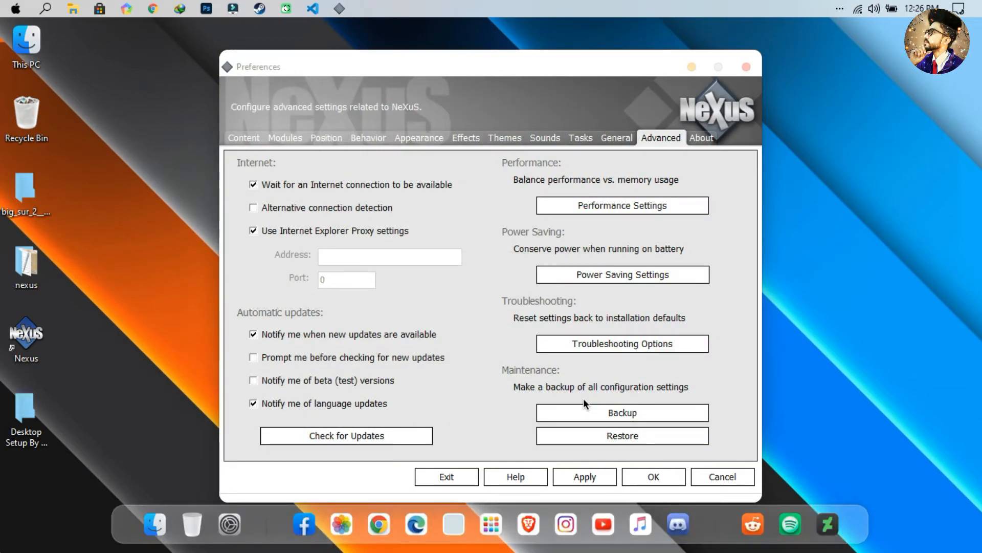
{"action": "left_click", "coordinate": [582, 478]}
{"action": "left_click", "coordinate": [632, 478]}
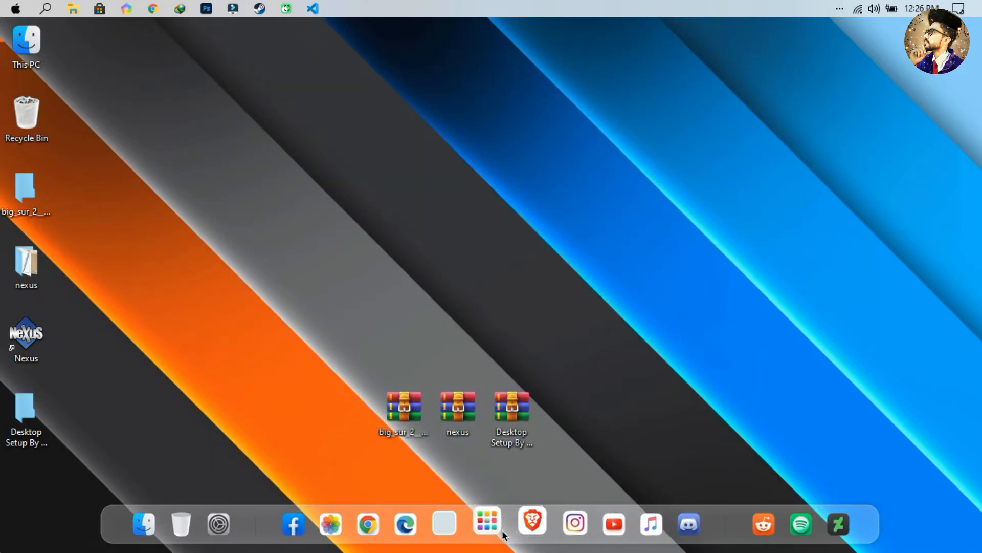
Test the restored dock by opening This PC from it, and close the window.
{"action": "left_click", "coordinate": [148, 521]}
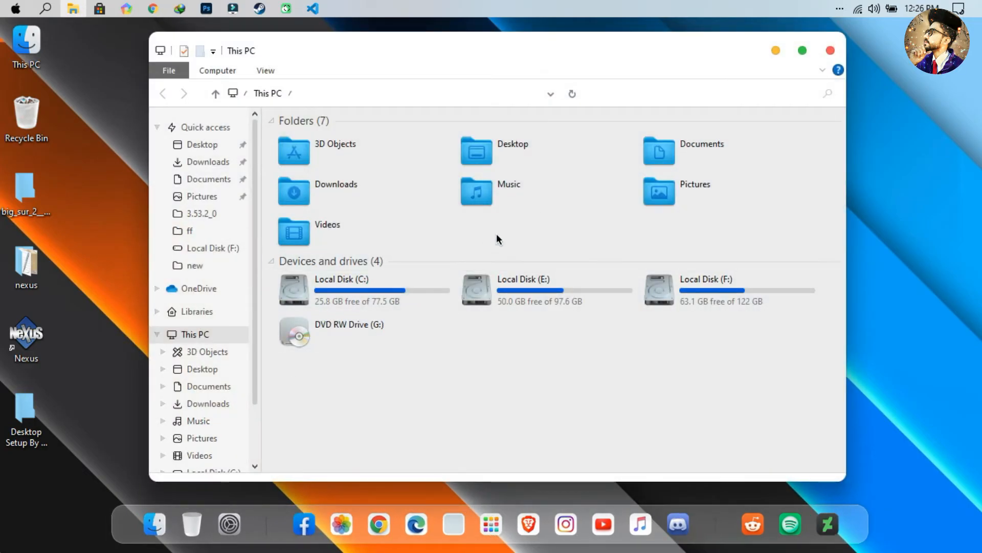
{"action": "left_click", "coordinate": [830, 51]}
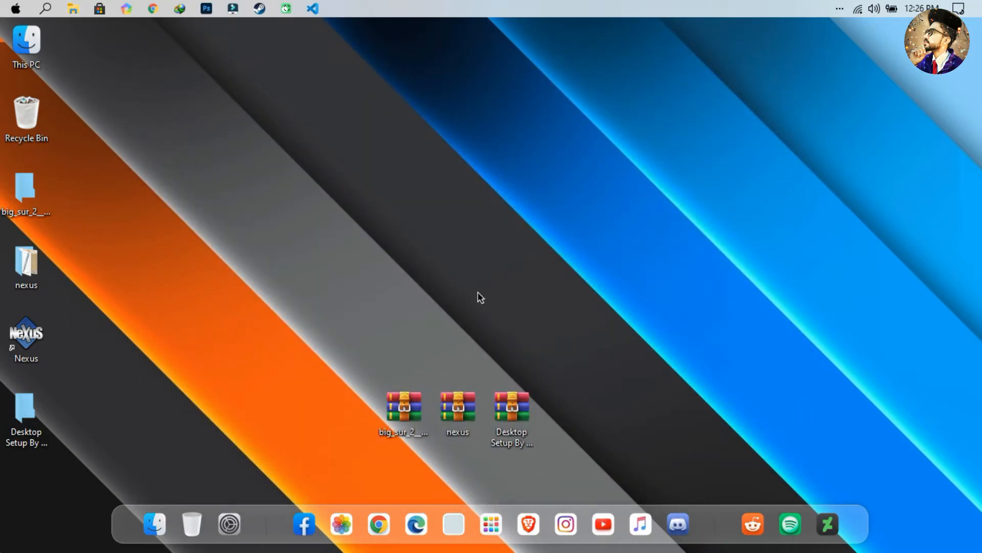
Run the Rainmeter-4.5.3 installer from the Rainmeter & Skin folder inside the extracted Desktop Setup folder.
{"action": "double_click", "coordinate": [8, 406]}
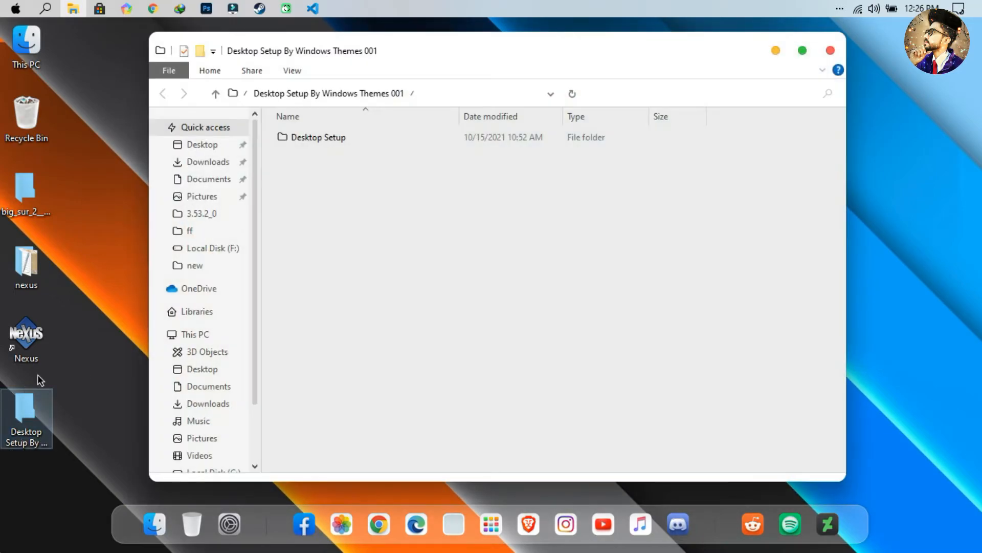
{"action": "double_click", "coordinate": [317, 137]}
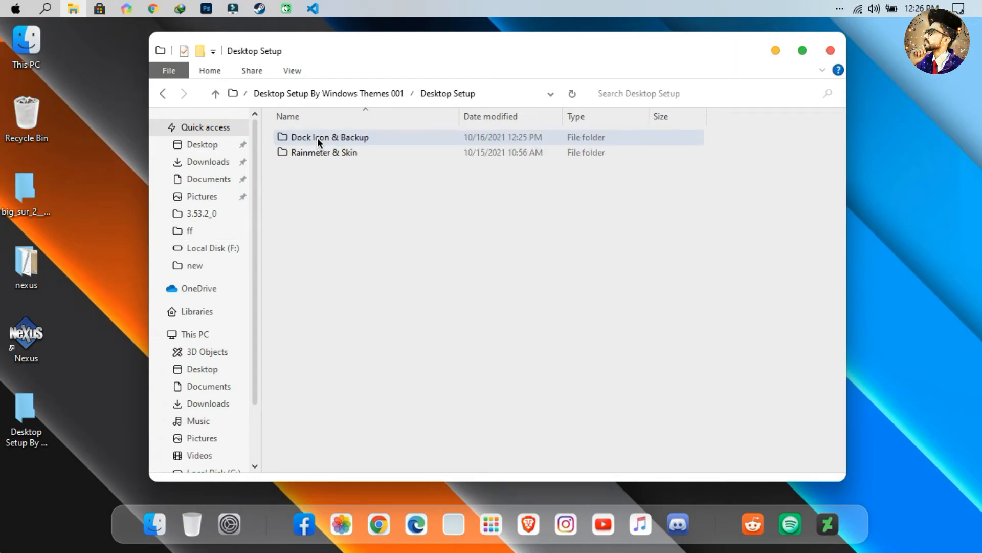
{"action": "left_click", "coordinate": [318, 154]}
{"action": "double_click", "coordinate": [317, 154]}
{"action": "left_click", "coordinate": [317, 154]}
{"action": "right_click", "coordinate": [317, 156]}
{"action": "left_click", "coordinate": [324, 153]}
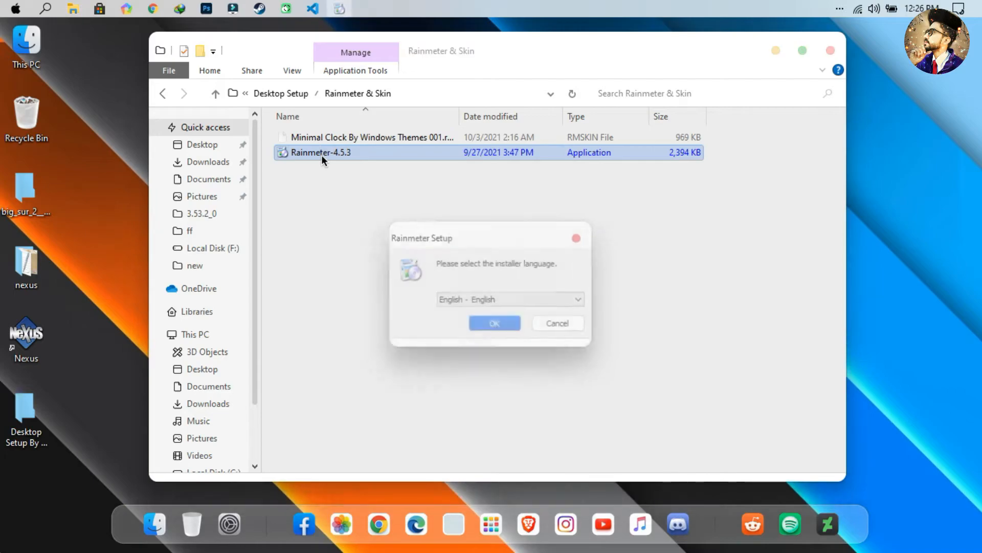
Complete the standard Rainmeter installation in English with default options and launch Rainmeter on finishing.
{"action": "left_click", "coordinate": [496, 327]}
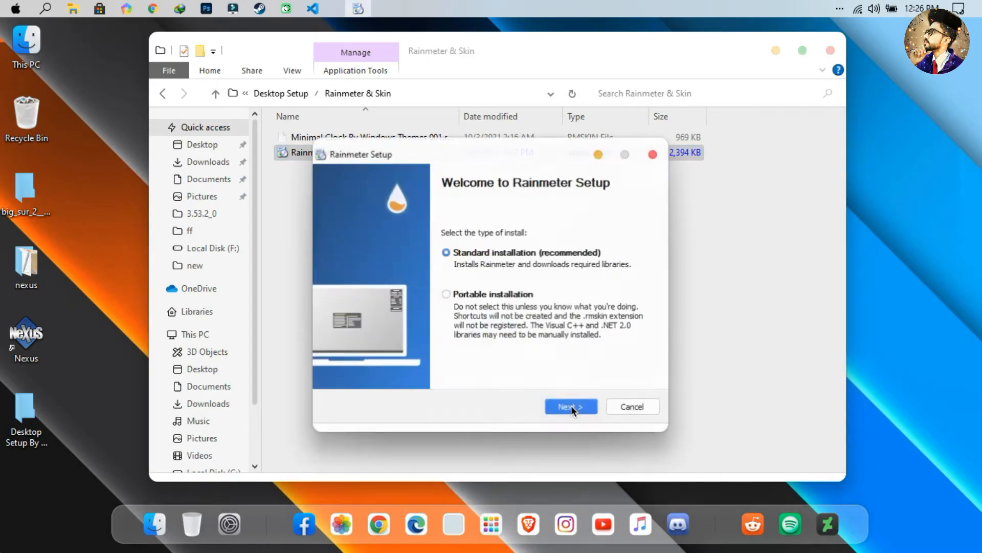
{"action": "left_click", "coordinate": [573, 405]}
{"action": "left_click", "coordinate": [575, 405]}
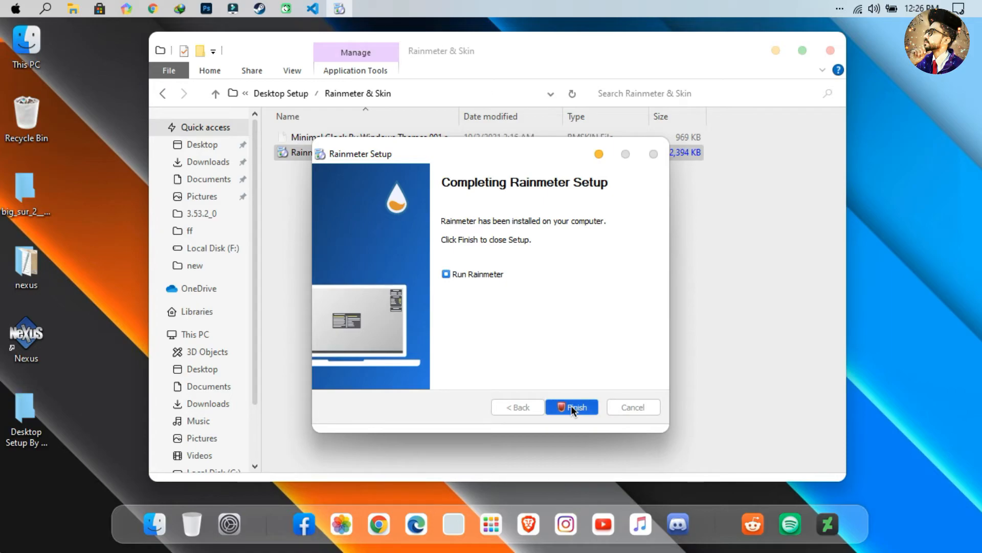
{"action": "left_click", "coordinate": [571, 406]}
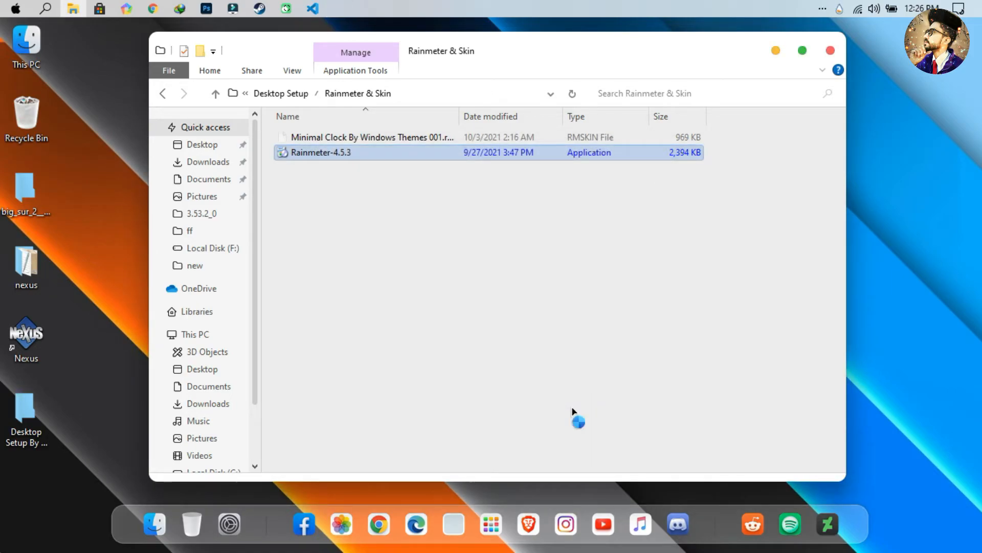
Unload Rainmeter's default illustro skins: the welcome panel, disks, system and clock widgets.
{"action": "right_click", "coordinate": [617, 351]}
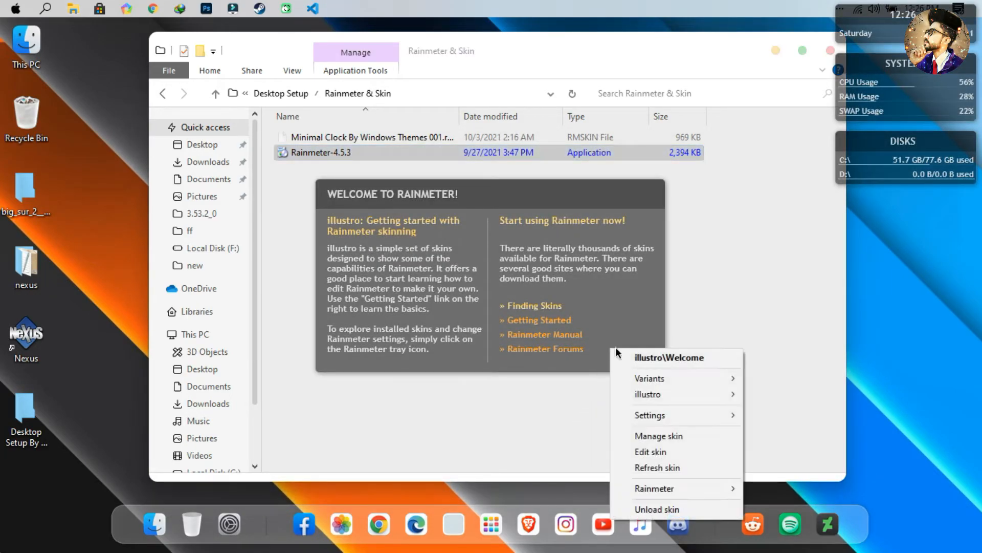
{"action": "left_click", "coordinate": [665, 508]}
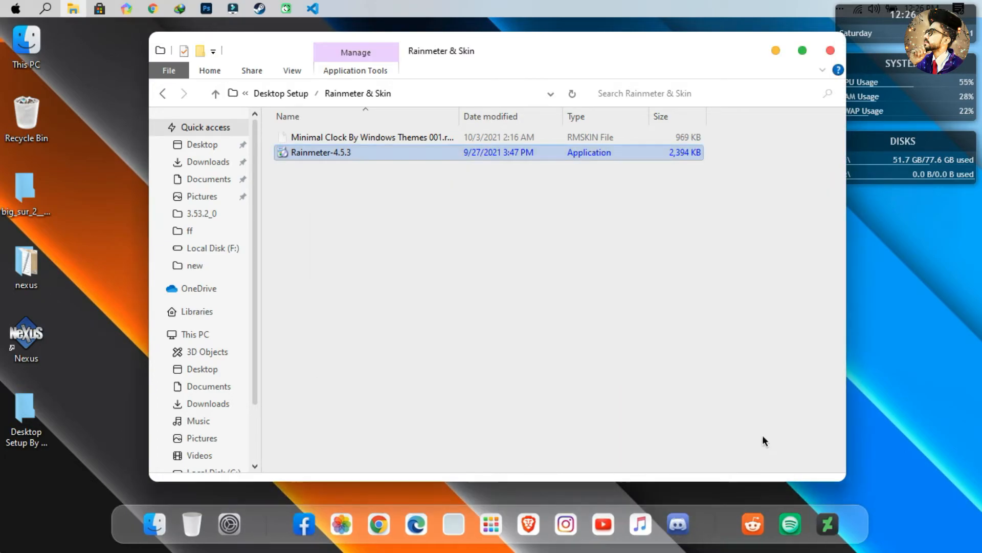
{"action": "right_click", "coordinate": [902, 177]}
{"action": "left_click", "coordinate": [913, 340]}
{"action": "right_click", "coordinate": [897, 103]}
{"action": "left_click", "coordinate": [900, 262]}
{"action": "right_click", "coordinate": [903, 34]}
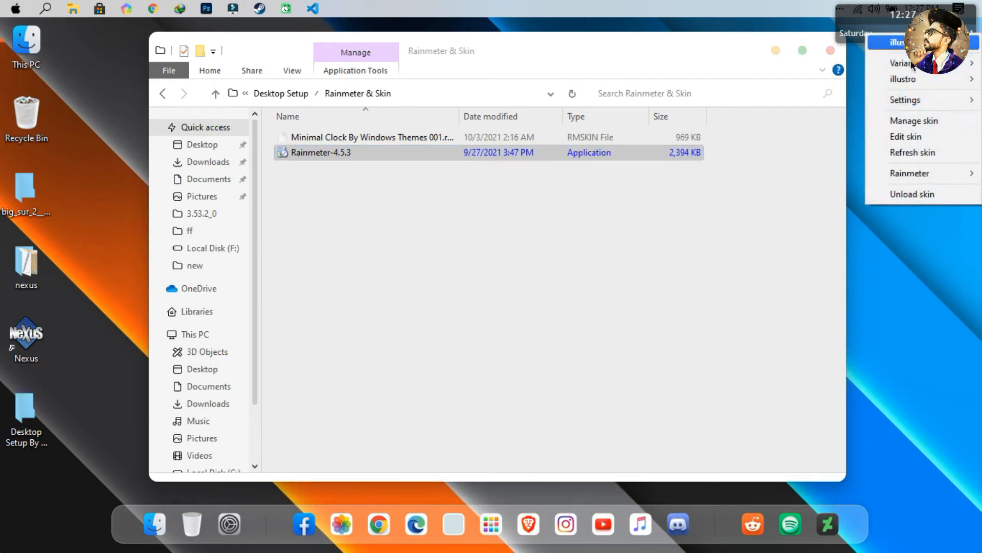
{"action": "left_click", "coordinate": [913, 195]}
Install the Minimal Clock By Windows Themes 001 skin, close the folder, and move the clock to the desktop's upper middle.
{"action": "left_click", "coordinate": [529, 137]}
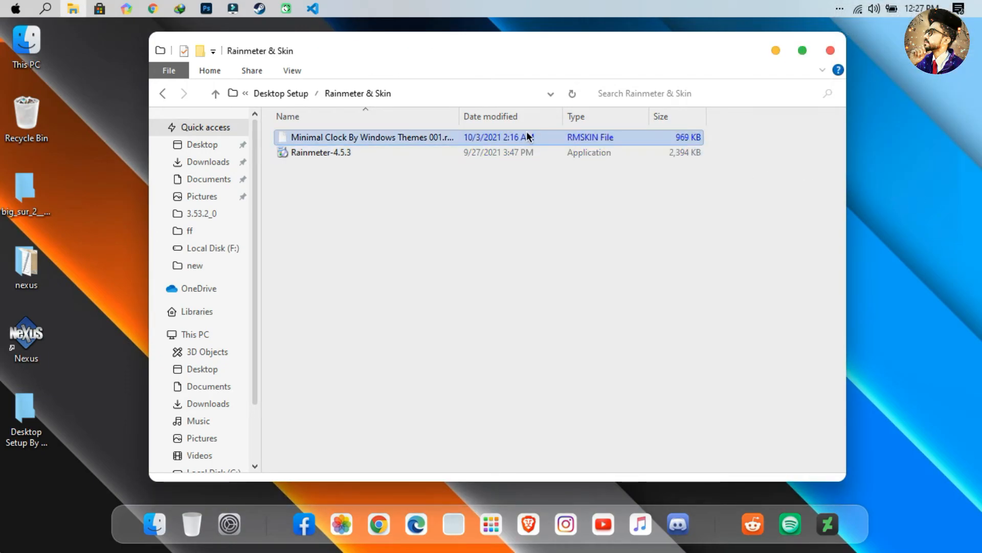
{"action": "right_click", "coordinate": [526, 134]}
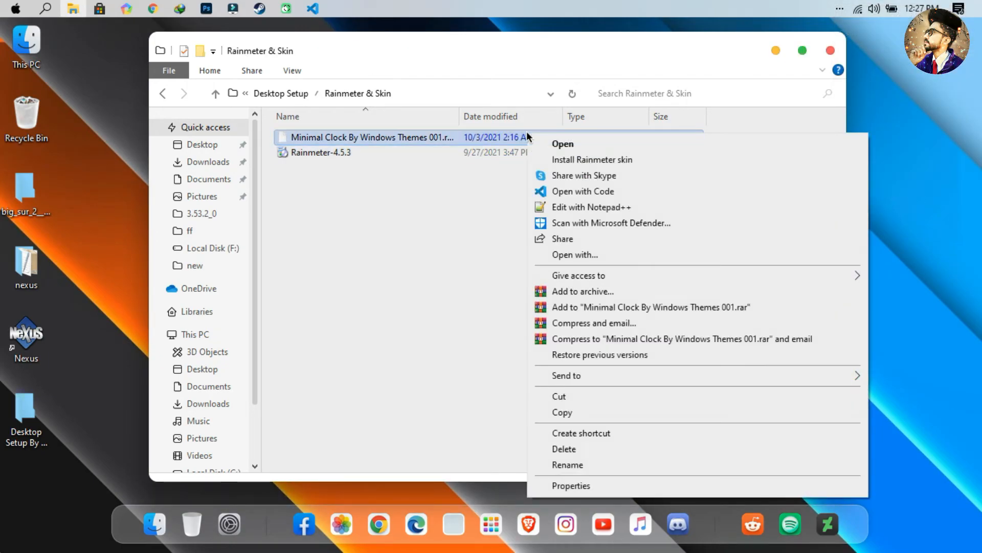
{"action": "left_click", "coordinate": [542, 157]}
{"action": "left_click", "coordinate": [541, 402]}
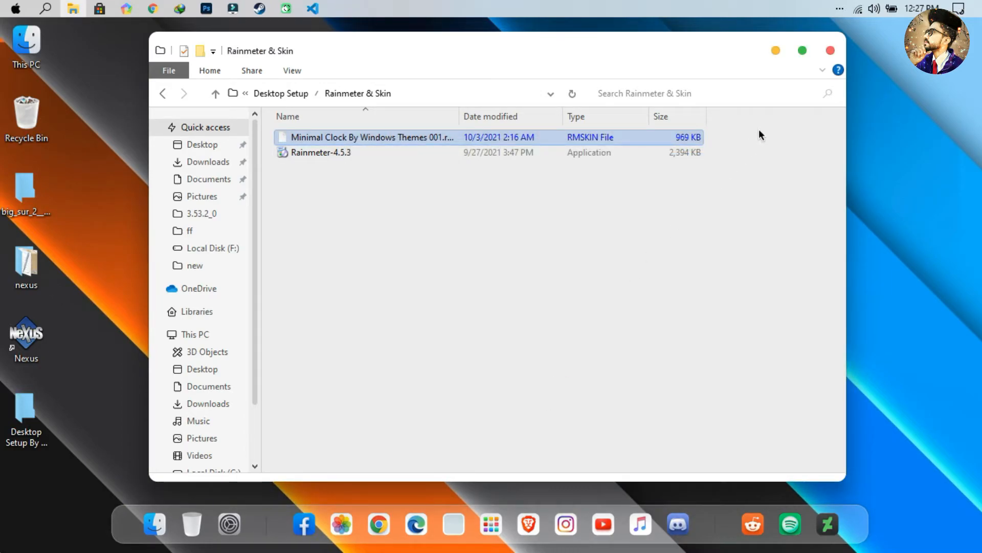
{"action": "left_click", "coordinate": [830, 50]}
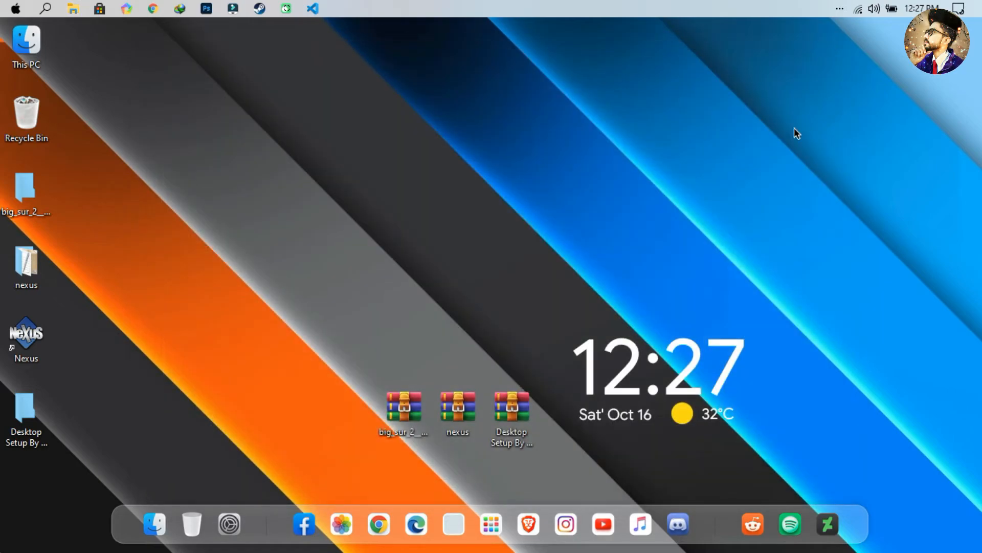
{"action": "left_click_drag", "start_coordinate": [705, 377], "coordinate": [546, 183]}
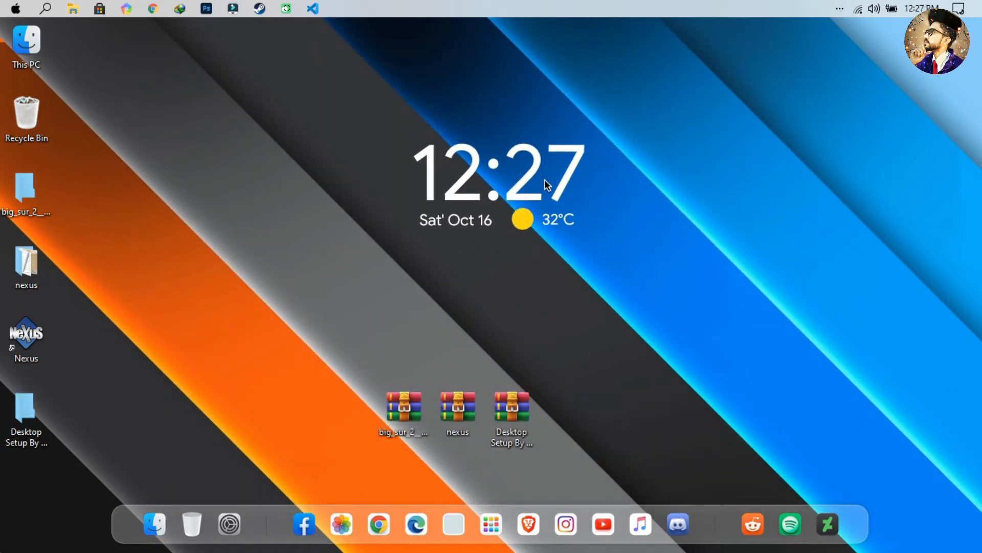
Show the skins list of the Rainmeter icon in the notification area.
{"action": "left_click", "coordinate": [840, 9]}
{"action": "right_click", "coordinate": [818, 68]}
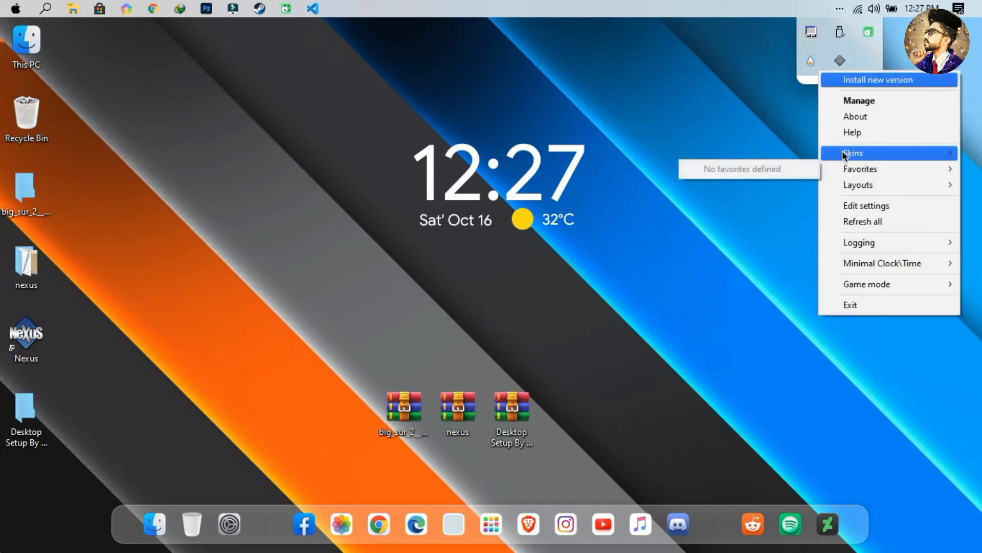
{"action": "mouse_move", "coordinate": [845, 156]}
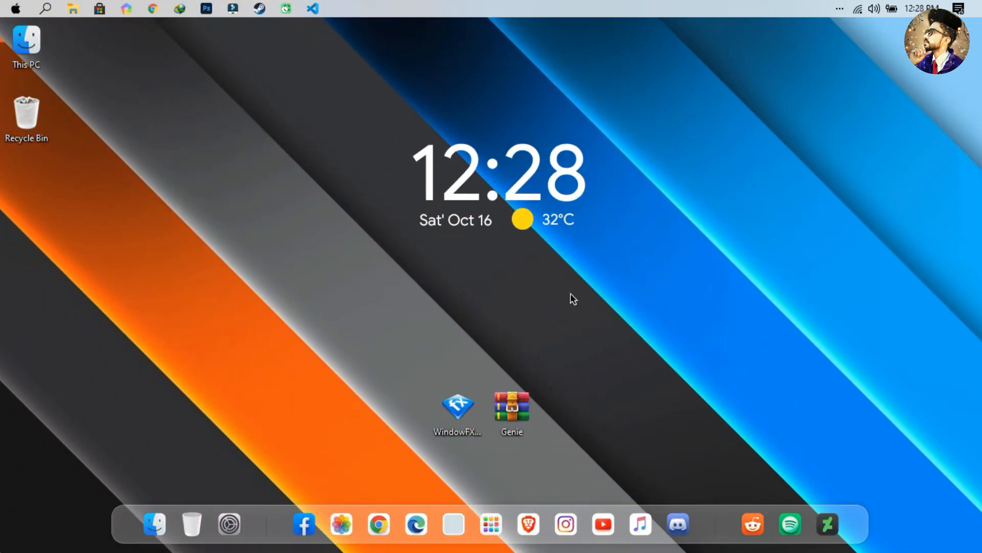
Run the WindowFX-sd-setup installer from the desktop as administrator and accept its license agreement.
{"action": "left_click", "coordinate": [442, 415]}
{"action": "right_click", "coordinate": [442, 415]}
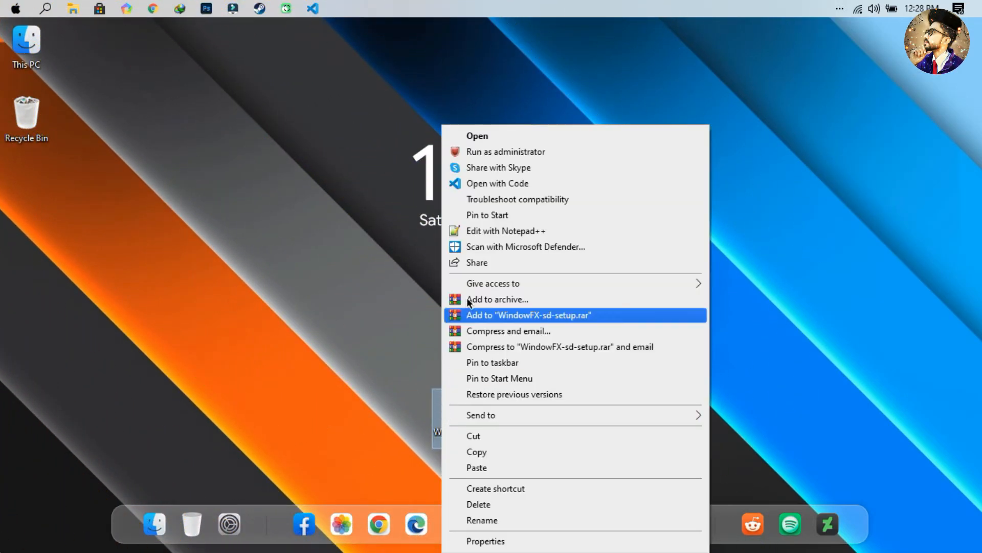
{"action": "left_click", "coordinate": [487, 152]}
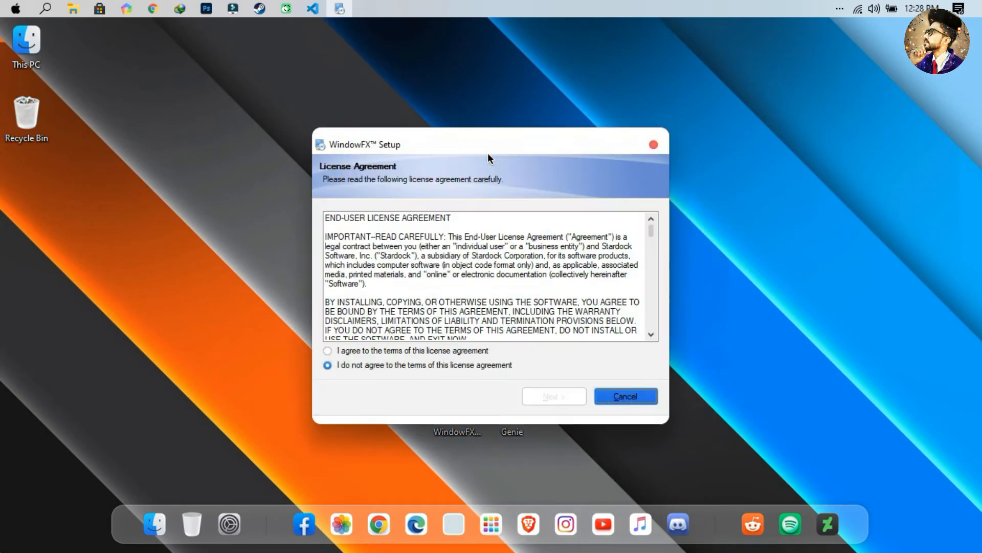
{"action": "left_click", "coordinate": [339, 350]}
{"action": "left_click", "coordinate": [549, 397]}
Install WindowFX in the default folder without Start10, finish the setup, and close the trial prompt and configuration window.
{"action": "left_click", "coordinate": [549, 397]}
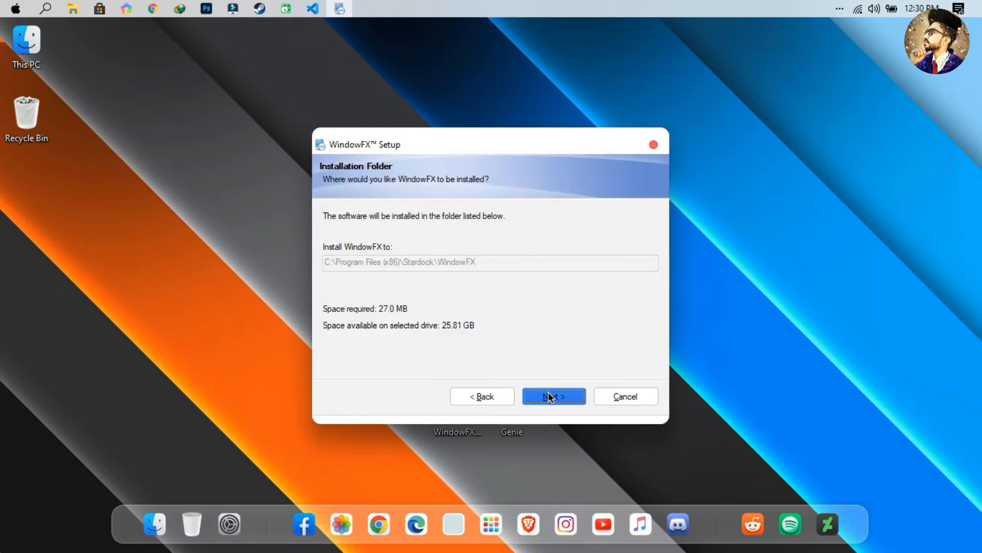
{"action": "left_click", "coordinate": [499, 398]}
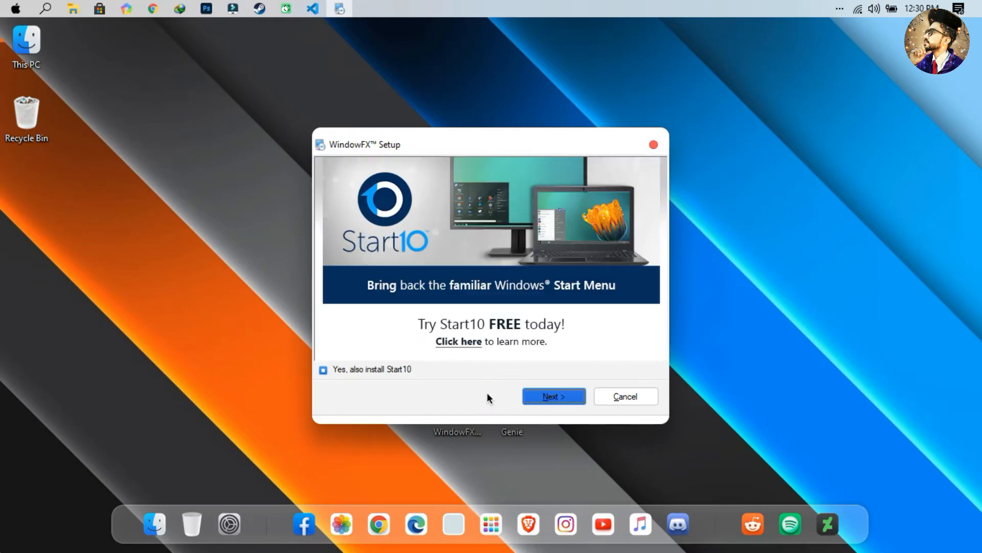
{"action": "left_click", "coordinate": [378, 366]}
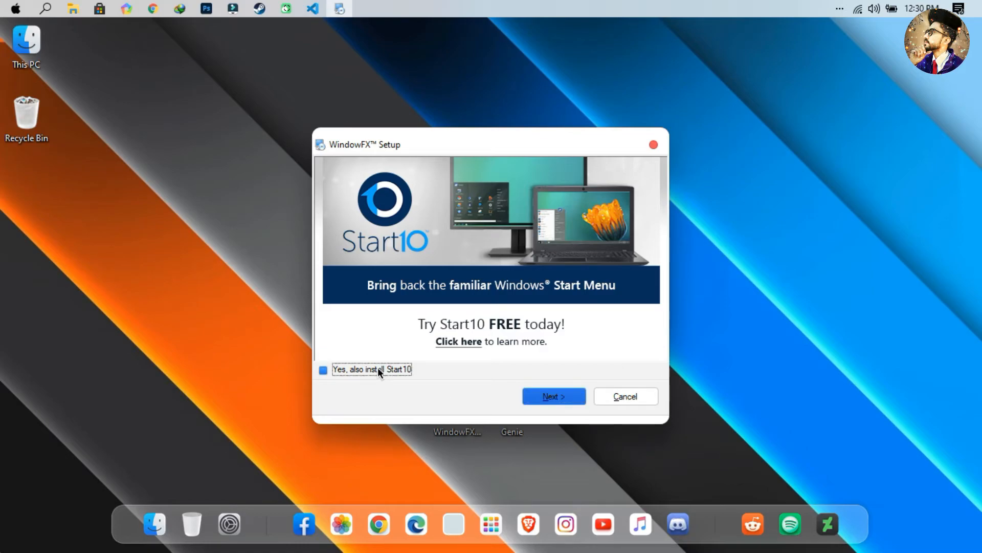
{"action": "left_click", "coordinate": [544, 394]}
{"action": "left_click", "coordinate": [544, 393]}
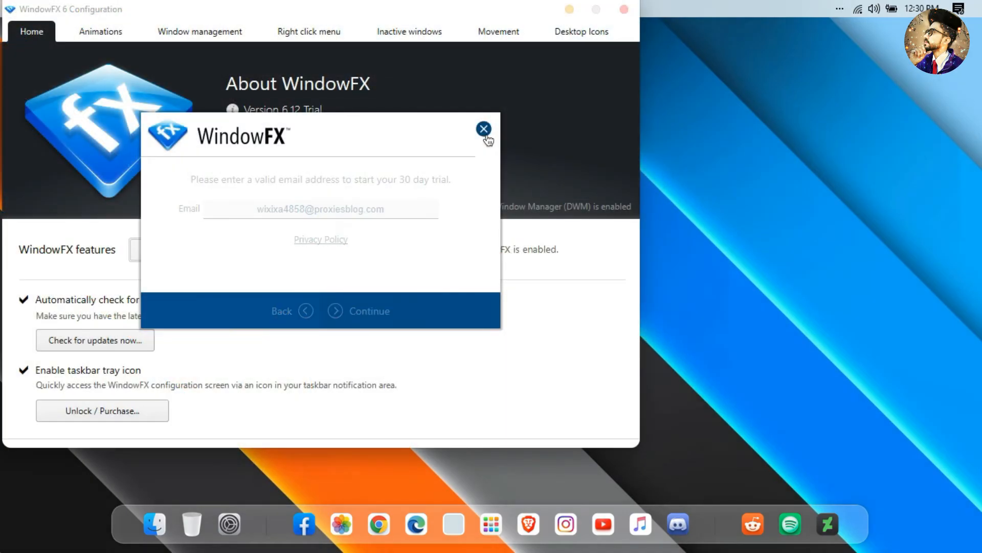
{"action": "left_click", "coordinate": [483, 128]}
{"action": "left_click", "coordinate": [342, 313]}
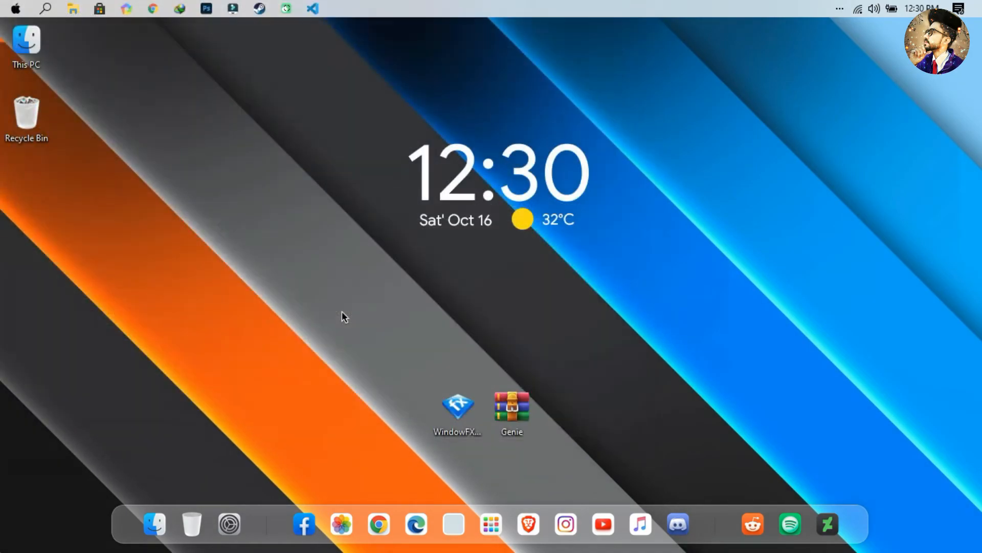
Extract the Genie archive into a Genie folder on the desktop.
{"action": "right_click", "coordinate": [526, 417]}
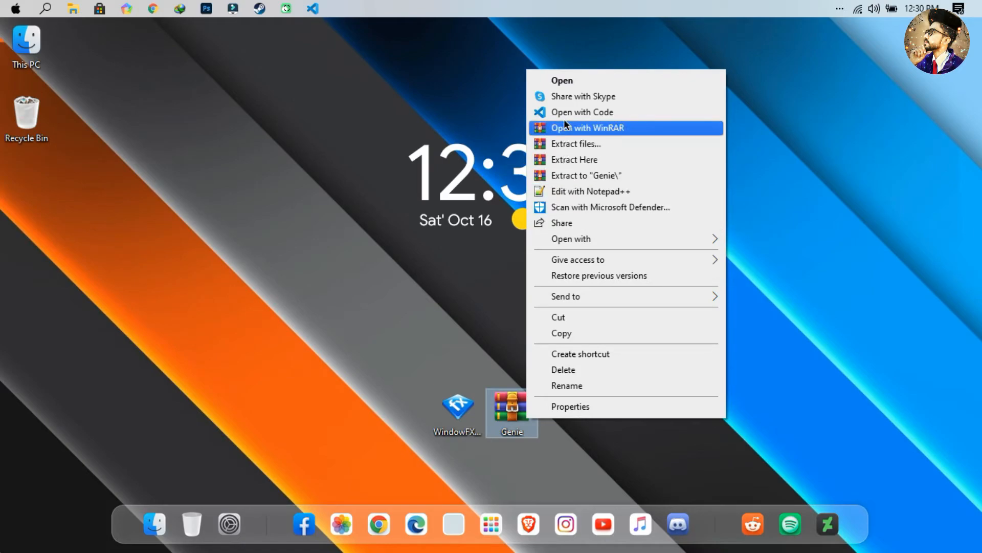
{"action": "left_click", "coordinate": [567, 144]}
{"action": "left_click", "coordinate": [533, 429]}
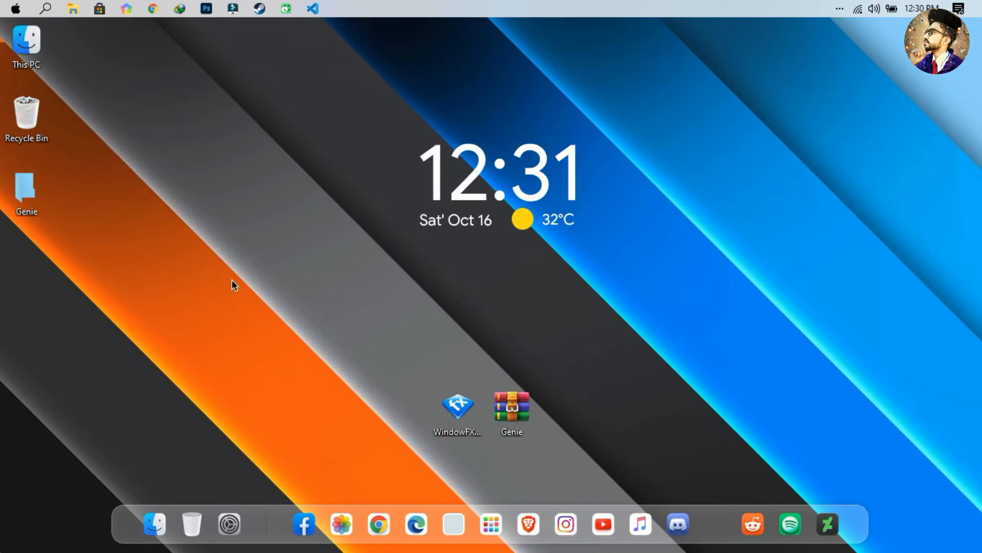
Copy Genie.tra and genie.ttt from the Scripts folder inside the extracted Genie folder.
{"action": "double_click", "coordinate": [32, 205]}
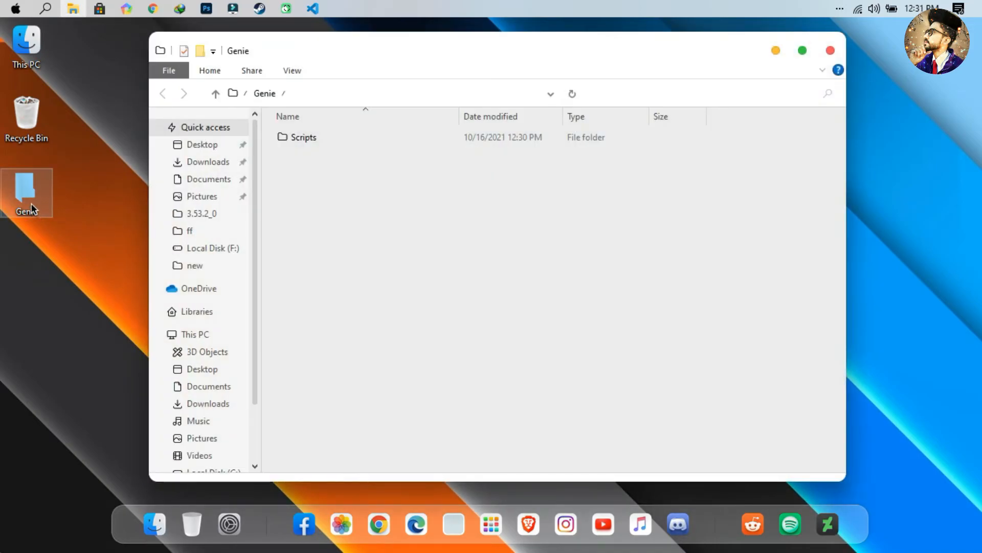
{"action": "double_click", "coordinate": [346, 136]}
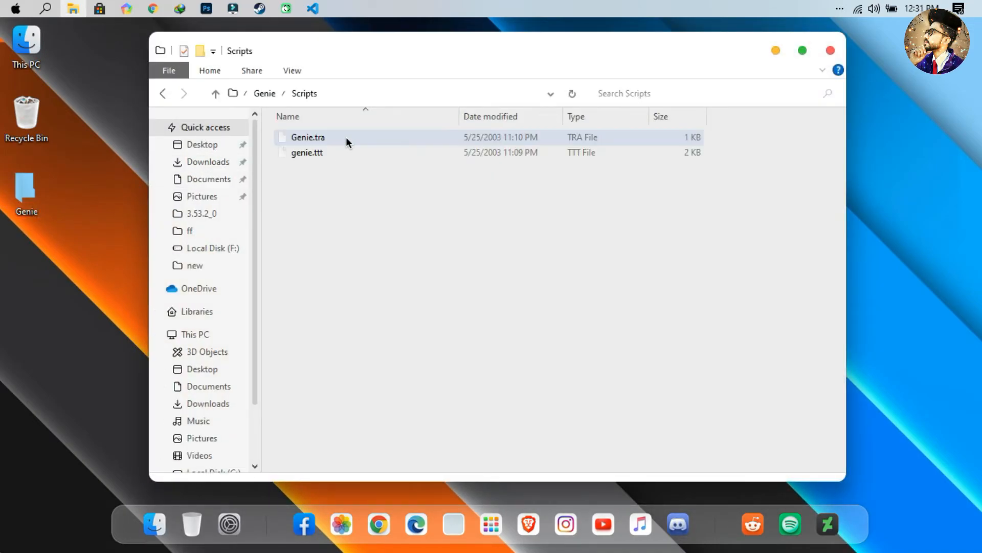
{"action": "left_click_drag", "start_coordinate": [361, 189], "coordinate": [329, 127]}
{"action": "right_click", "coordinate": [330, 128]}
{"action": "left_click", "coordinate": [329, 174]}
{"action": "left_click_drag", "start_coordinate": [329, 178], "coordinate": [308, 129]}
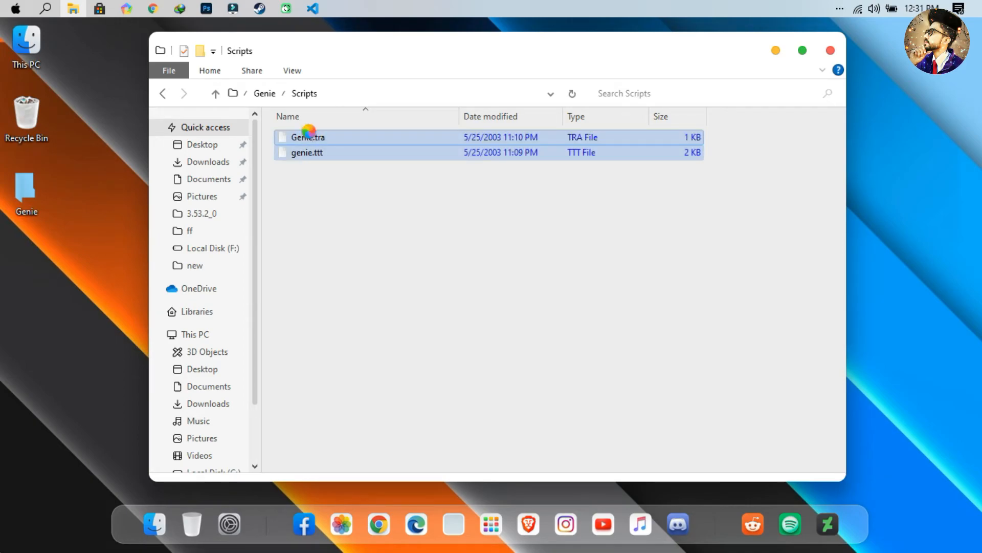
{"action": "right_click", "coordinate": [309, 132]}
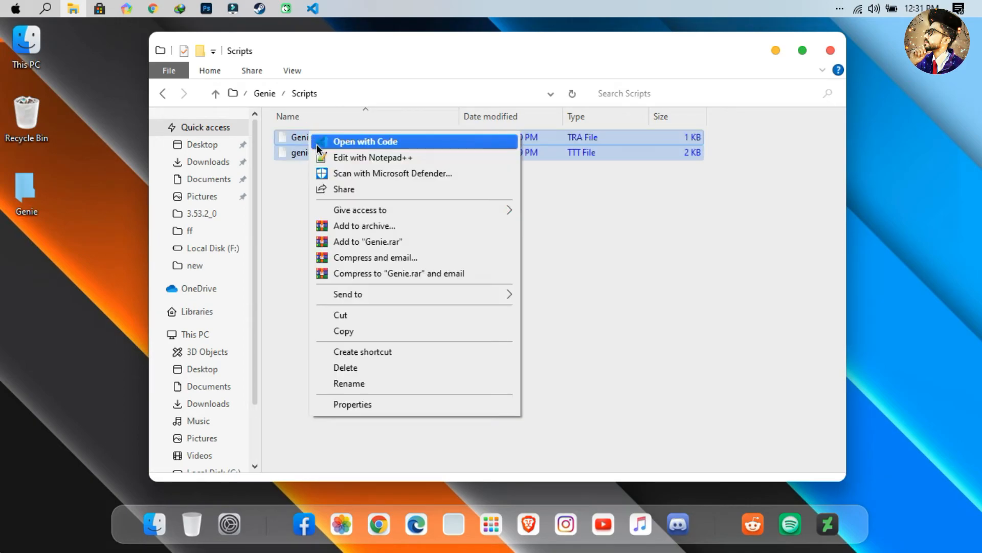
{"action": "left_click", "coordinate": [352, 327]}
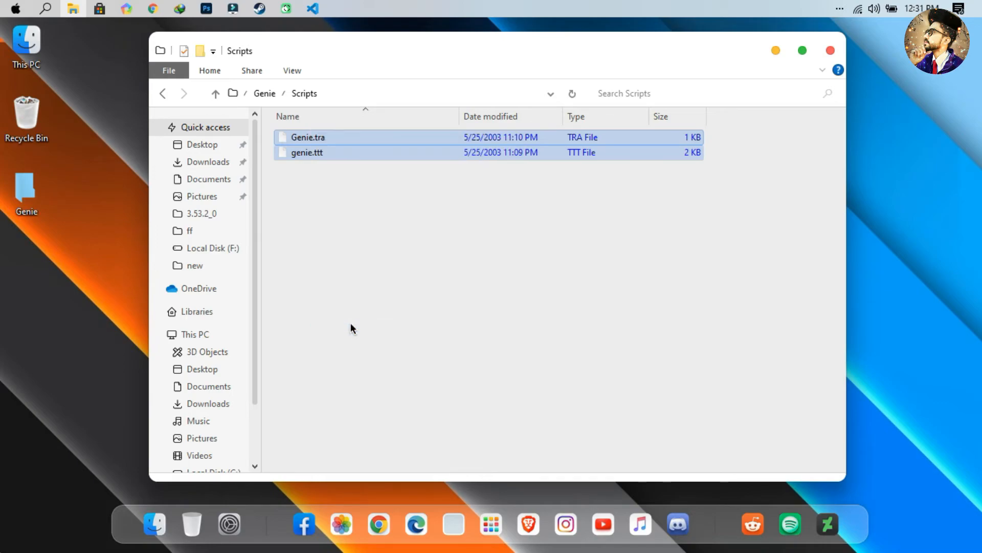
Open the WindowFX scripts folder at C:\Program Files (x86)\Stardock\WindowFX\Scripts.
{"action": "left_click", "coordinate": [217, 333]}
{"action": "double_click", "coordinate": [328, 292]}
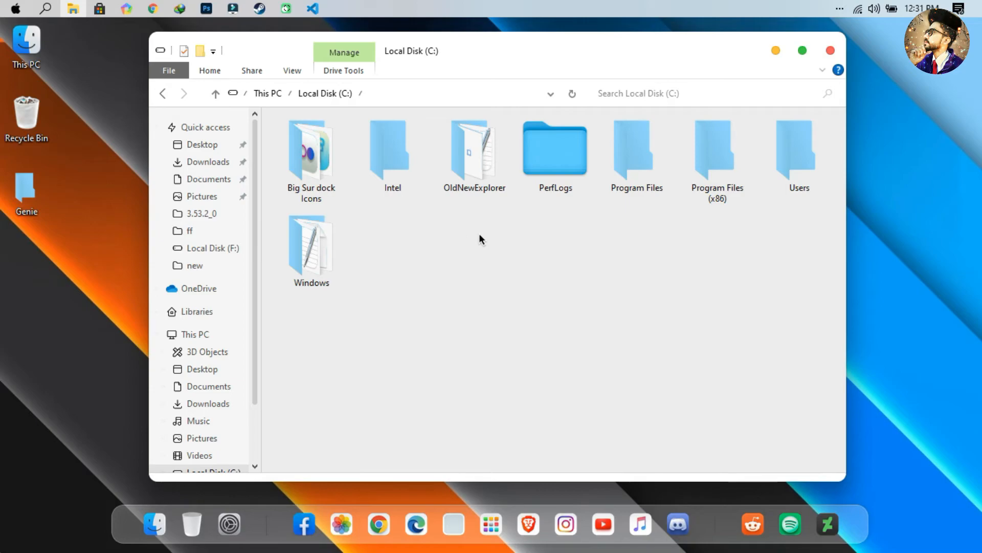
{"action": "double_click", "coordinate": [701, 160]}
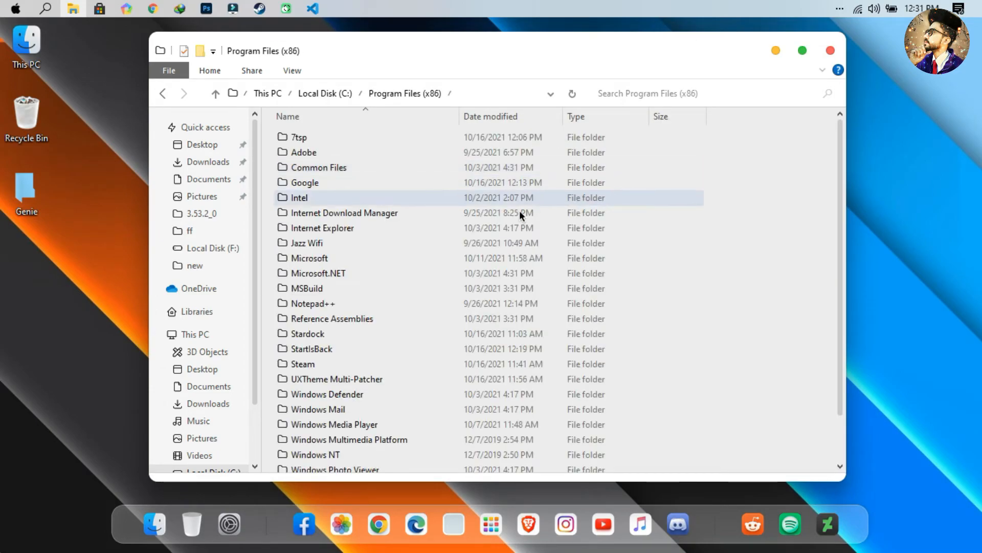
{"action": "double_click", "coordinate": [338, 333]}
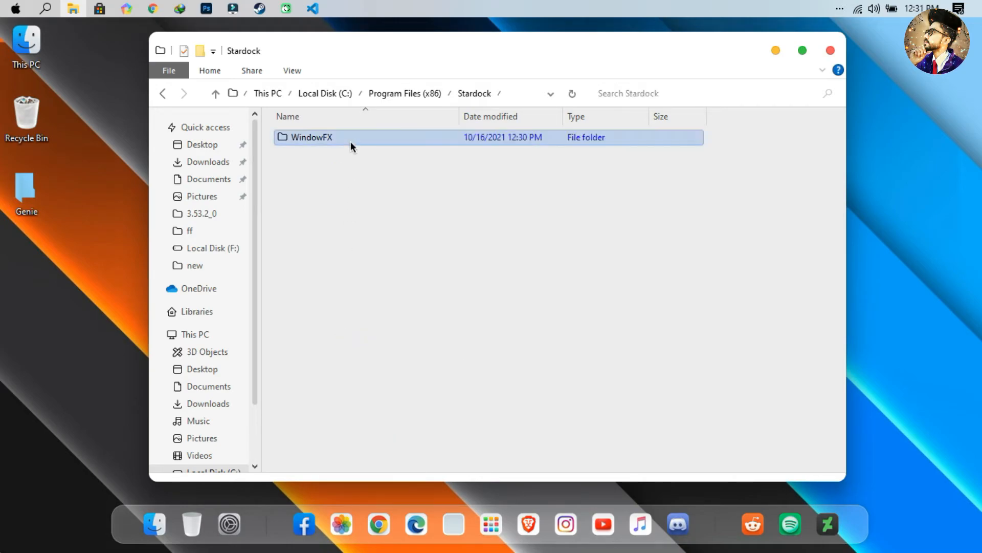
{"action": "double_click", "coordinate": [351, 142]}
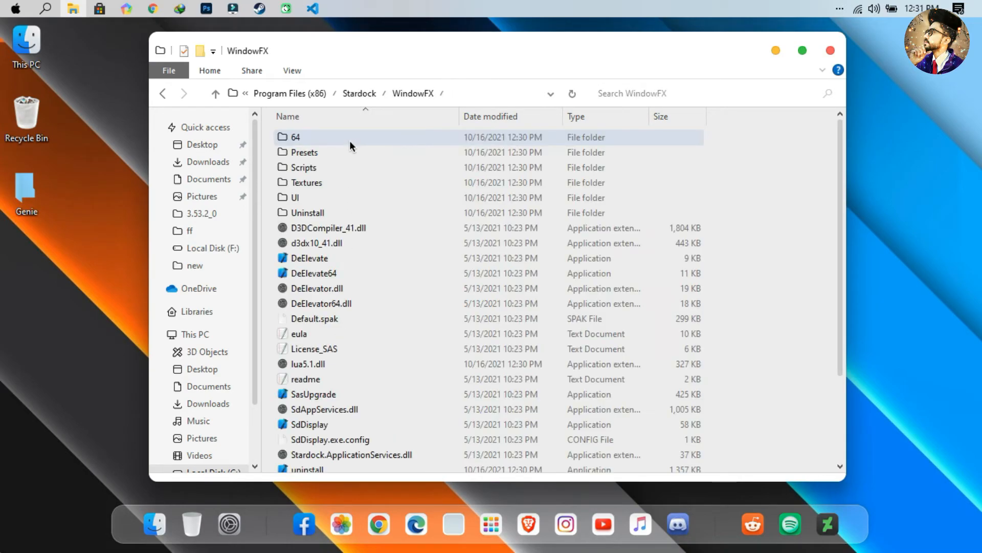
{"action": "double_click", "coordinate": [327, 167]}
Paste the copied Genie script files into the WindowFX Scripts folder, replacing the files with the same names.
{"action": "right_click", "coordinate": [779, 121]}
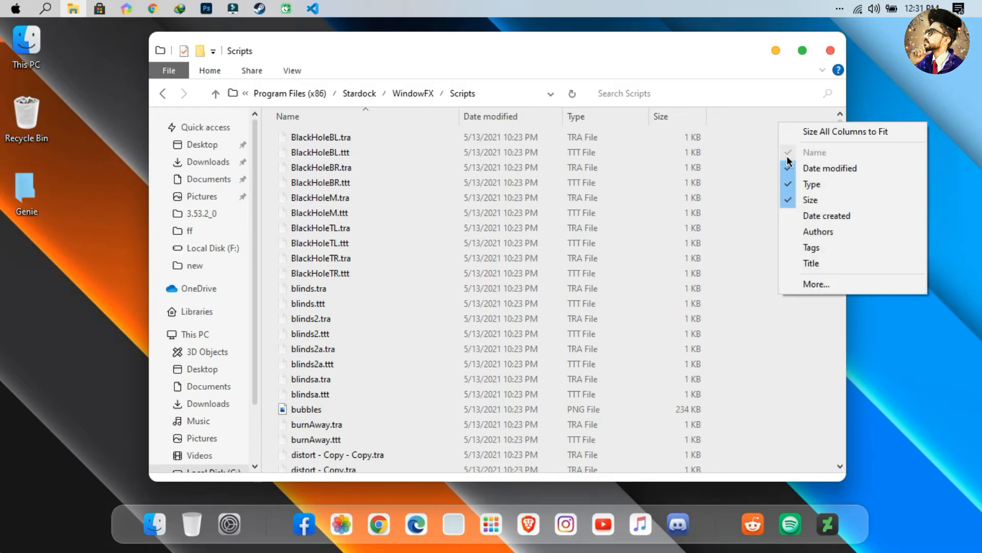
{"action": "left_click", "coordinate": [744, 238]}
{"action": "right_click", "coordinate": [744, 238]}
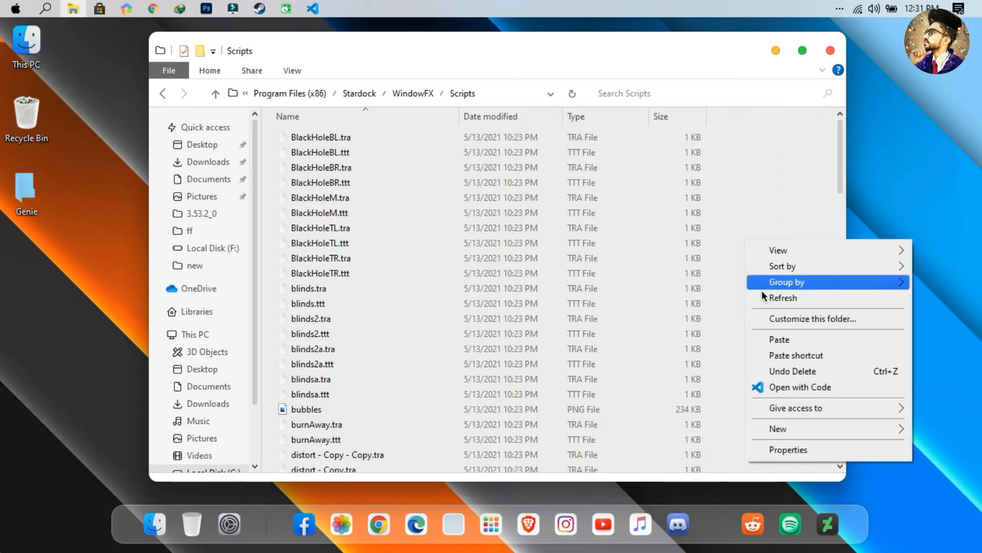
{"action": "left_click", "coordinate": [770, 339]}
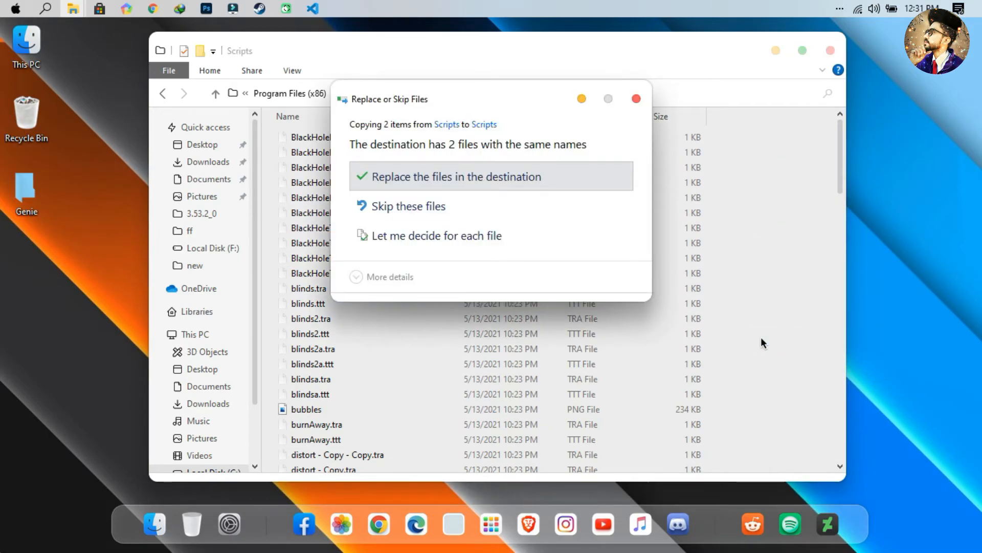
{"action": "left_click", "coordinate": [563, 176]}
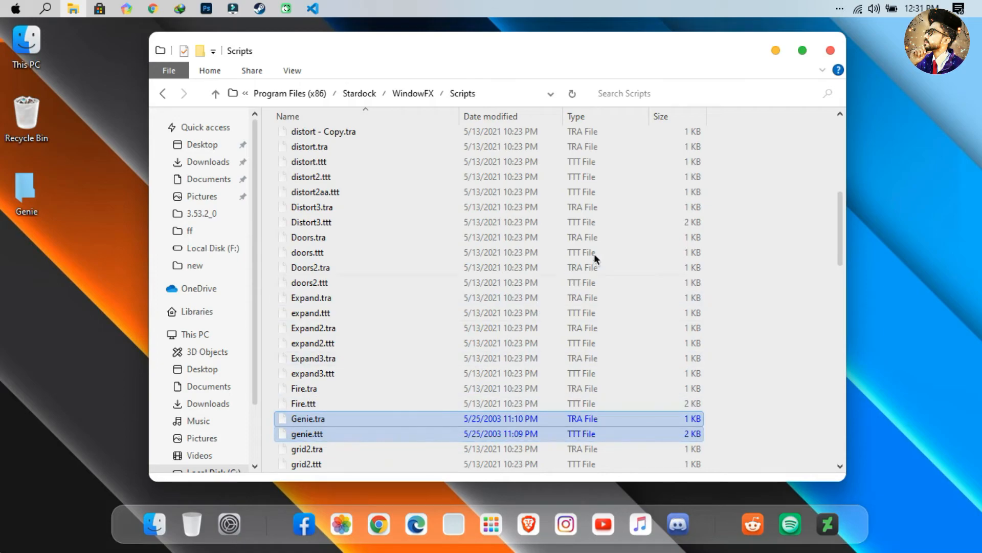
Close the Scripts folder and search the web for "temp id" in Chrome.
{"action": "left_click", "coordinate": [830, 50]}
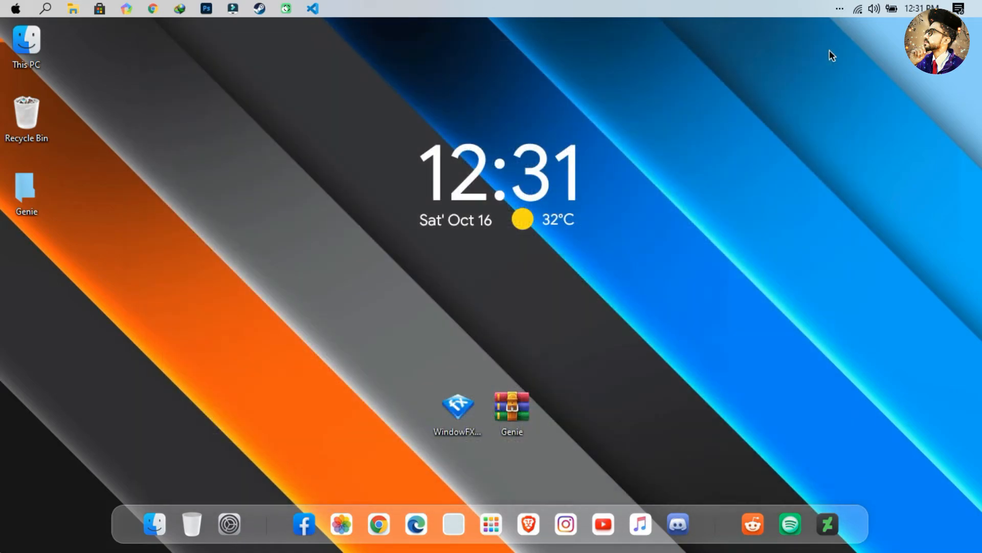
{"action": "left_click", "coordinate": [152, 8]}
{"action": "type", "text": "te"}
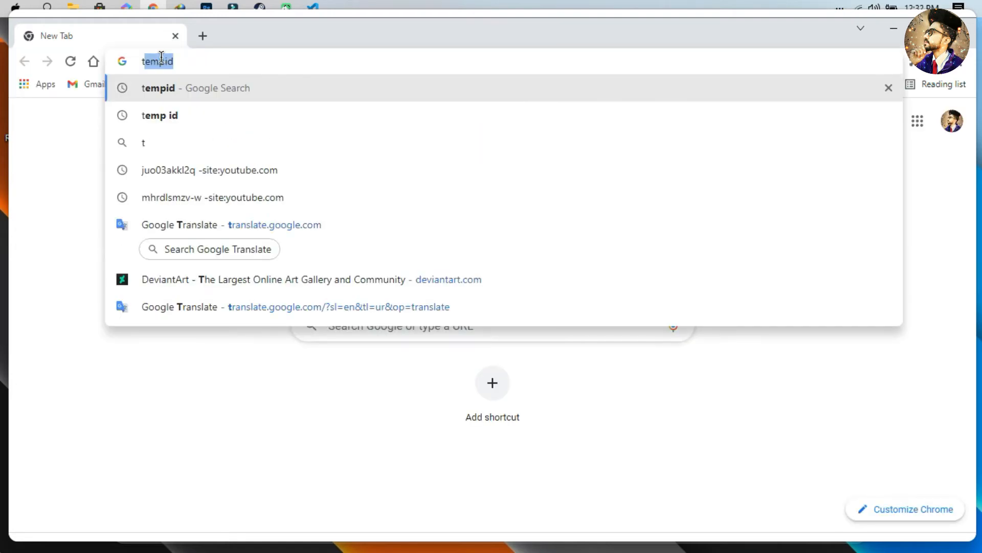
{"action": "type", "text": "mp id"}
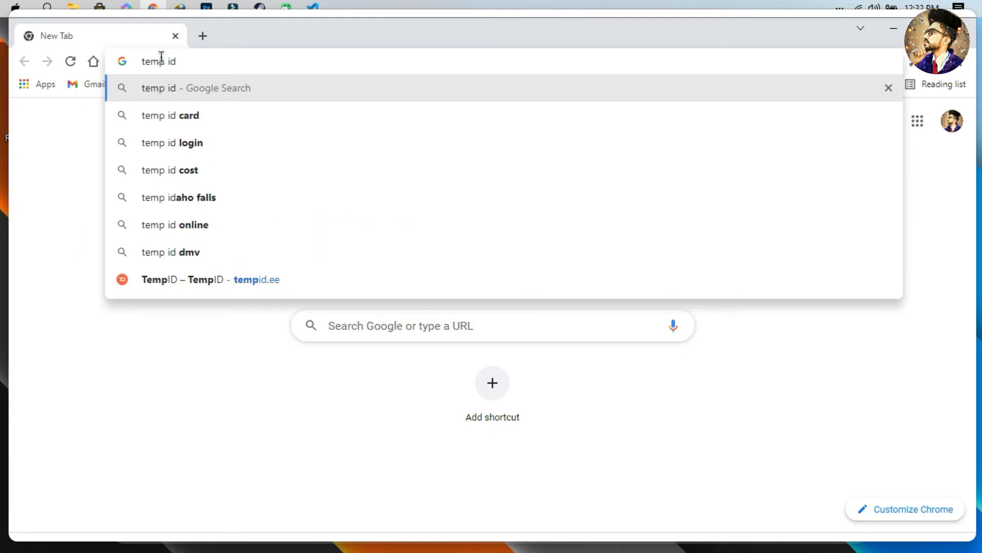
{"action": "key", "text": "Return"}
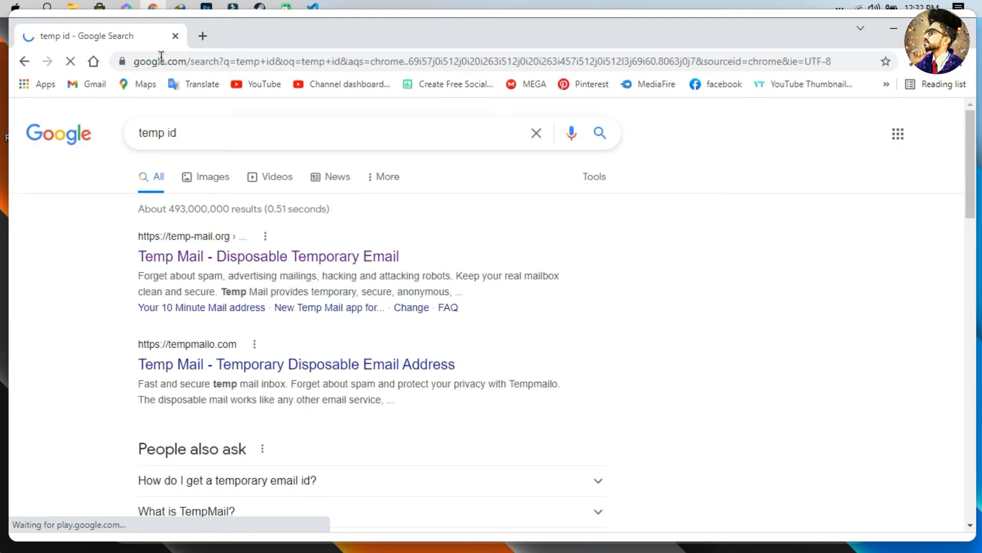
Open the Temp Mail disposable email site, copy the temporary email address and minimize the browser.
{"action": "left_click", "coordinate": [200, 256]}
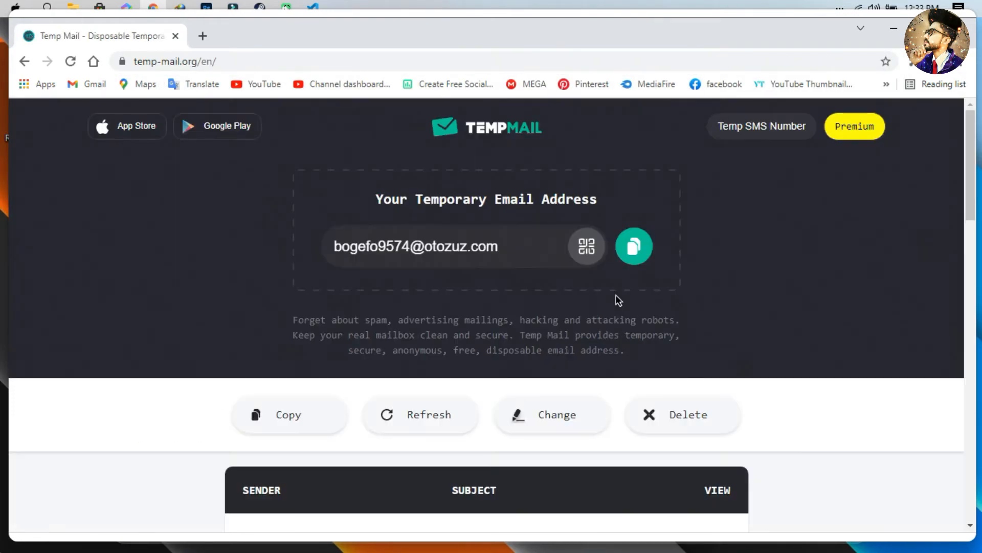
{"action": "left_click", "coordinate": [630, 254]}
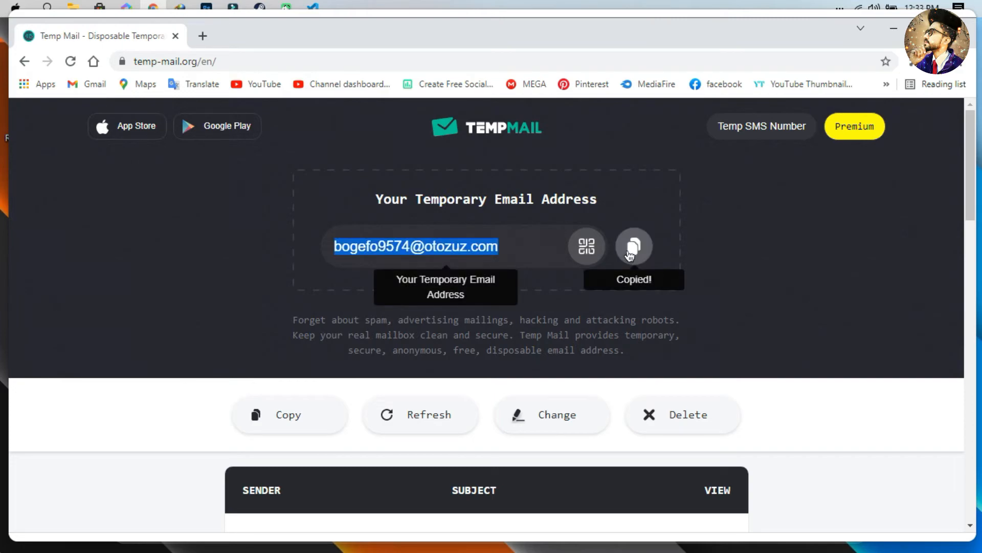
{"action": "left_click", "coordinate": [887, 32]}
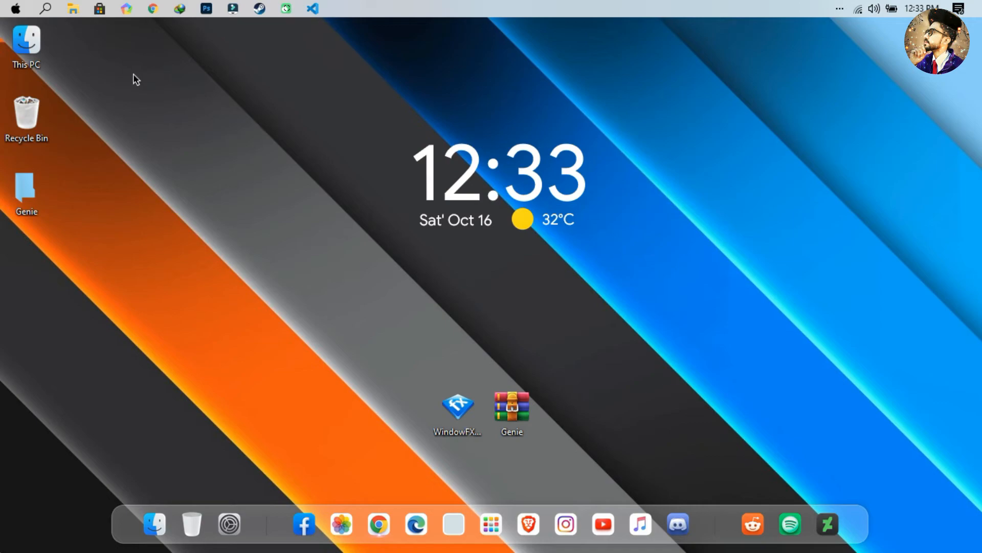
Search Windows for "WindowsFX" and open the WindowFX app.
{"action": "left_click", "coordinate": [46, 9]}
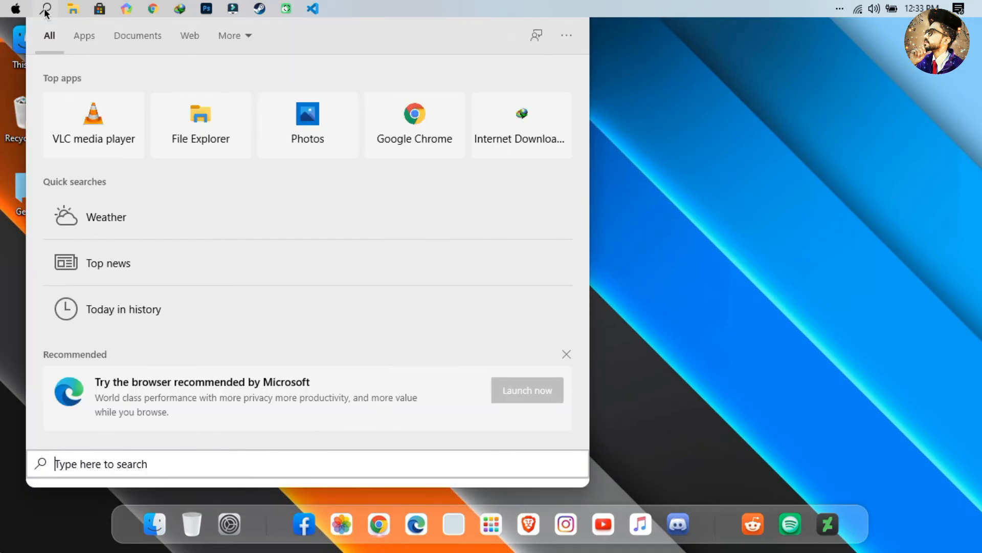
{"action": "type", "text": "Wi"}
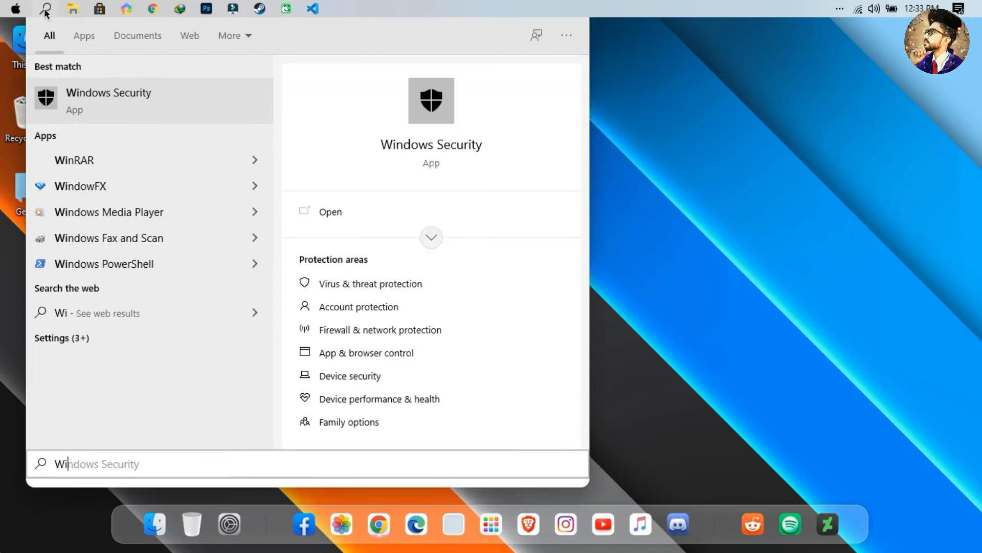
{"action": "type", "text": "ndows"}
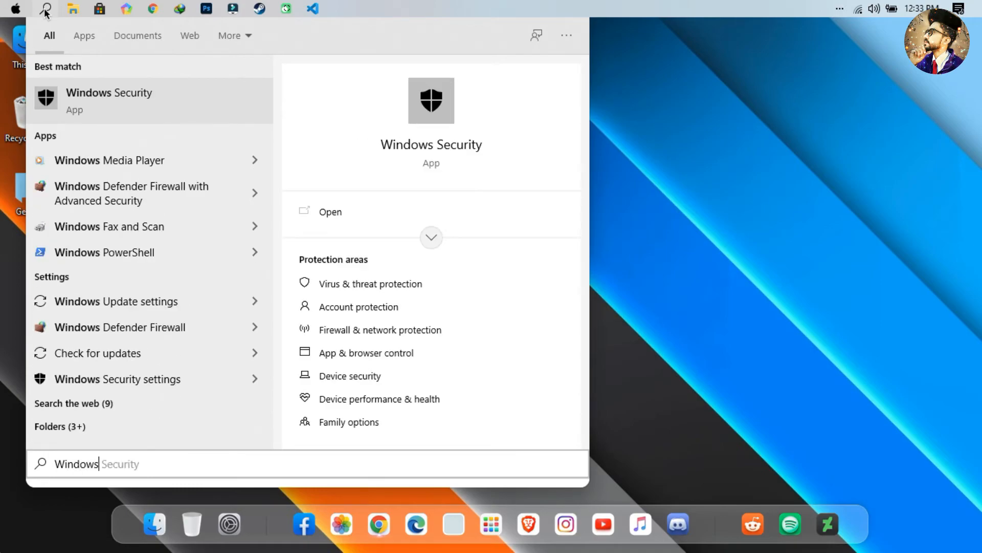
{"action": "type", "text": "FX"}
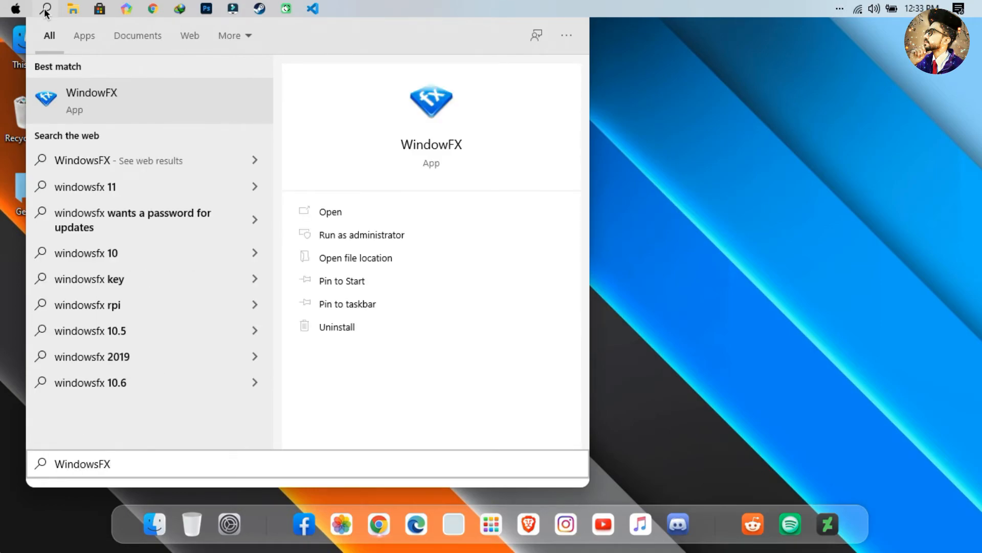
{"action": "left_click", "coordinate": [328, 210]}
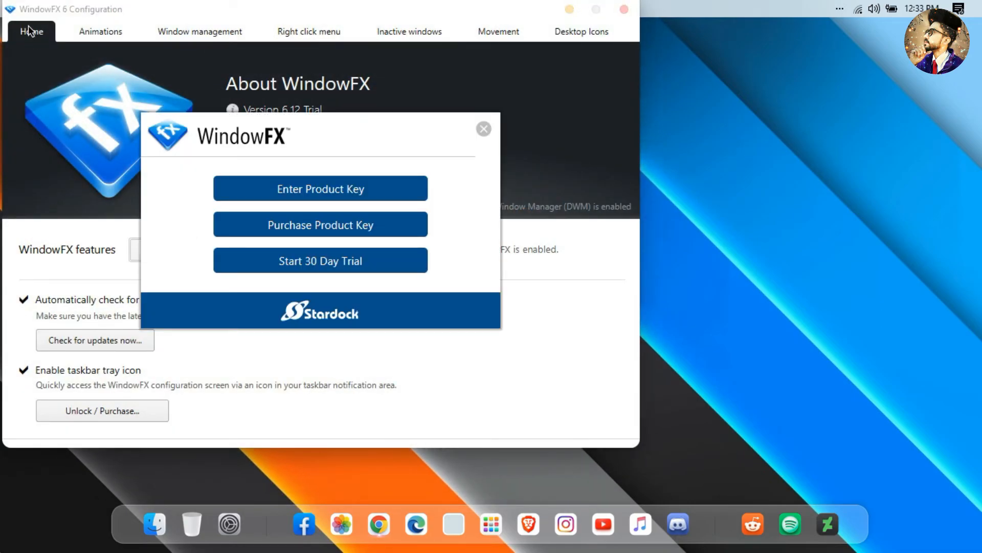
Start the WindowFX 30-day trial, replacing the prefilled email with the copied temporary address, and submit it.
{"action": "left_click", "coordinate": [252, 266]}
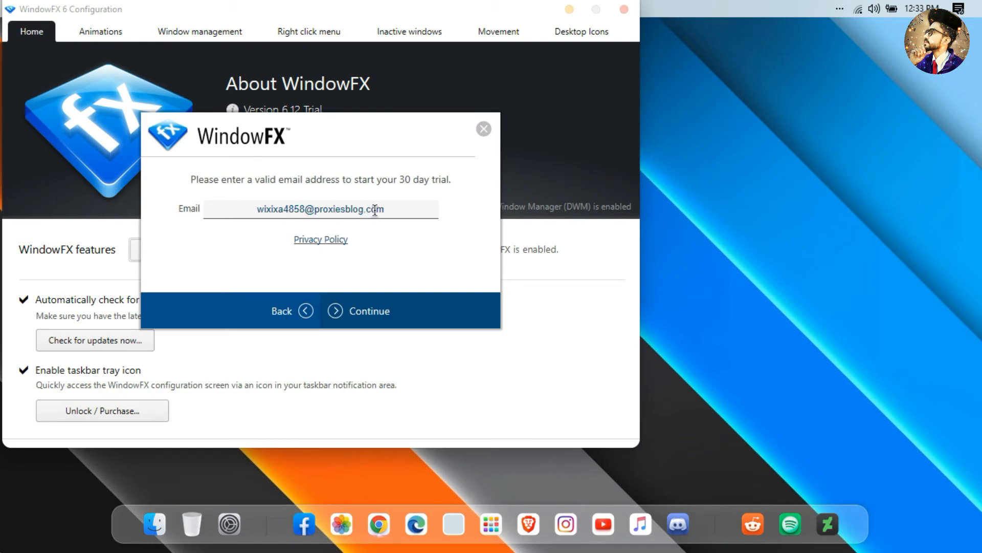
{"action": "left_click_drag", "start_coordinate": [404, 213], "coordinate": [276, 196]}
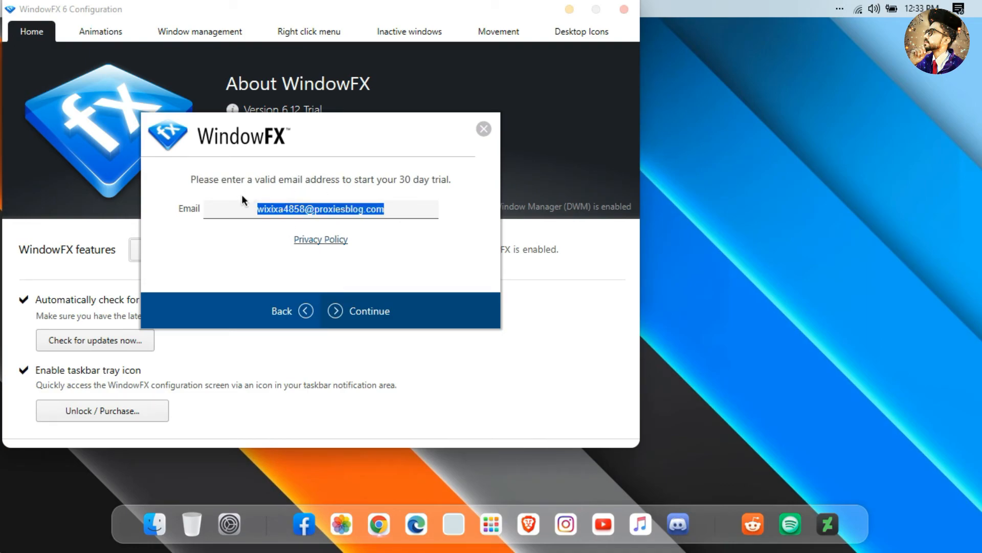
{"action": "key", "text": "ctrl+v"}
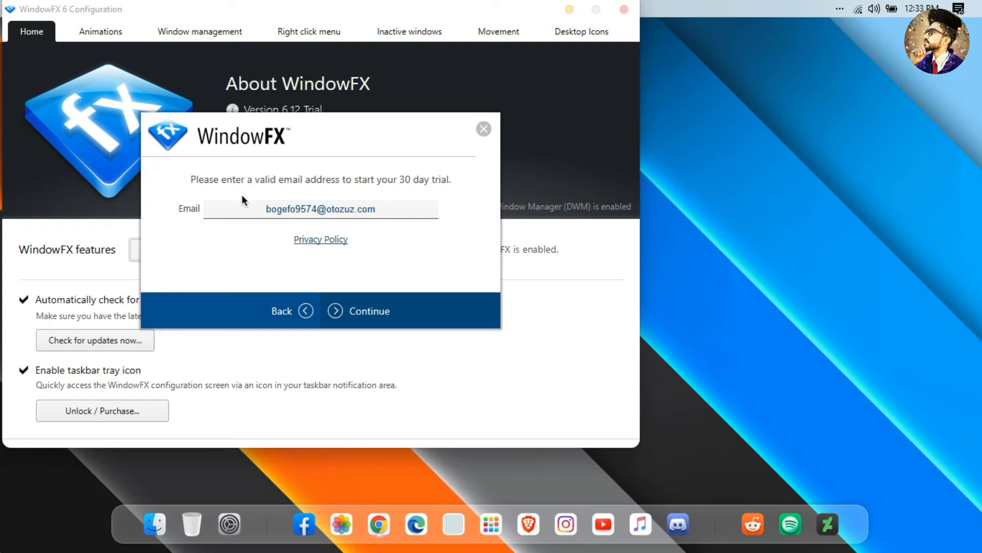
{"action": "left_click", "coordinate": [377, 321]}
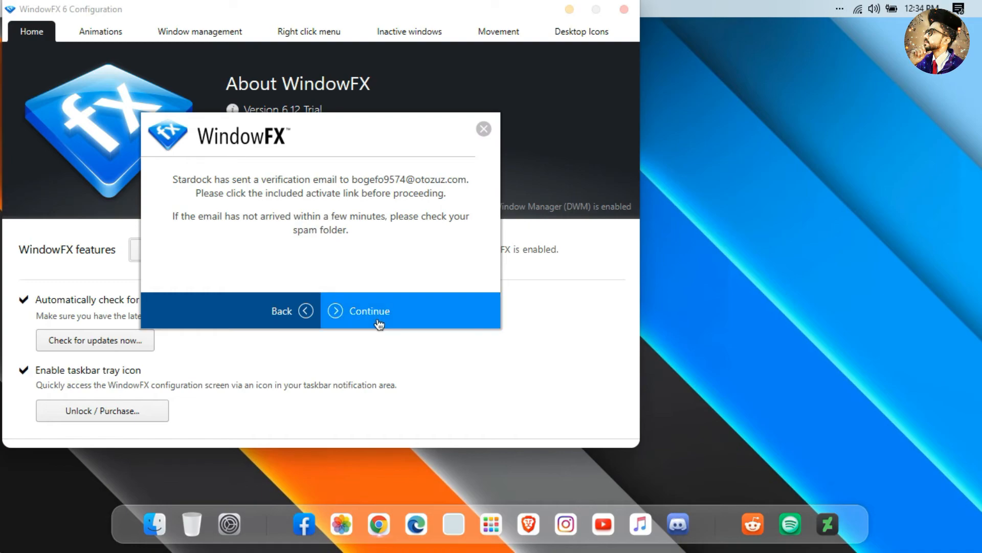
Switch to Chrome, activate the 30-day trial from Stardock's WindowFX 6 activation email in Temp Mail, and finish the activation in WindowFX.
{"action": "key", "text": "alt+Tab"}
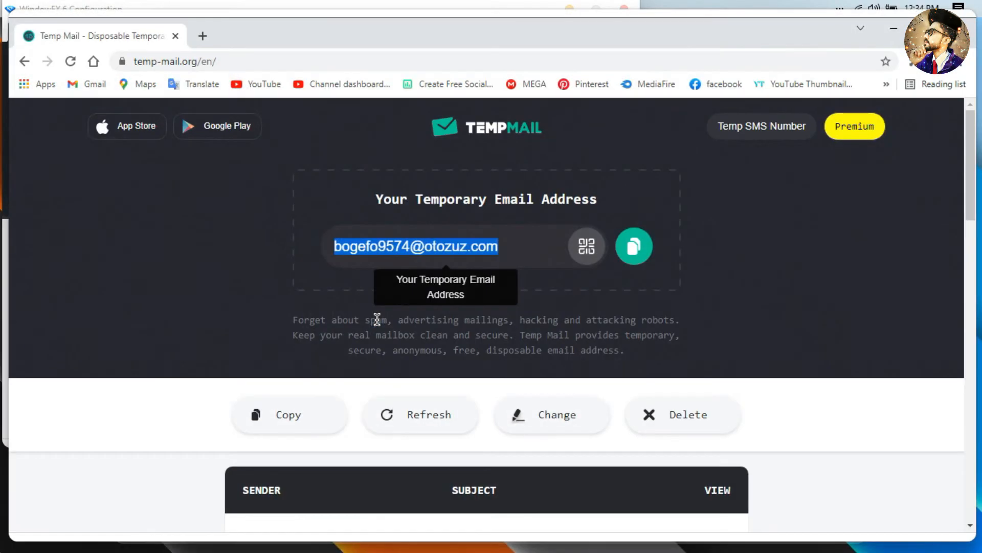
{"action": "scroll", "coordinate": [397, 300], "scroll_direction": "down", "scroll_amount": 4}
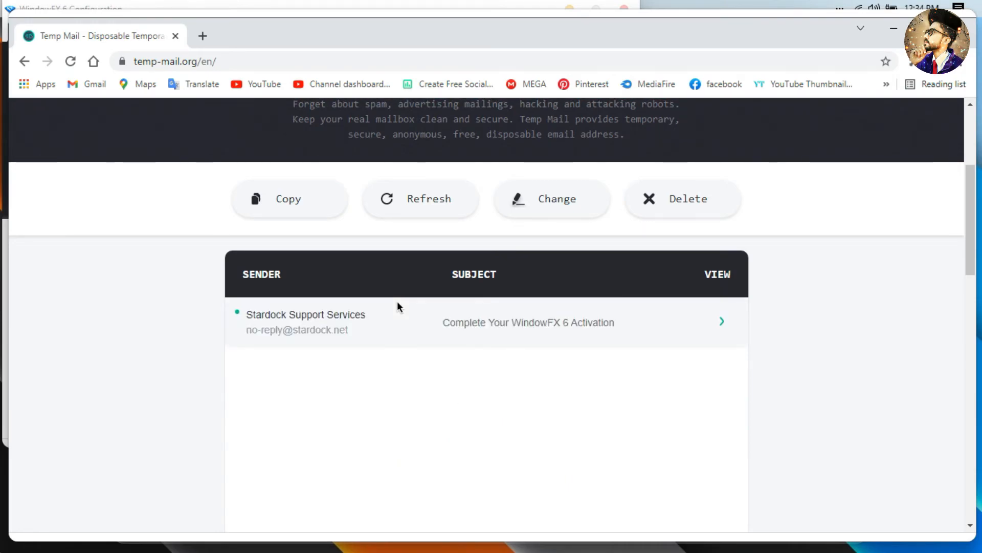
{"action": "left_click", "coordinate": [392, 326]}
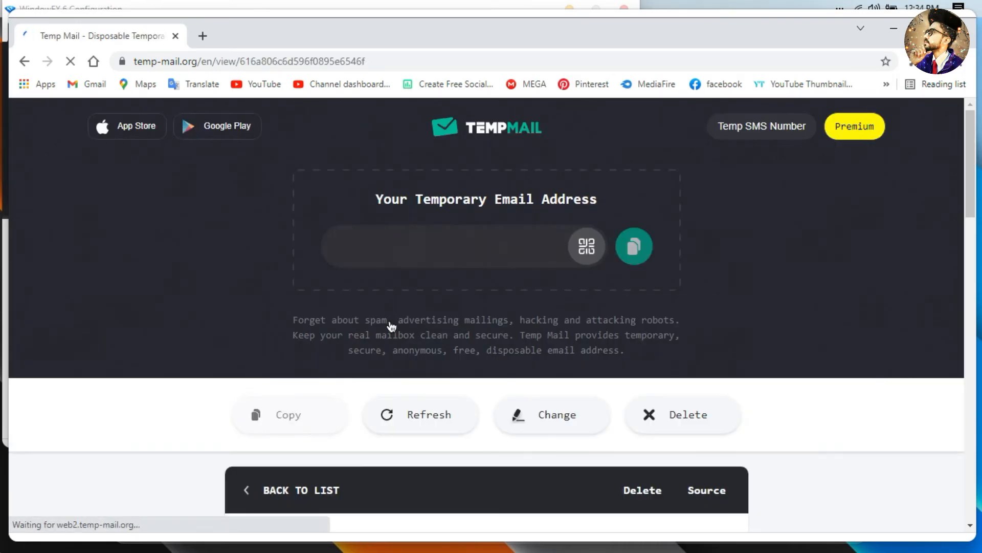
{"action": "scroll", "coordinate": [392, 328], "scroll_direction": "down", "scroll_amount": 4}
{"action": "scroll", "coordinate": [447, 354], "scroll_direction": "down", "scroll_amount": 2}
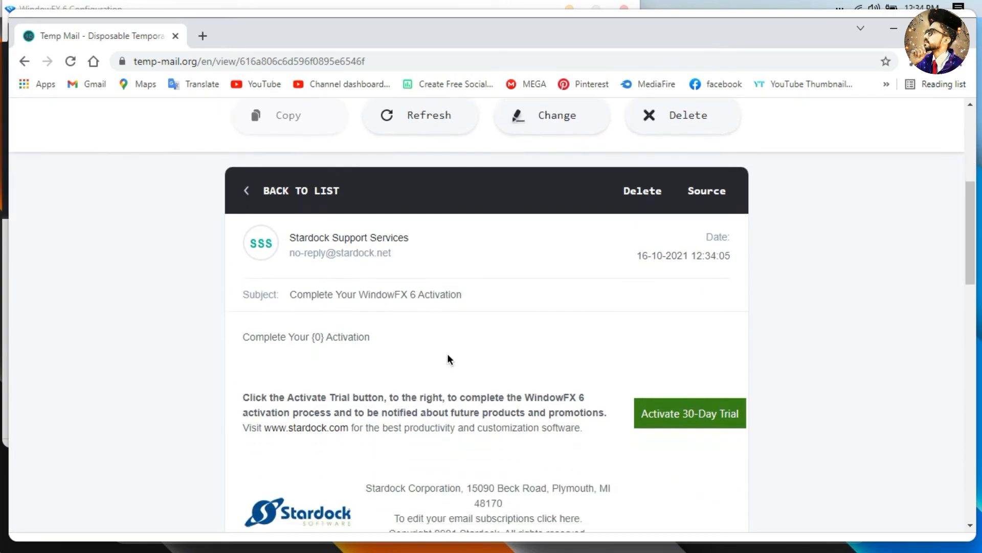
{"action": "scroll", "coordinate": [567, 312], "scroll_direction": "down", "scroll_amount": 3}
{"action": "left_click", "coordinate": [662, 284]}
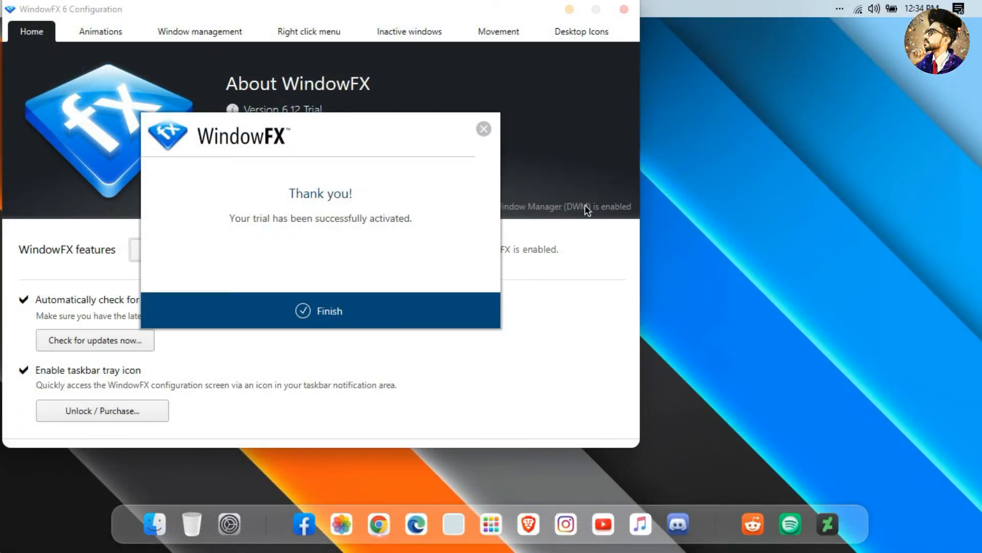
{"action": "left_click", "coordinate": [366, 305]}
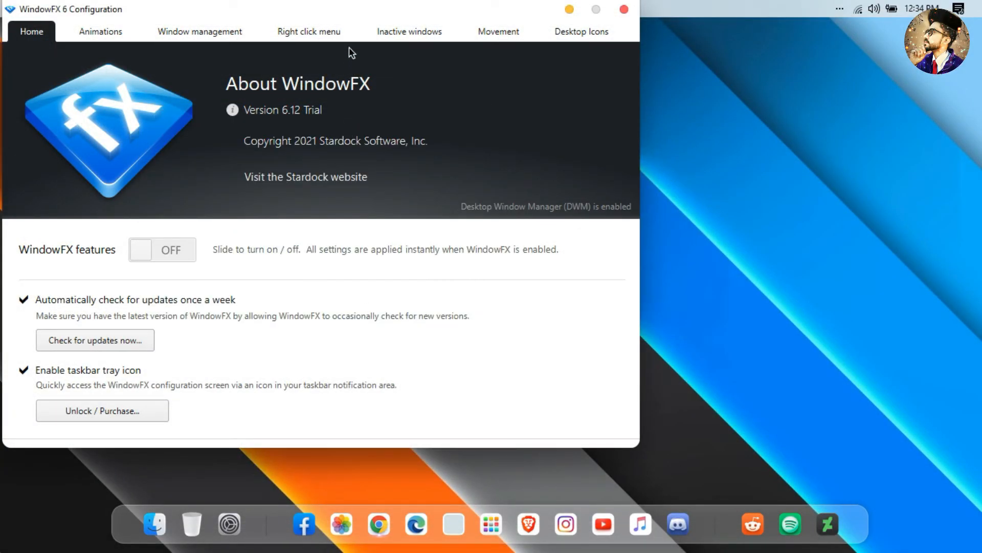
Move the WindowFX window toward the centre of the desktop, then set the window Open animation to Genie and preview it.
{"action": "left_click", "coordinate": [405, 26]}
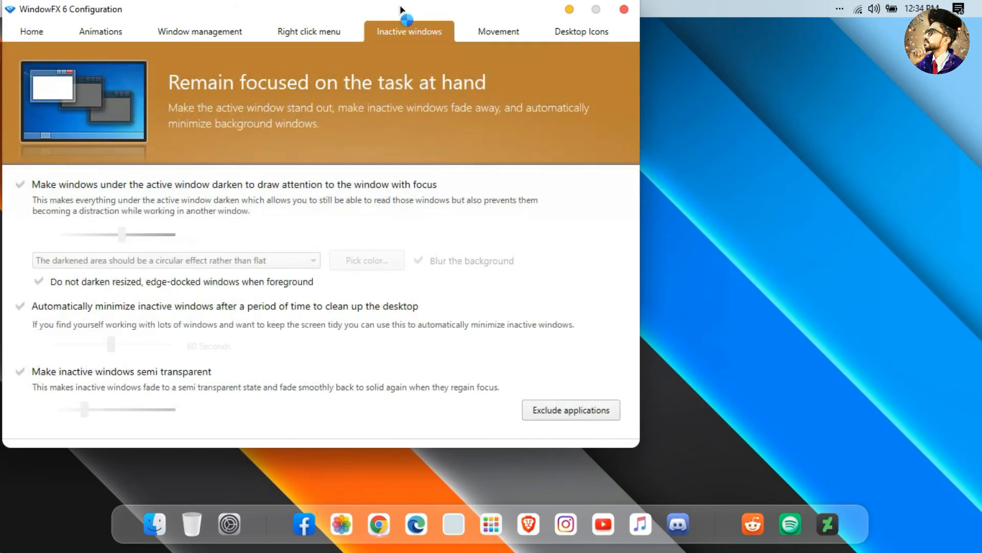
{"action": "left_click_drag", "start_coordinate": [353, 9], "coordinate": [489, 45]}
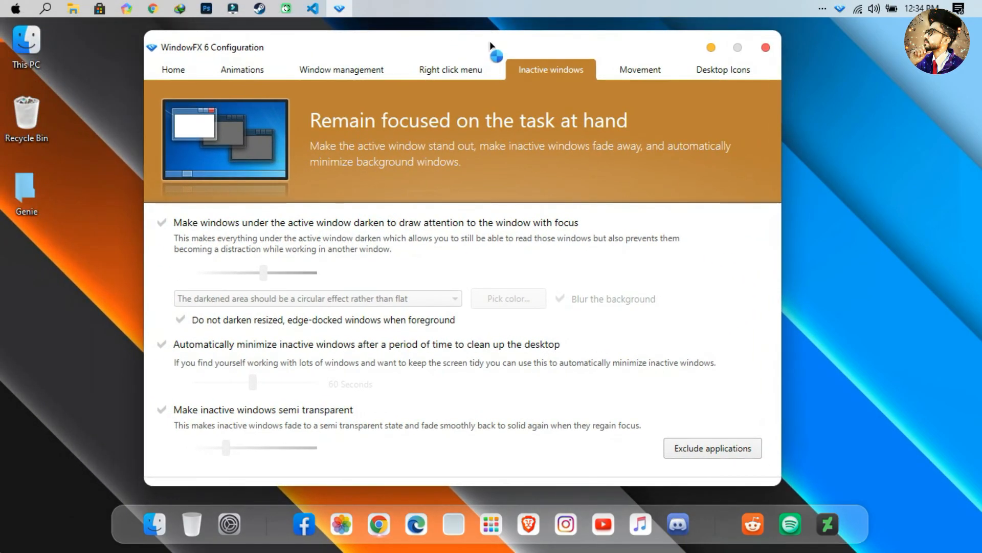
{"action": "left_click", "coordinate": [265, 74]}
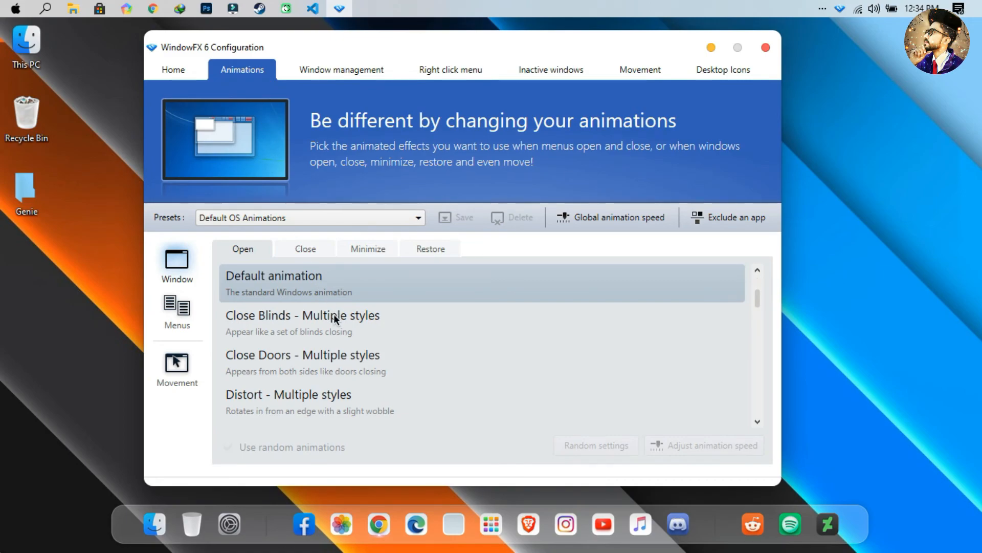
{"action": "scroll", "coordinate": [334, 316], "scroll_direction": "down", "scroll_amount": 8}
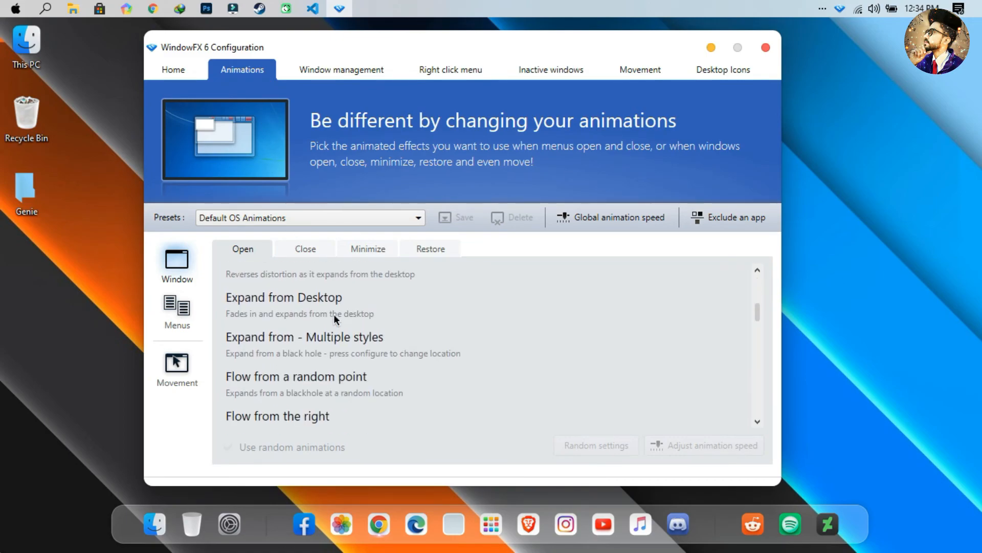
{"action": "left_click", "coordinate": [328, 290]}
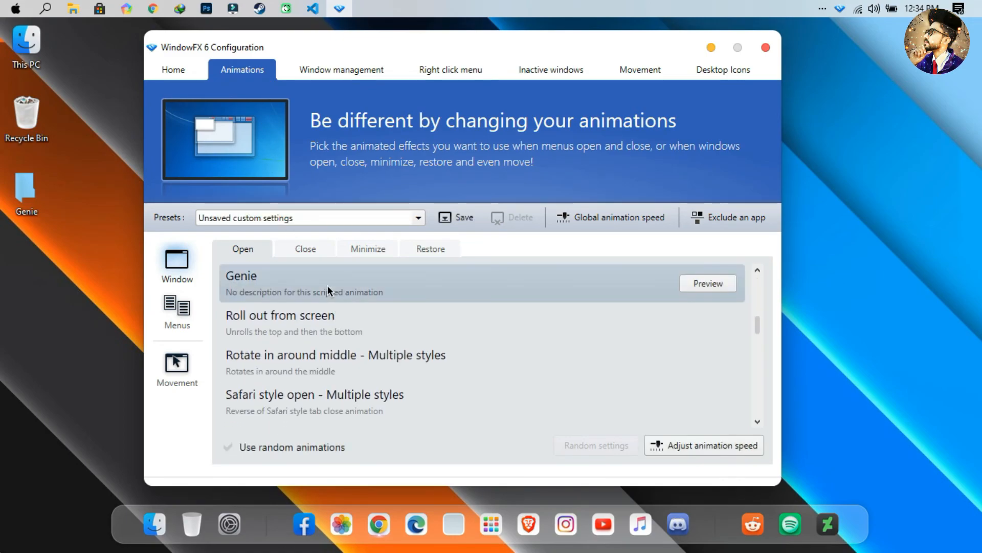
{"action": "left_click", "coordinate": [699, 282]}
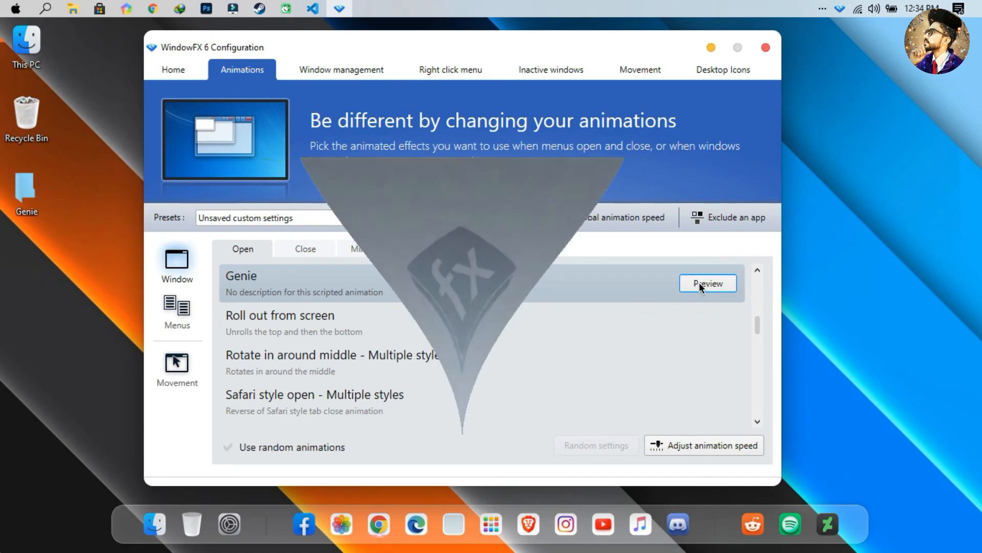
Set the window Close animation to Genie and preview it.
{"action": "left_click", "coordinate": [317, 244]}
{"action": "scroll", "coordinate": [407, 303], "scroll_direction": "down", "scroll_amount": 6}
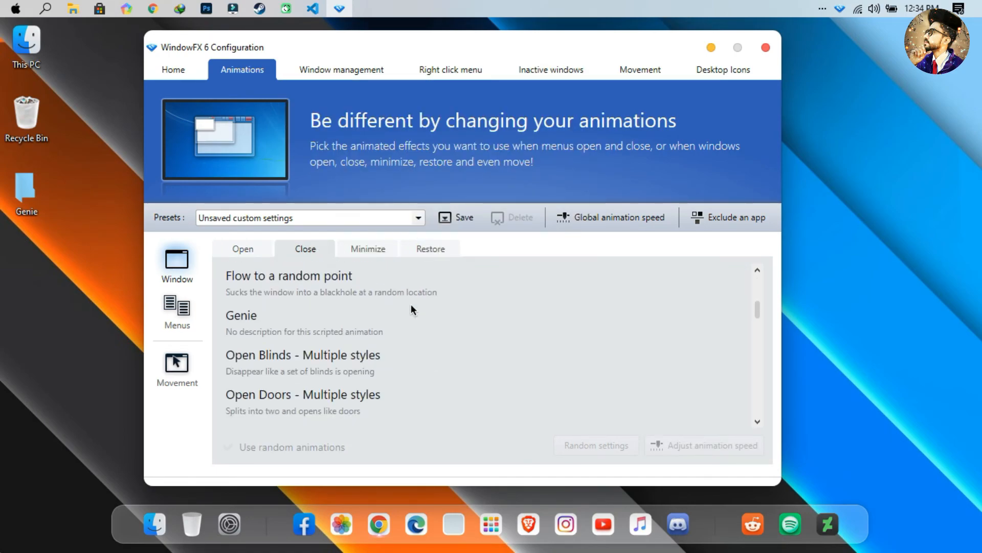
{"action": "left_click", "coordinate": [413, 326]}
{"action": "left_click", "coordinate": [696, 326]}
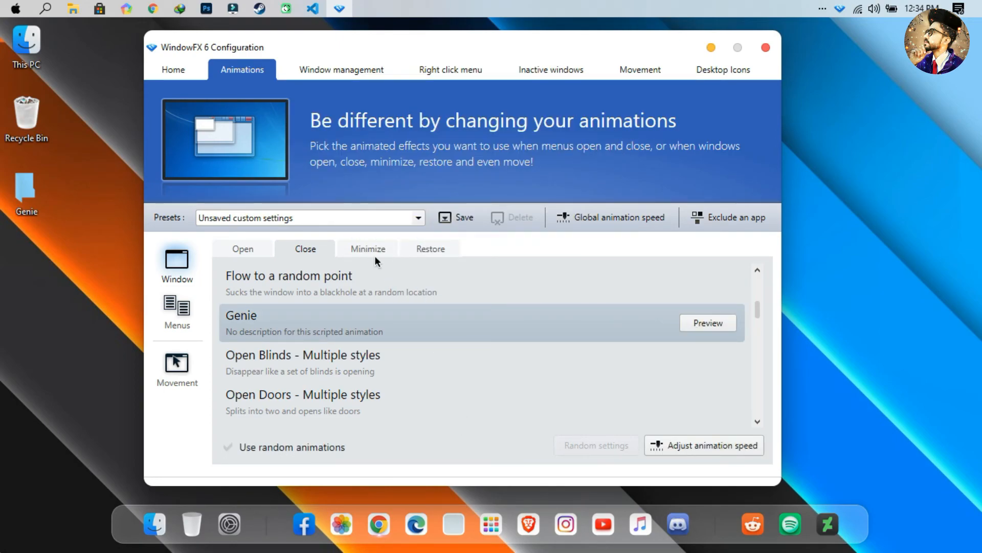
Set the window Minimize animation to Genie and preview it.
{"action": "left_click", "coordinate": [358, 249]}
{"action": "scroll", "coordinate": [408, 305], "scroll_direction": "down", "scroll_amount": 6}
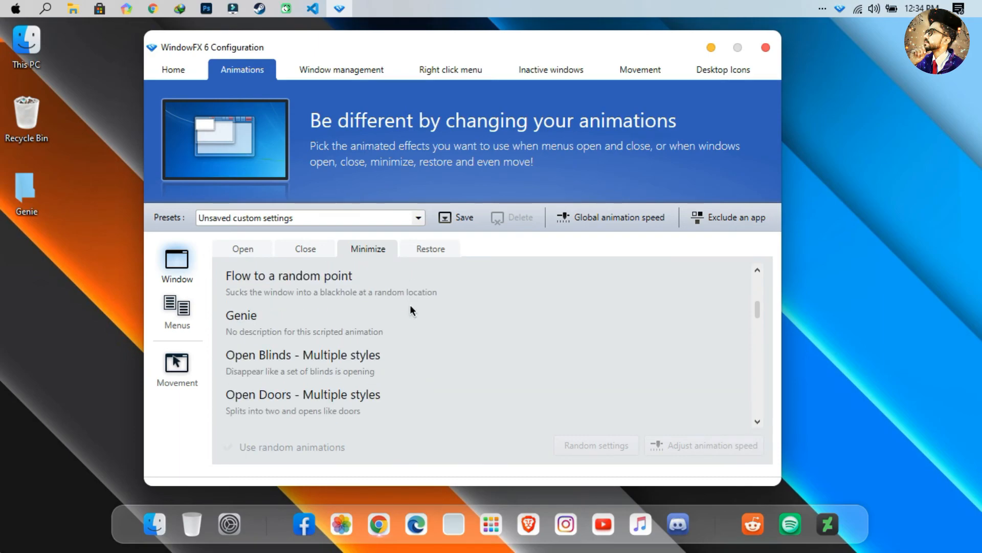
{"action": "left_click", "coordinate": [477, 319]}
{"action": "left_click", "coordinate": [694, 324]}
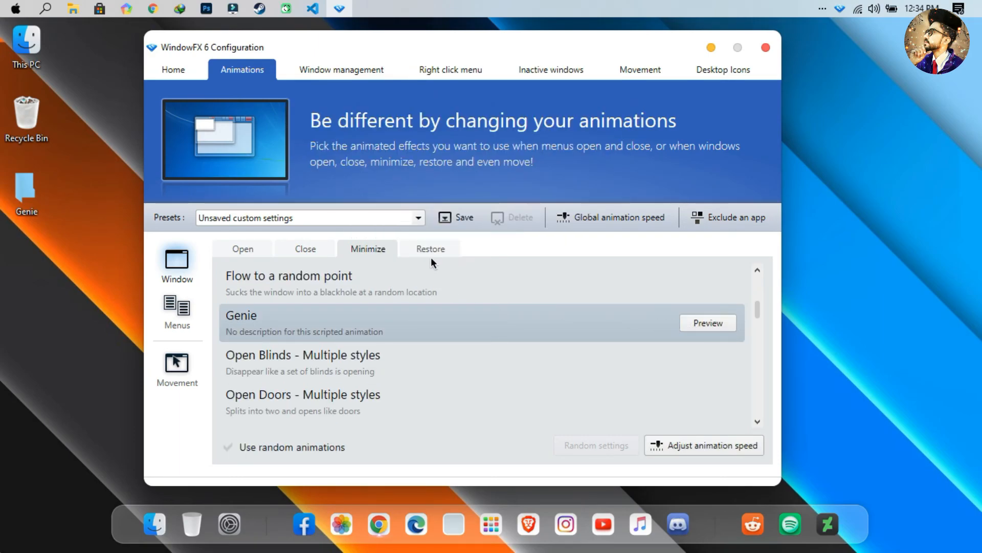
Set the window Restore animation to Genie, preview it, and close the WindowFX configuration.
{"action": "left_click", "coordinate": [425, 248]}
{"action": "scroll", "coordinate": [434, 301], "scroll_direction": "down", "scroll_amount": 9}
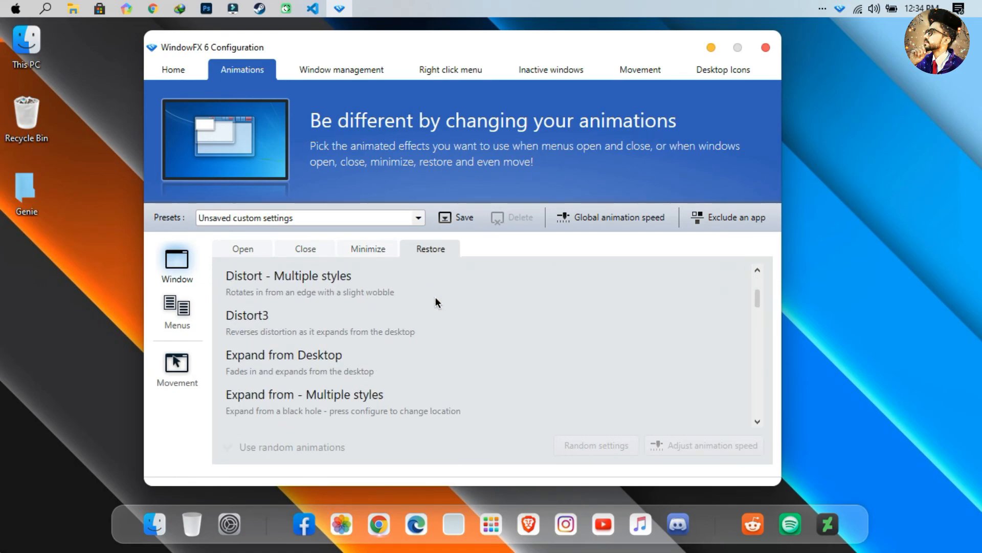
{"action": "left_click", "coordinate": [418, 296]}
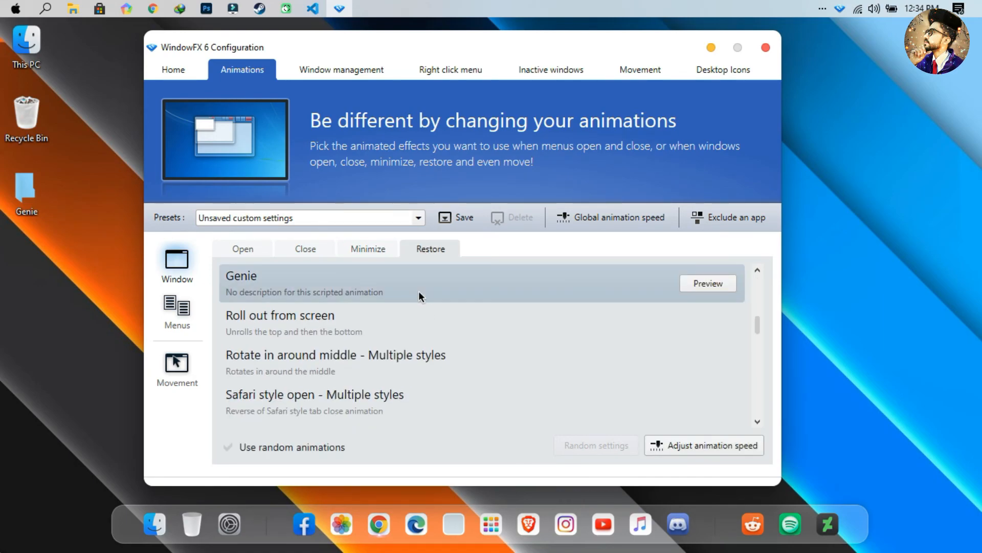
{"action": "left_click", "coordinate": [712, 283]}
{"action": "left_click", "coordinate": [770, 48]}
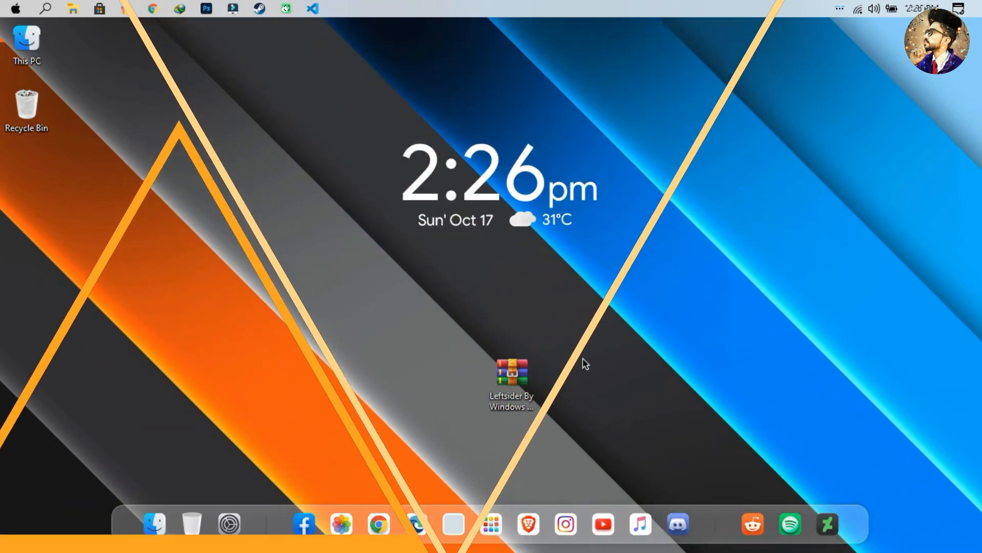
Extract the "Leftsider By Windows Themes 001" archive to a folder on the desktop.
{"action": "right_click", "coordinate": [508, 377]}
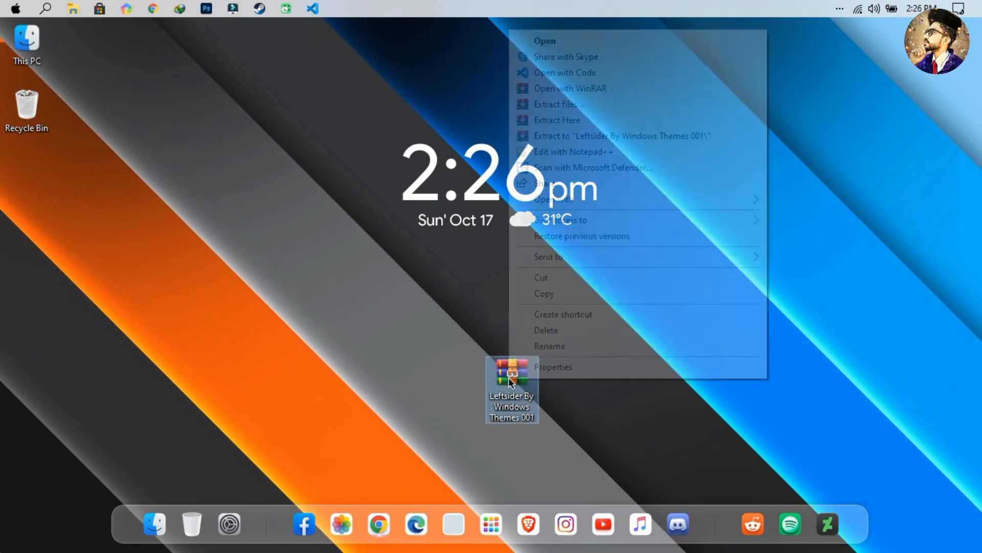
{"action": "left_click", "coordinate": [568, 104]}
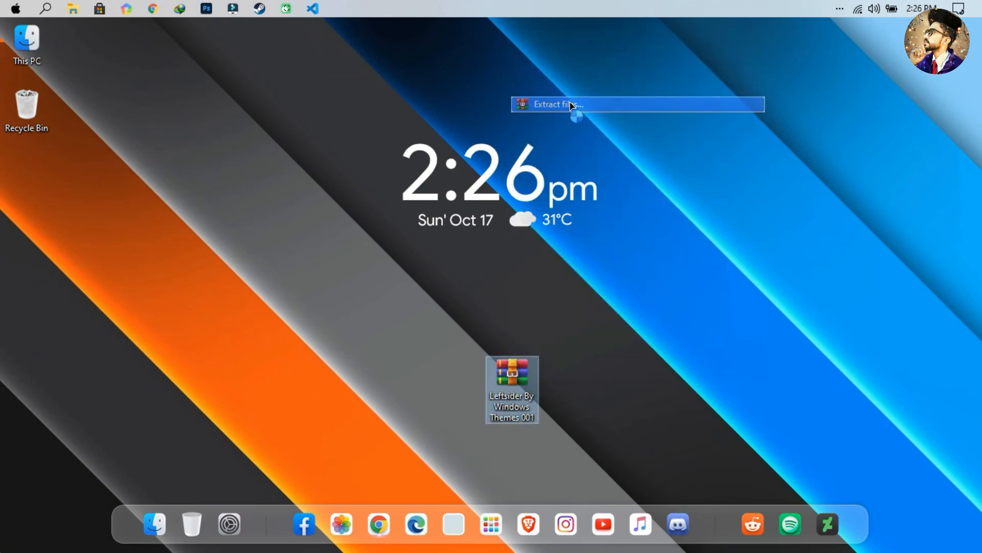
{"action": "left_click", "coordinate": [533, 431]}
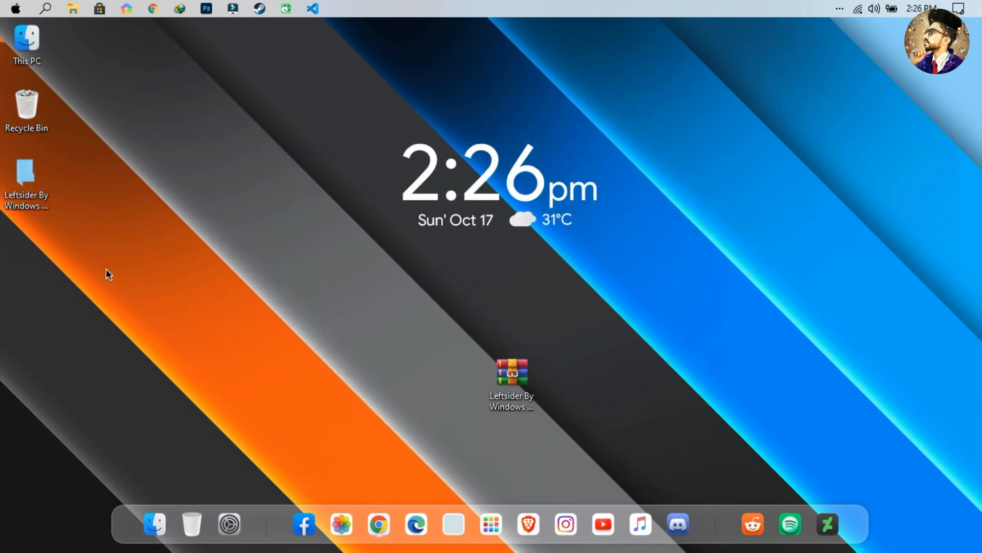
Open the extracted Leftsider folder and its inner "Leftsider By Windows Themes 001" folder, and select the leftsider64 application.
{"action": "double_click", "coordinate": [19, 200]}
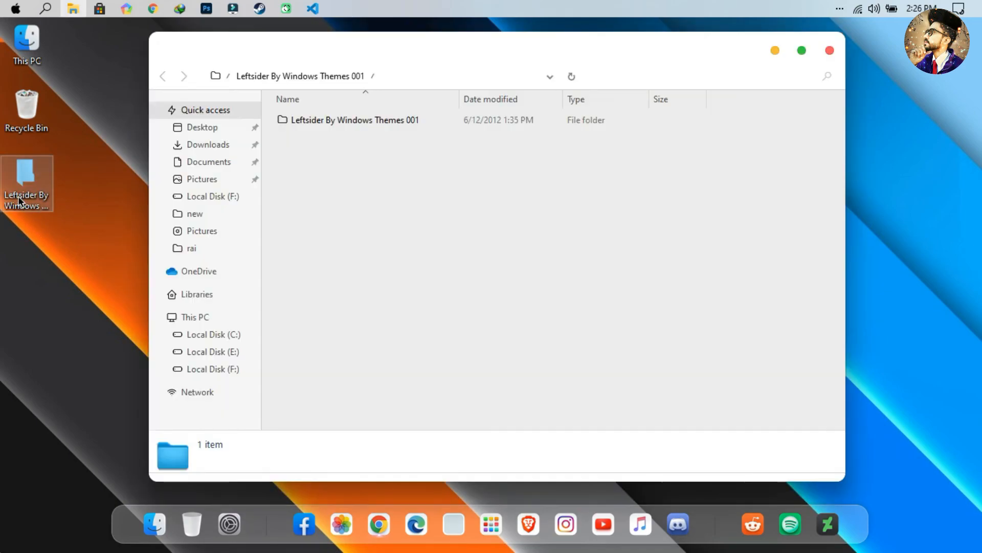
{"action": "left_click", "coordinate": [314, 122]}
{"action": "double_click", "coordinate": [314, 120]}
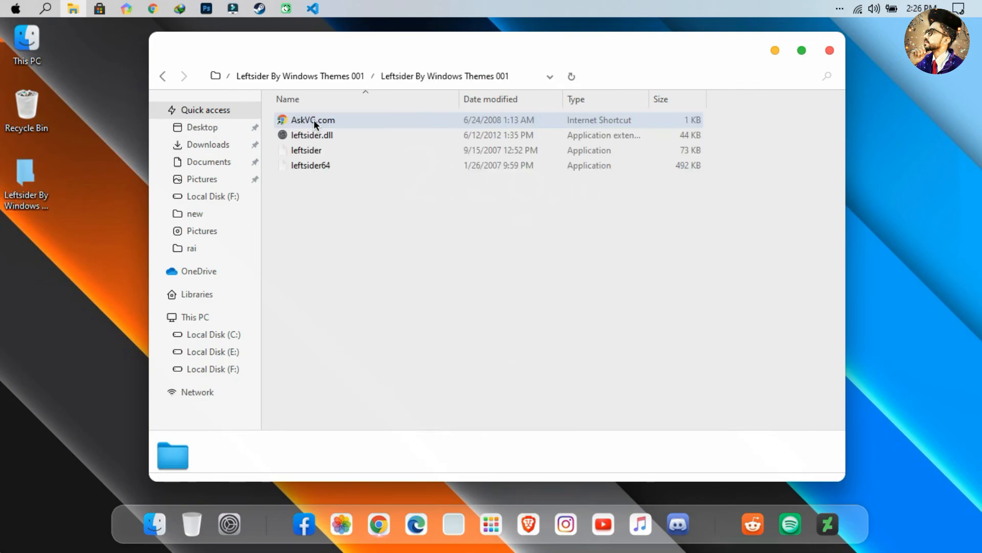
{"action": "left_click", "coordinate": [331, 167]}
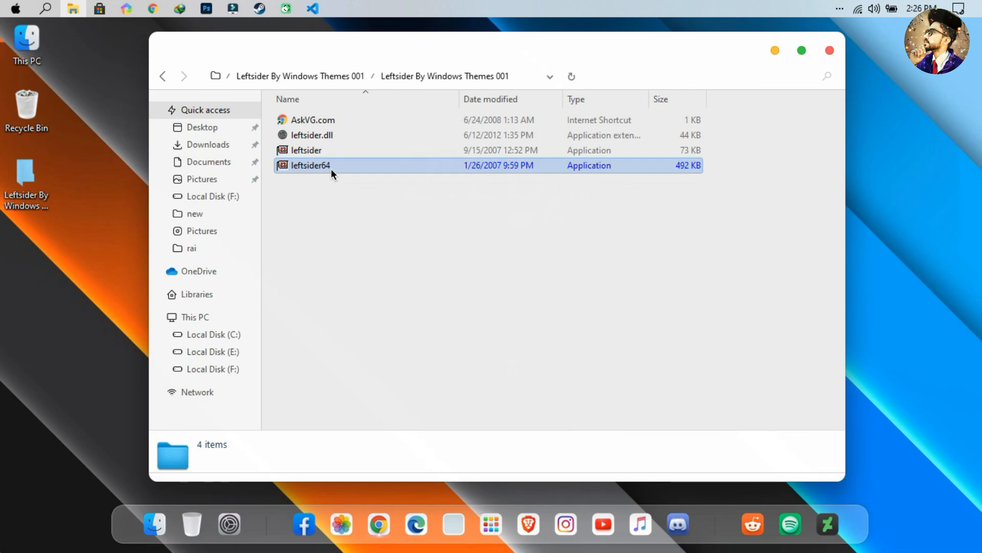
Check the system type in the This PC properties to see which Leftsider version suits the computer.
{"action": "right_click", "coordinate": [34, 43]}
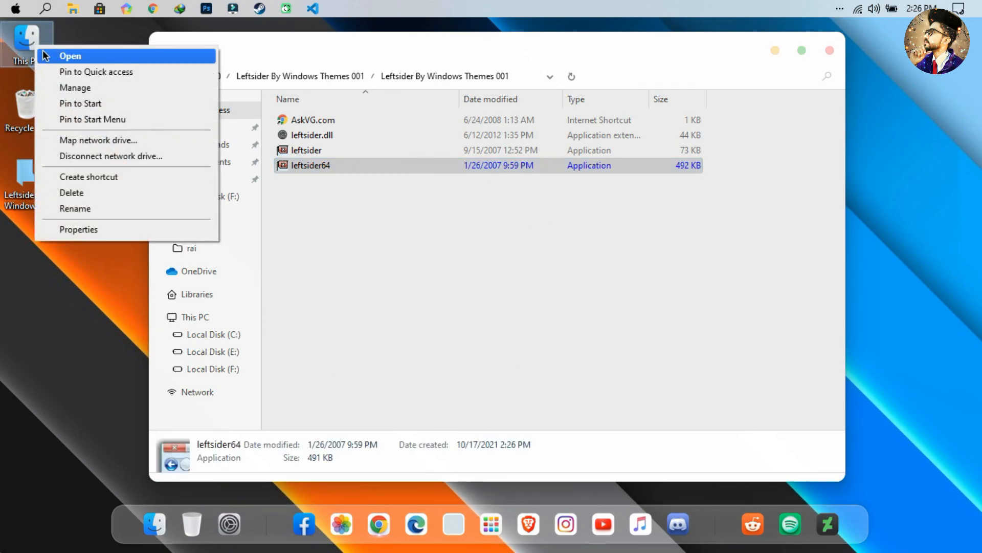
{"action": "left_click", "coordinate": [93, 230]}
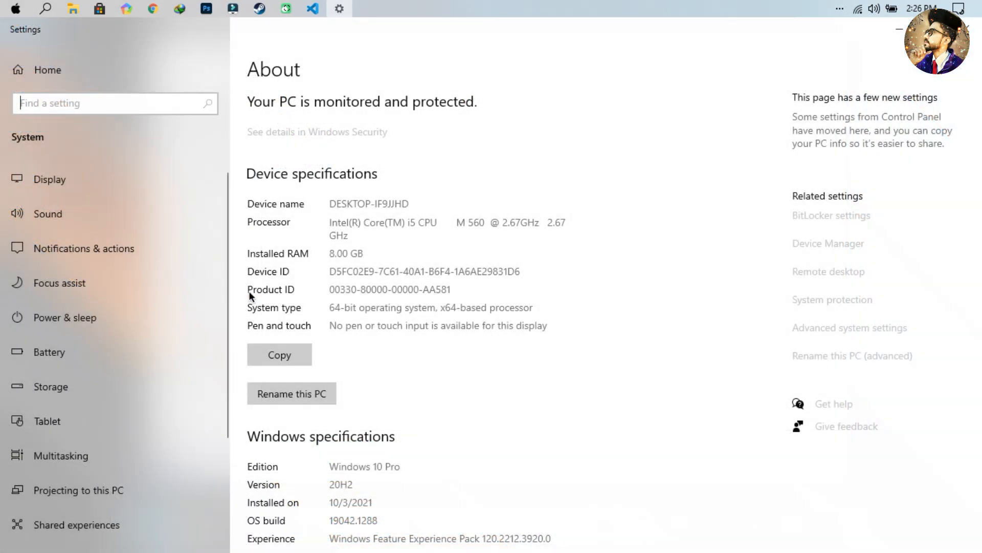
{"action": "left_click_drag", "start_coordinate": [330, 309], "coordinate": [350, 309]}
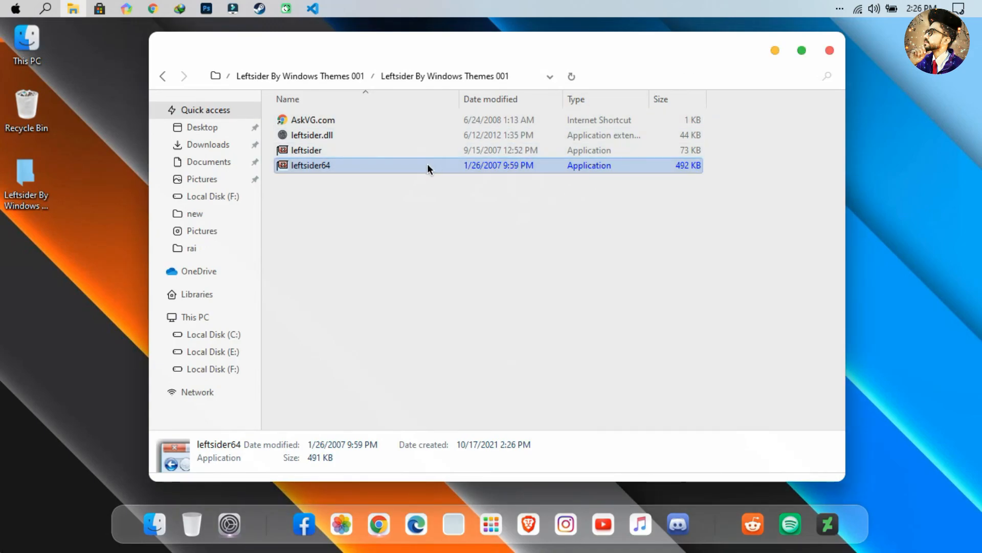
Run leftsider64 to move the window control buttons to the left side, and check their placement in a This PC window.
{"action": "double_click", "coordinate": [419, 168]}
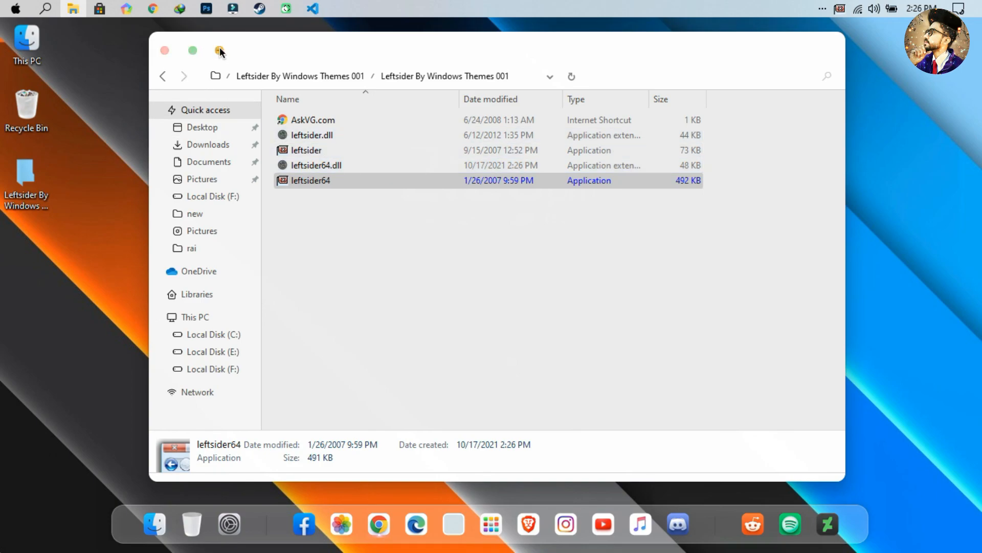
{"action": "left_click", "coordinate": [169, 50]}
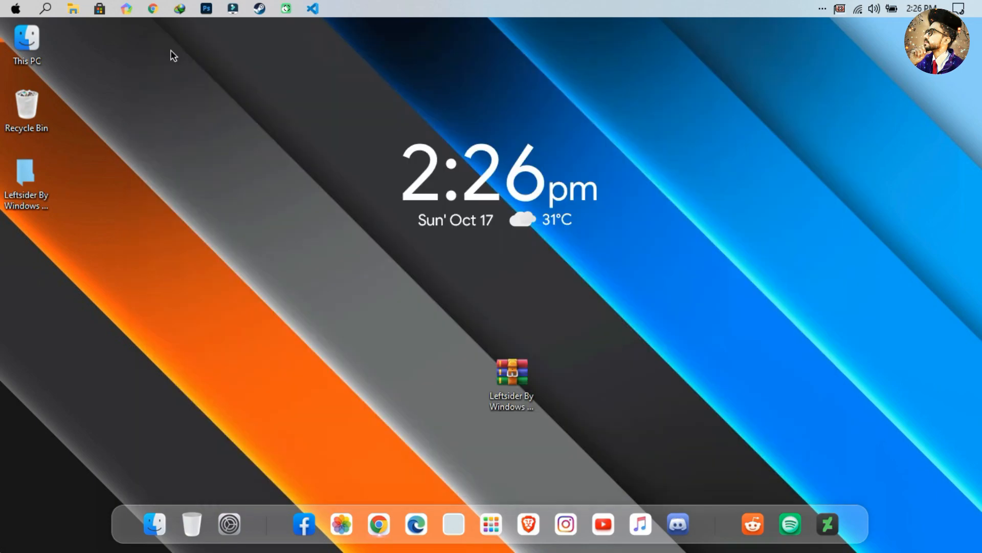
{"action": "double_click", "coordinate": [41, 40]}
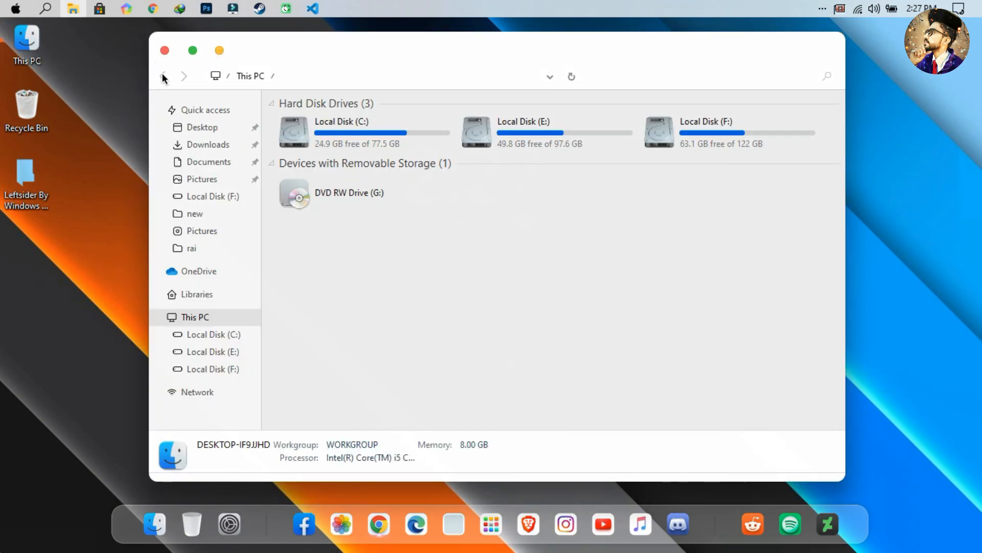
{"action": "left_click", "coordinate": [164, 50]}
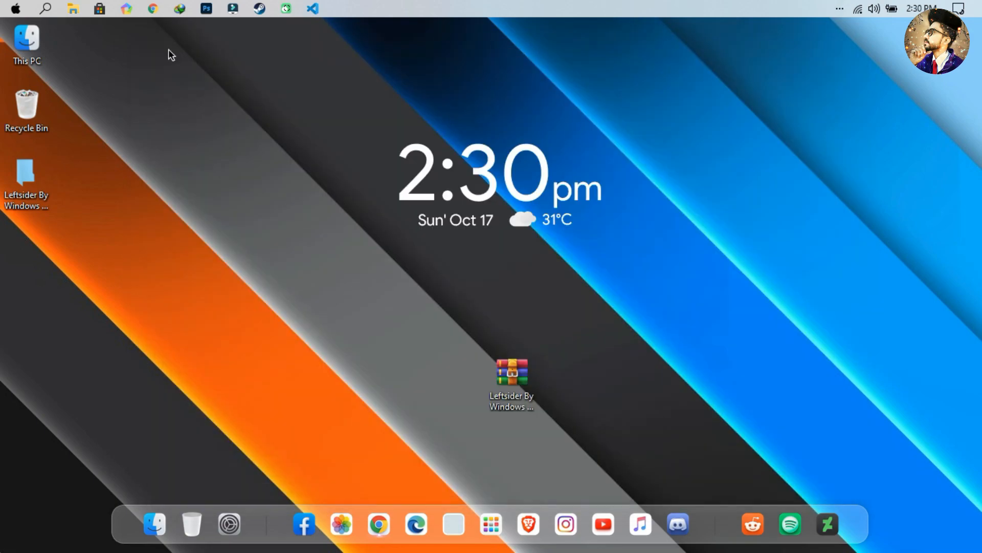
Hide all icons on the desktop by turning off Show desktop icons.
{"action": "right_click", "coordinate": [180, 146]}
{"action": "mouse_move", "coordinate": [320, 159]}
{"action": "left_click", "coordinate": [423, 250]}
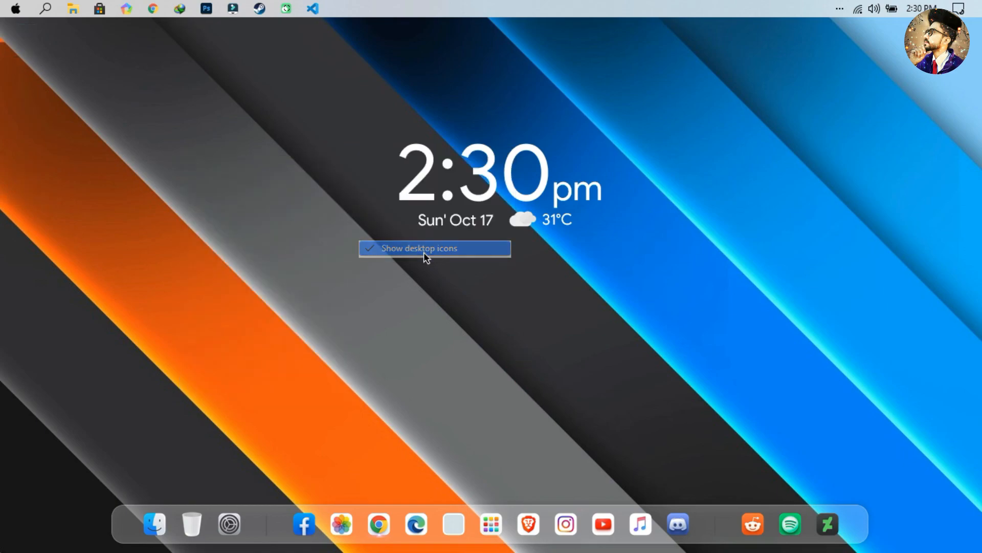